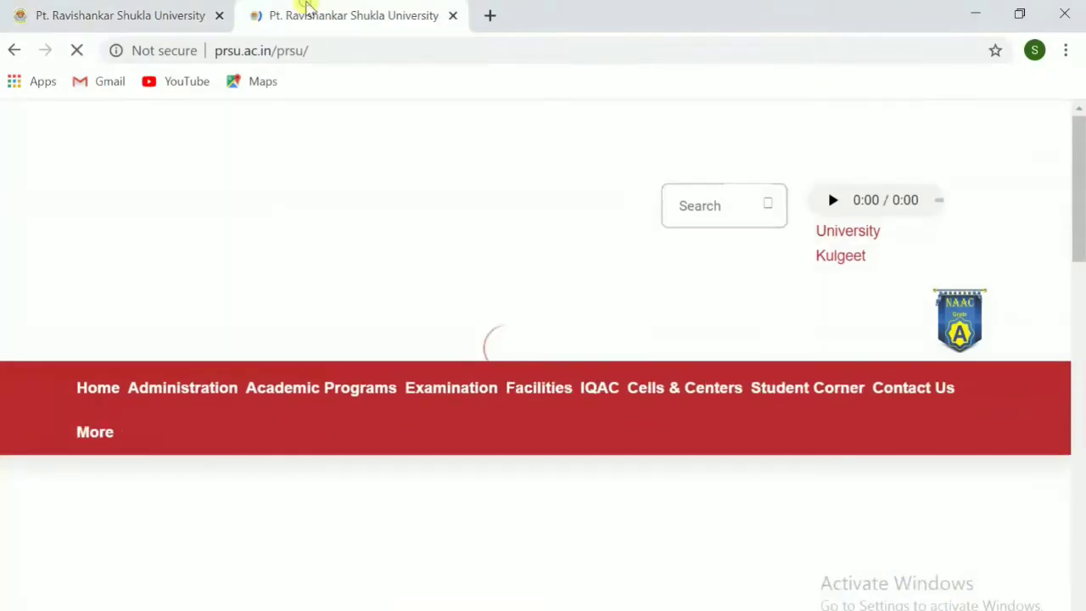
Step: Open the PRSU Online Admission site (prsuuniv.in) in a new tab from the university page
left_click(149, 17)
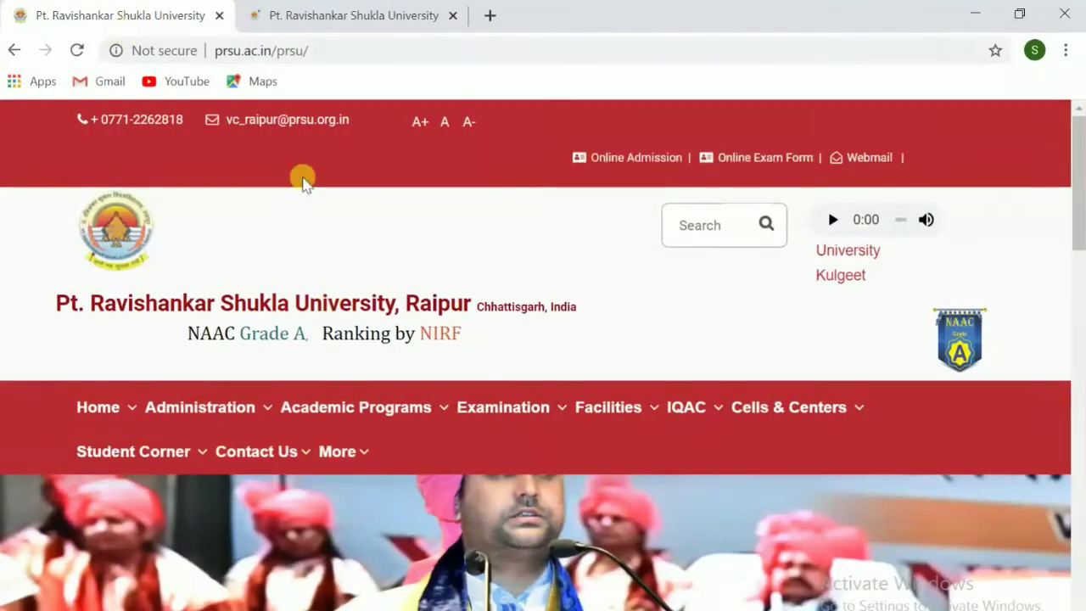
left_click(270, 12)
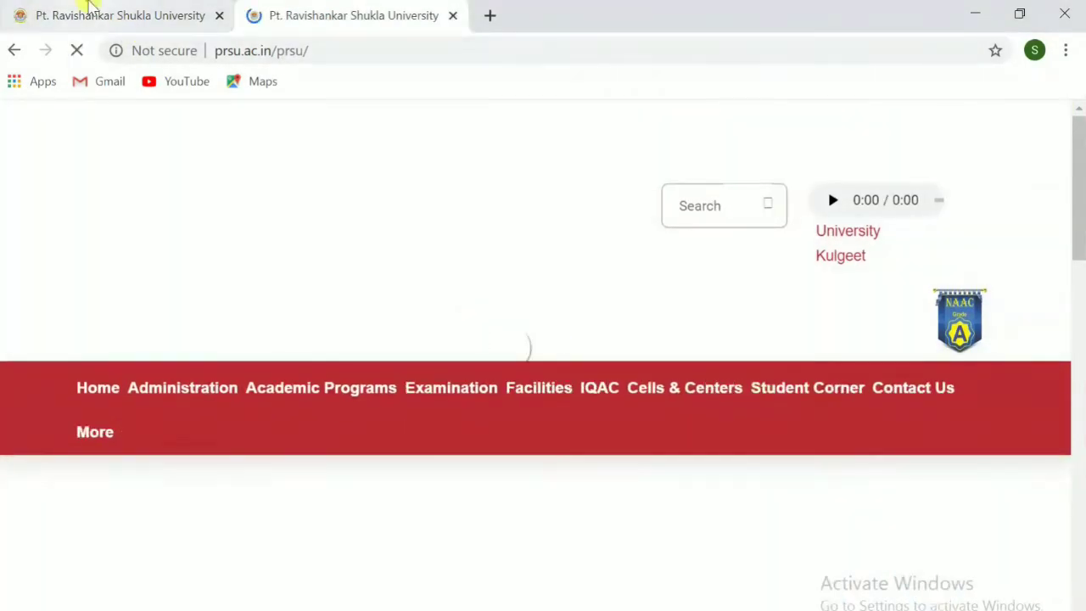
left_click(85, 12)
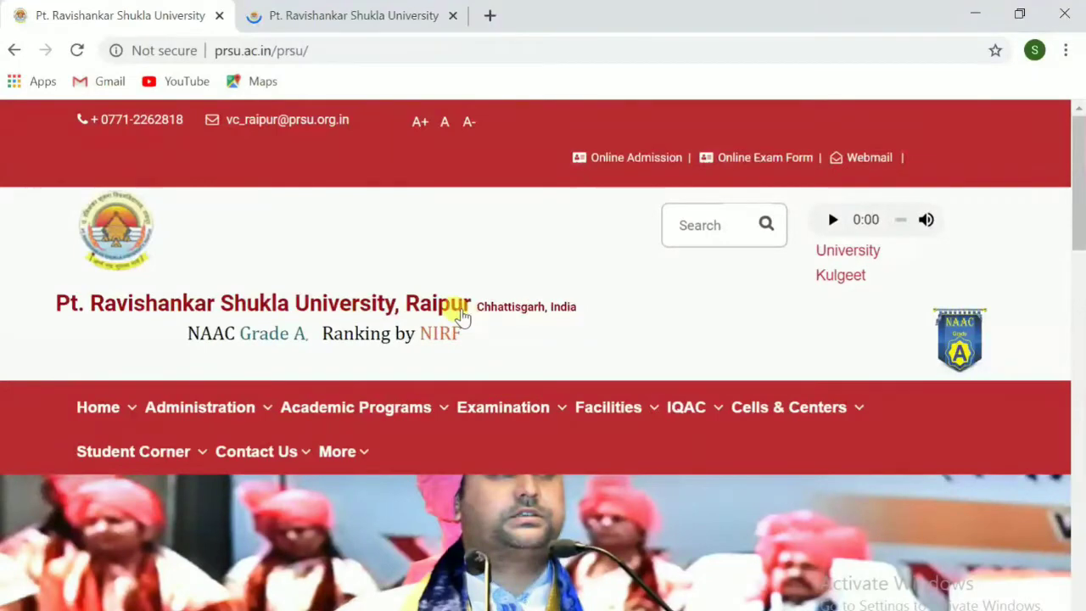
scroll(435, 287, "down", 2)
scroll(435, 286, "up", 2)
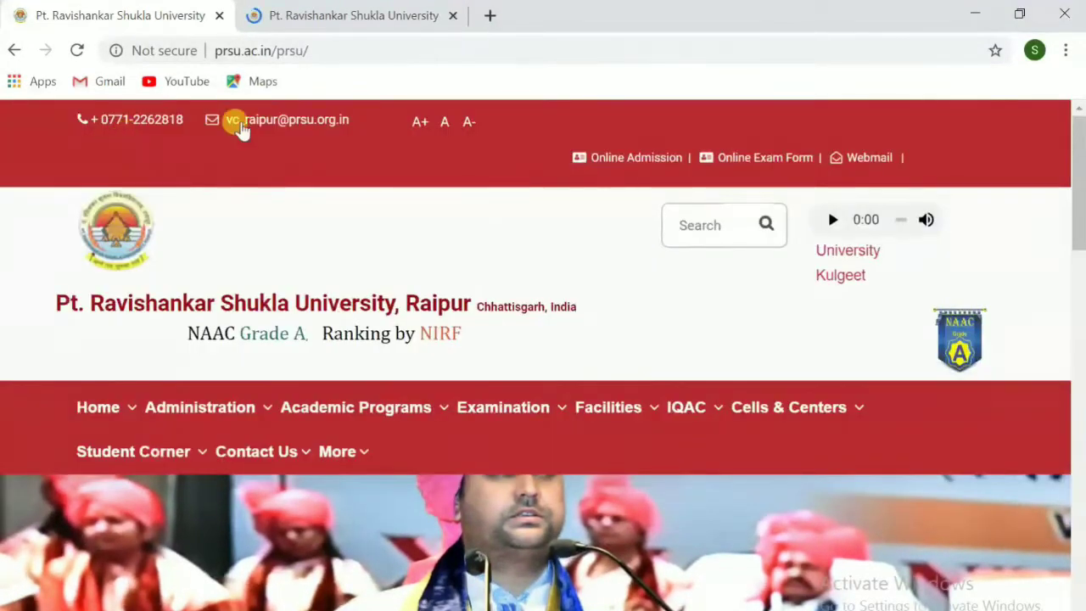
left_click(689, 159)
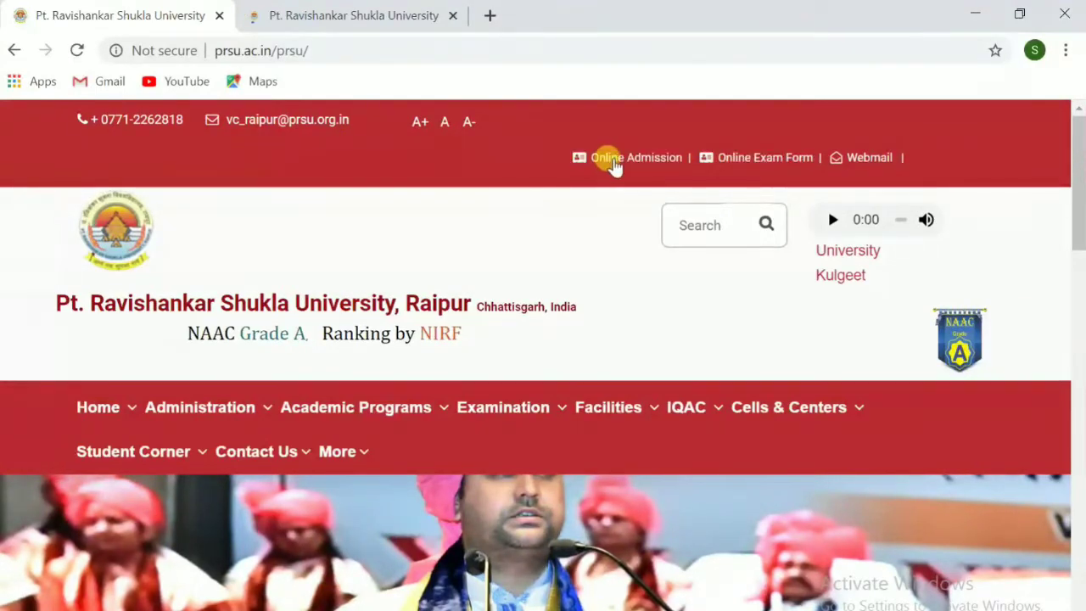
left_click(615, 166)
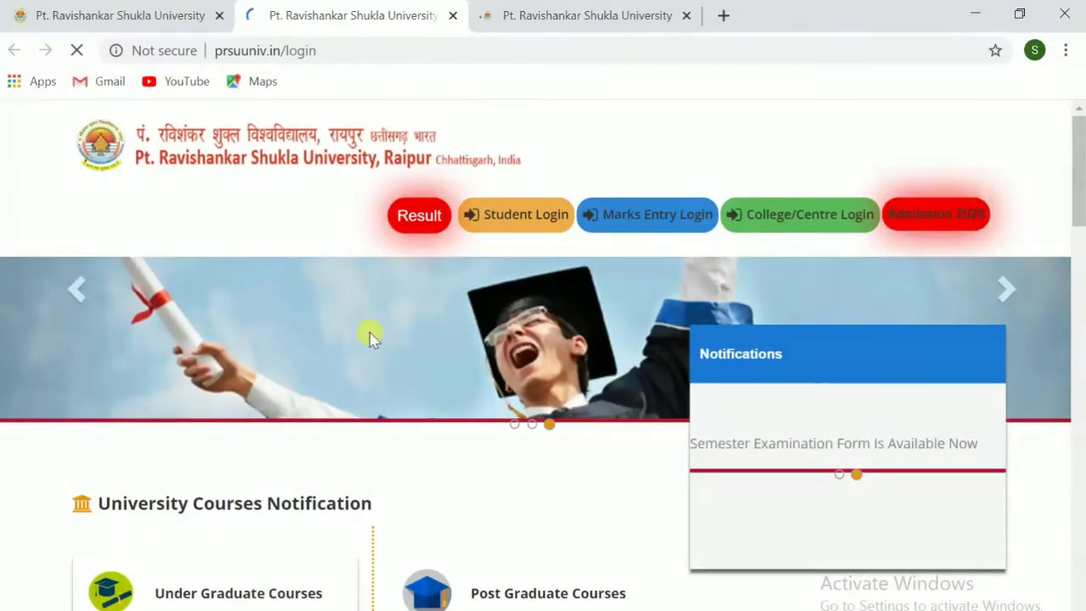
Step: Go to the Admission 2020 login page and open the Registration of New User form
left_click(934, 217)
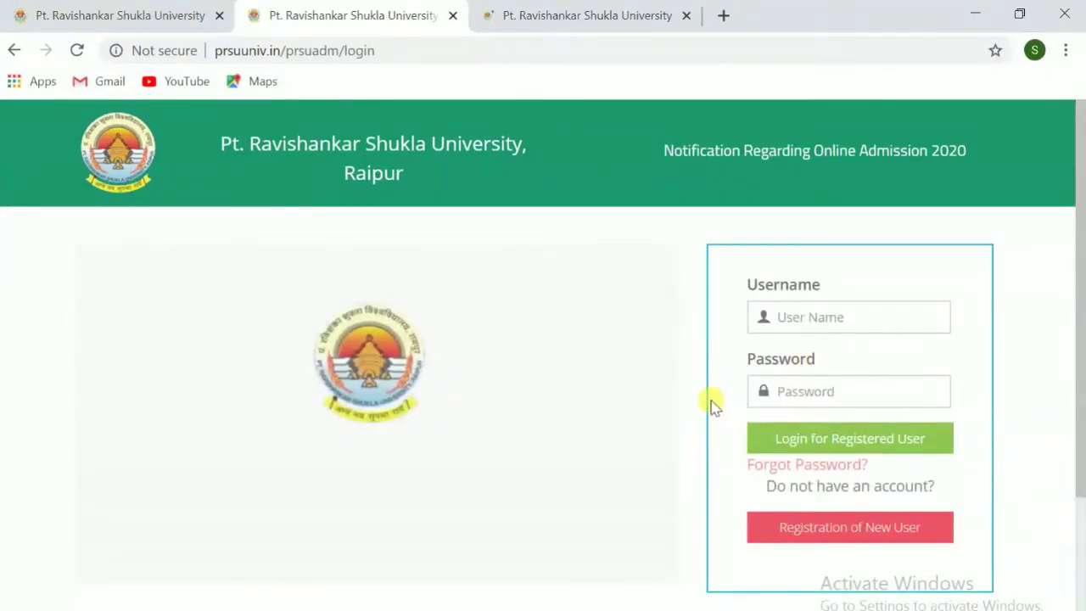
left_click(824, 310)
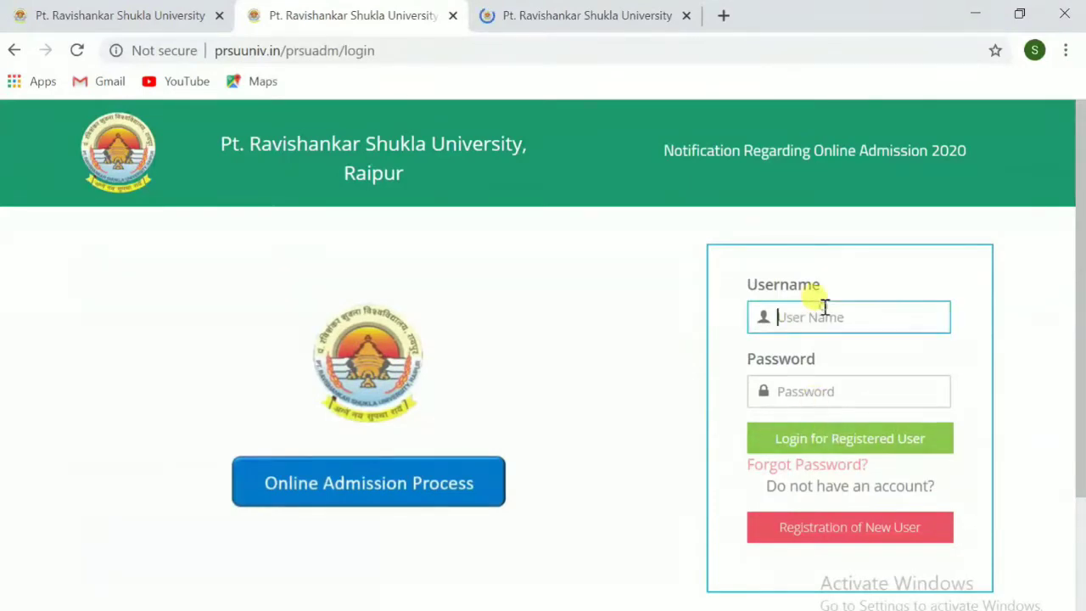
left_click(829, 386)
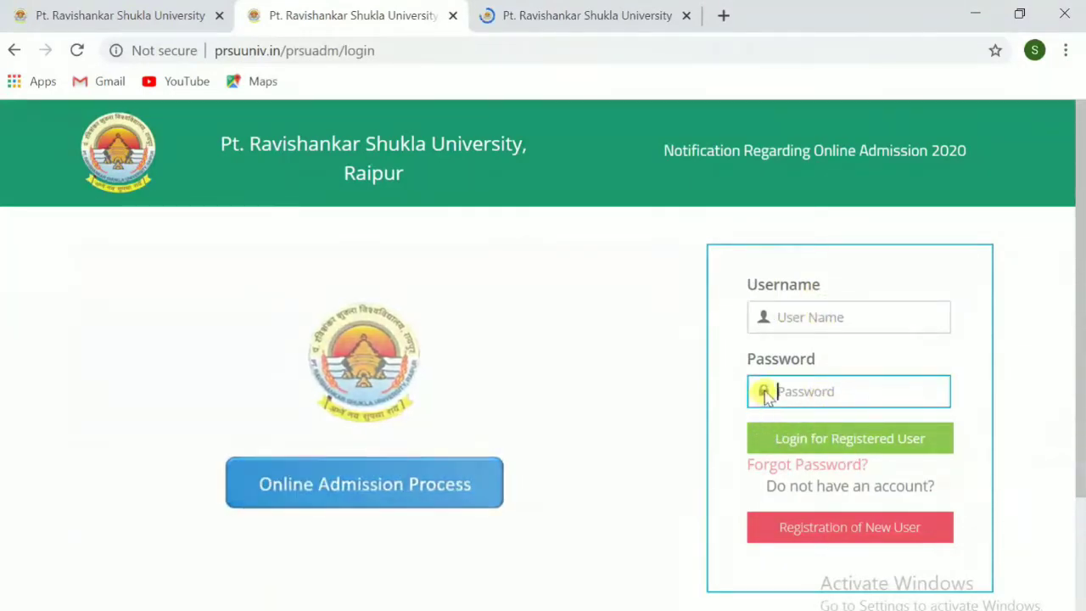
scroll(868, 436, "down", 1)
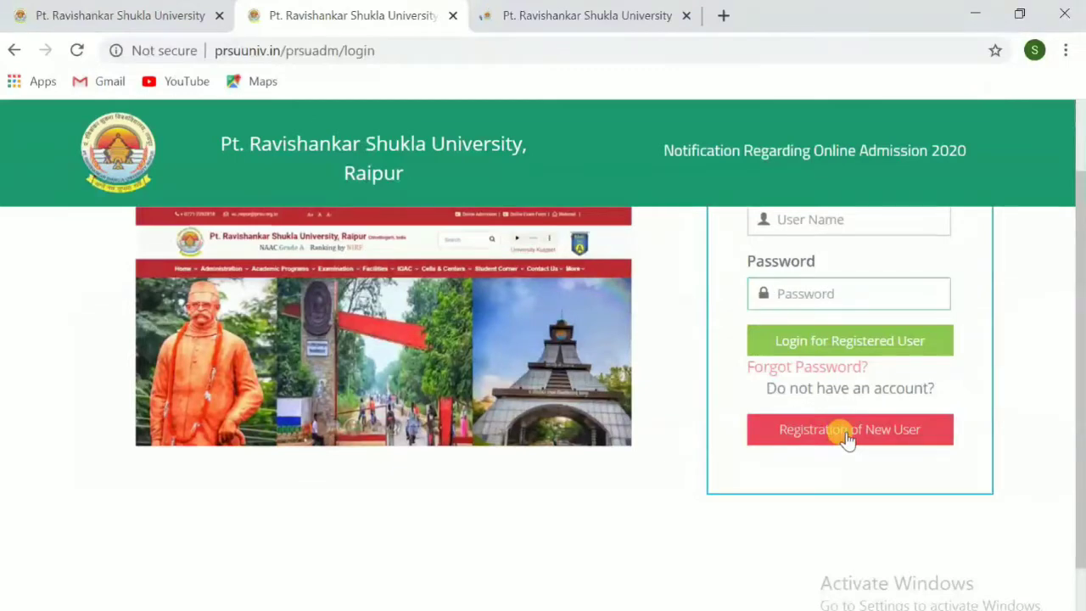
left_click(849, 435)
Step: Enter the applicant's full name and date-of-birth password in the Create User form
left_click(375, 254)
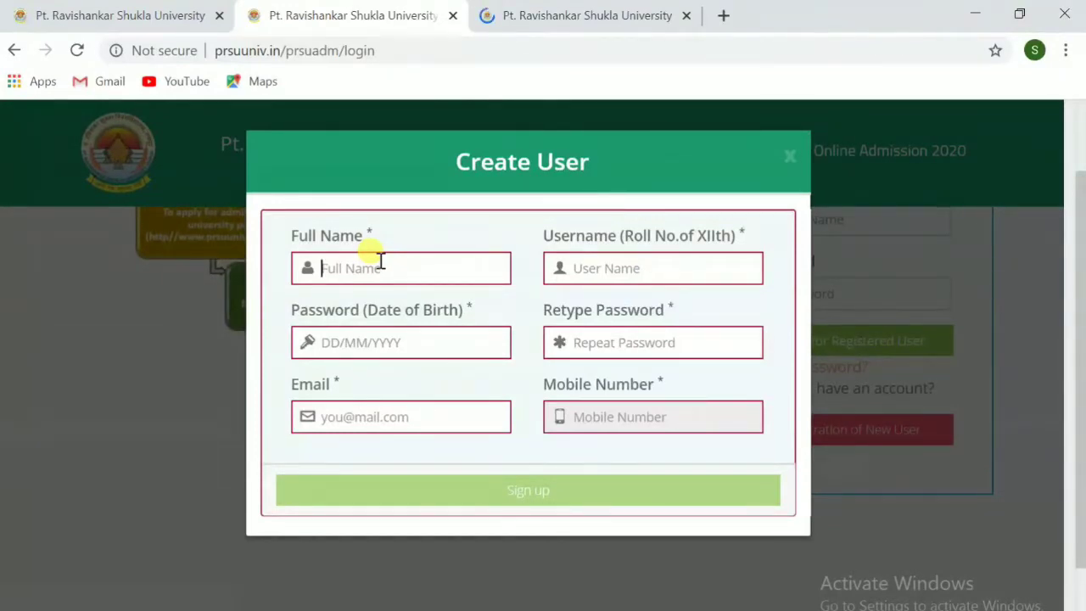
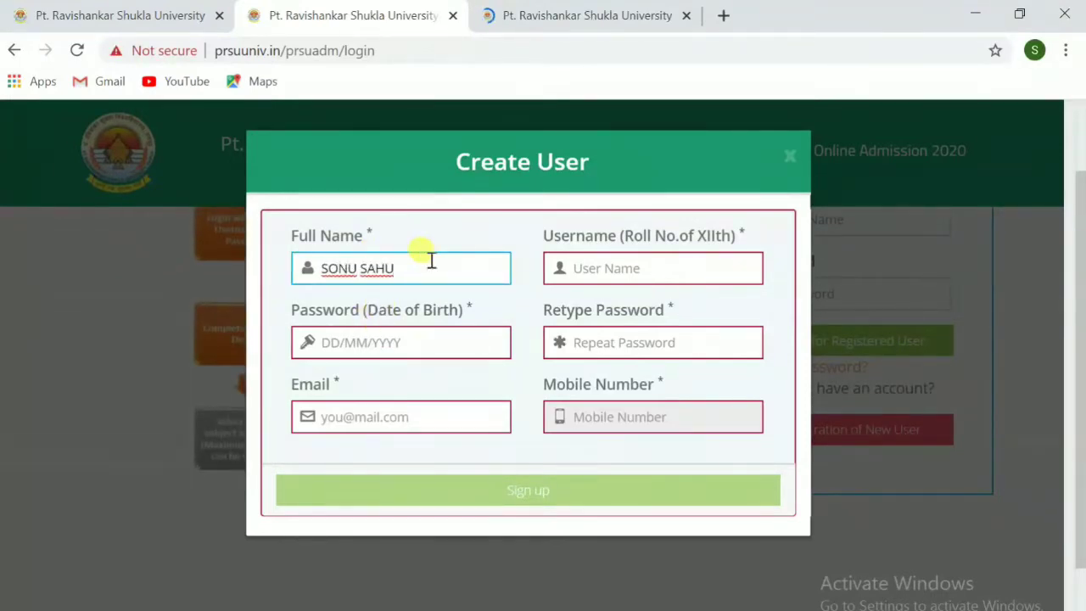
left_click(416, 343)
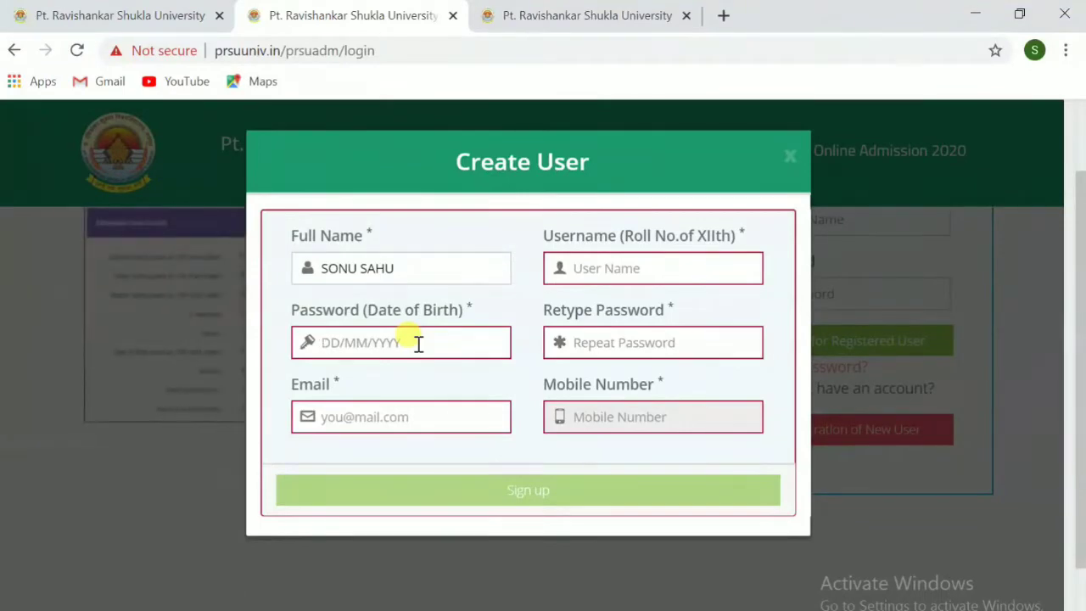
type("1")
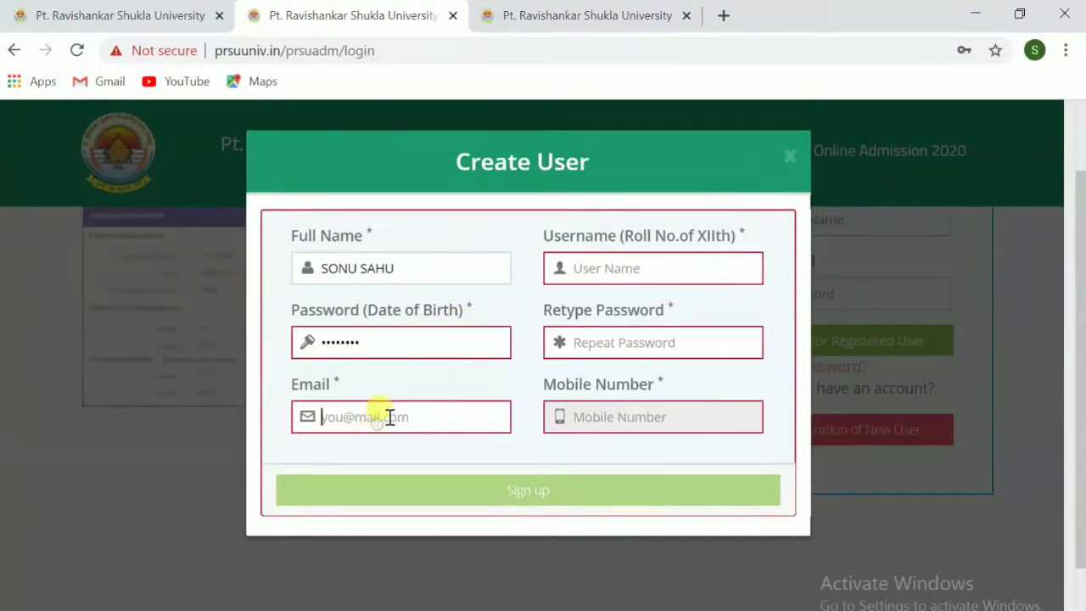
Step: Fill in the applicant's e-mail address in the Email field
left_click(1033, 51)
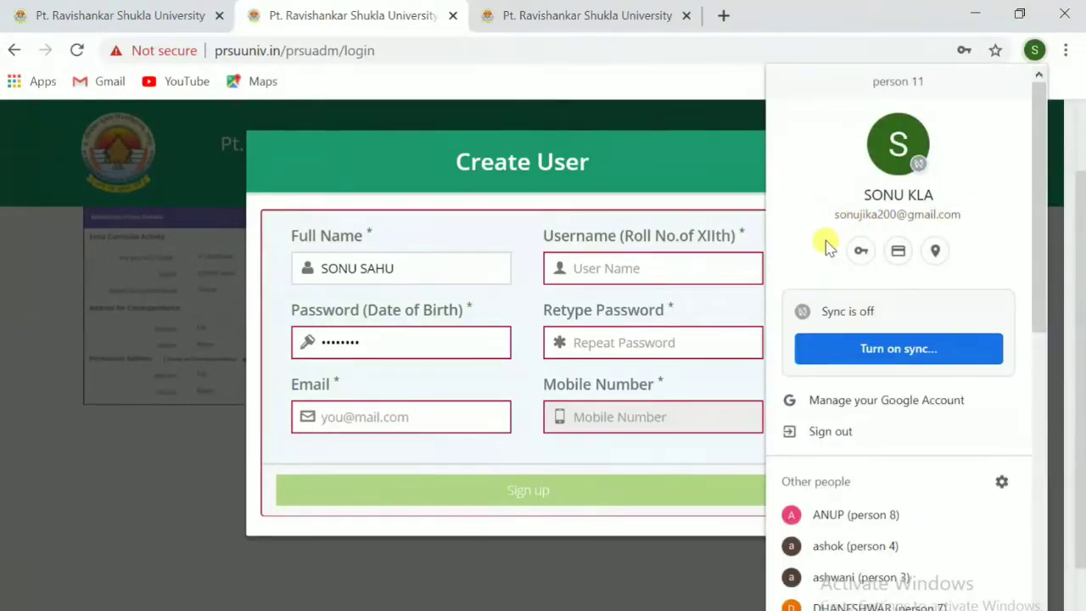
left_click(377, 407)
type("s")
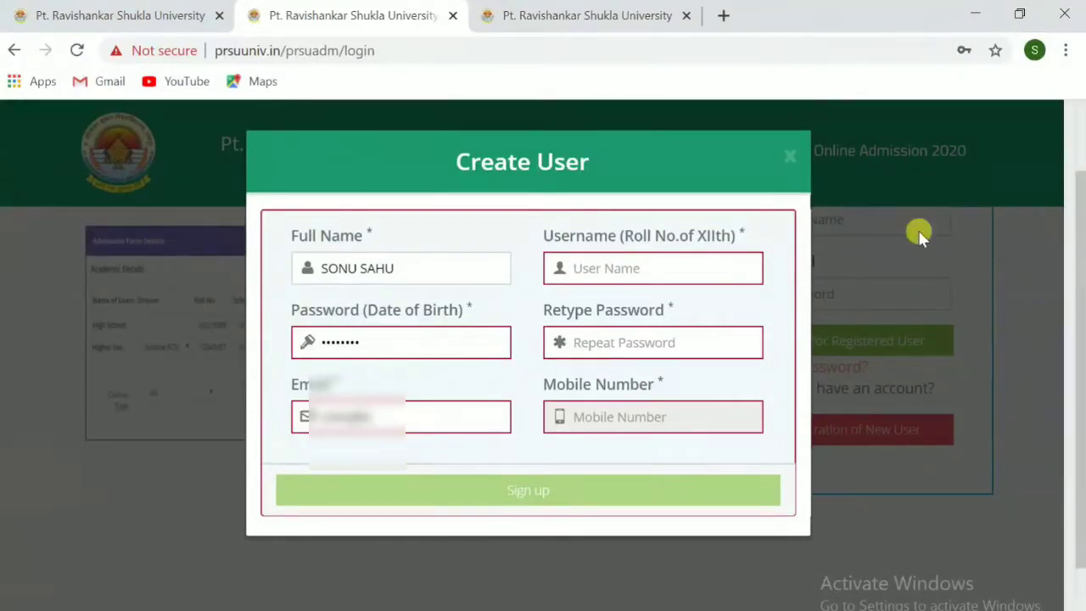
left_click(1035, 51)
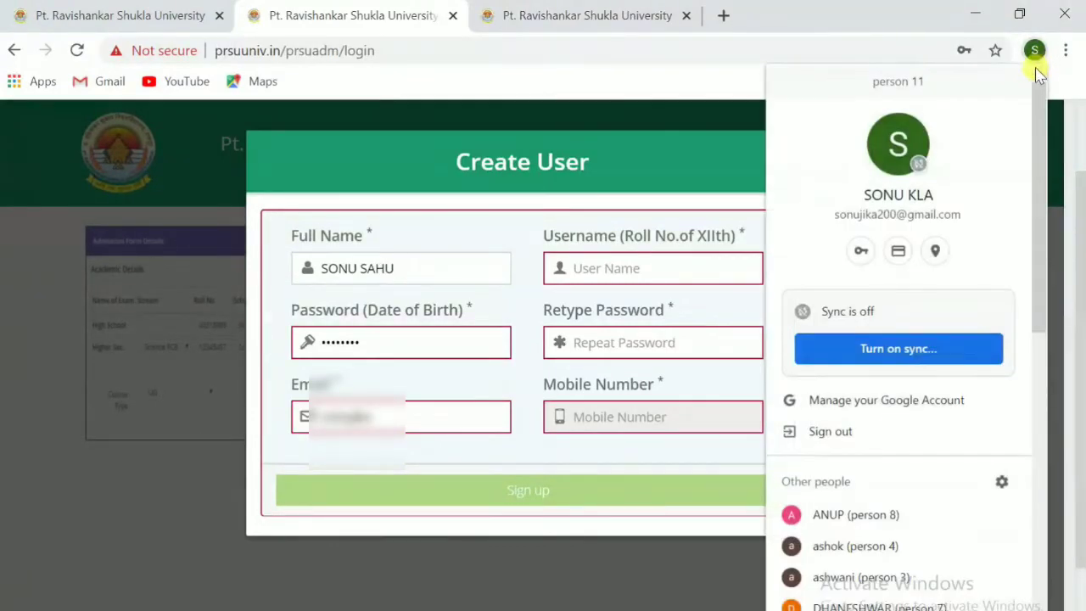
left_click(386, 414)
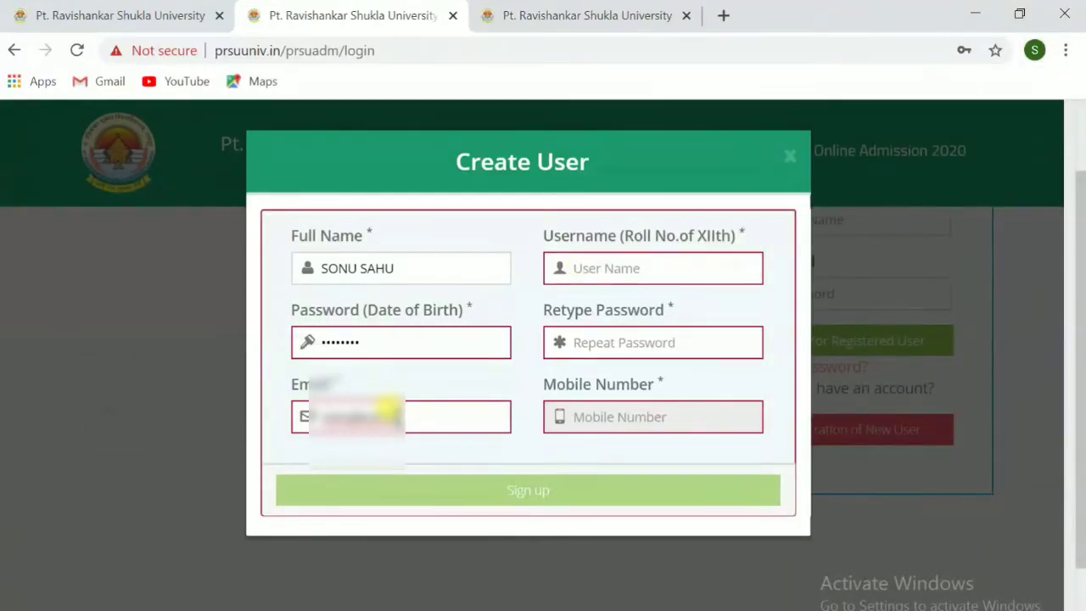
left_click(1034, 50)
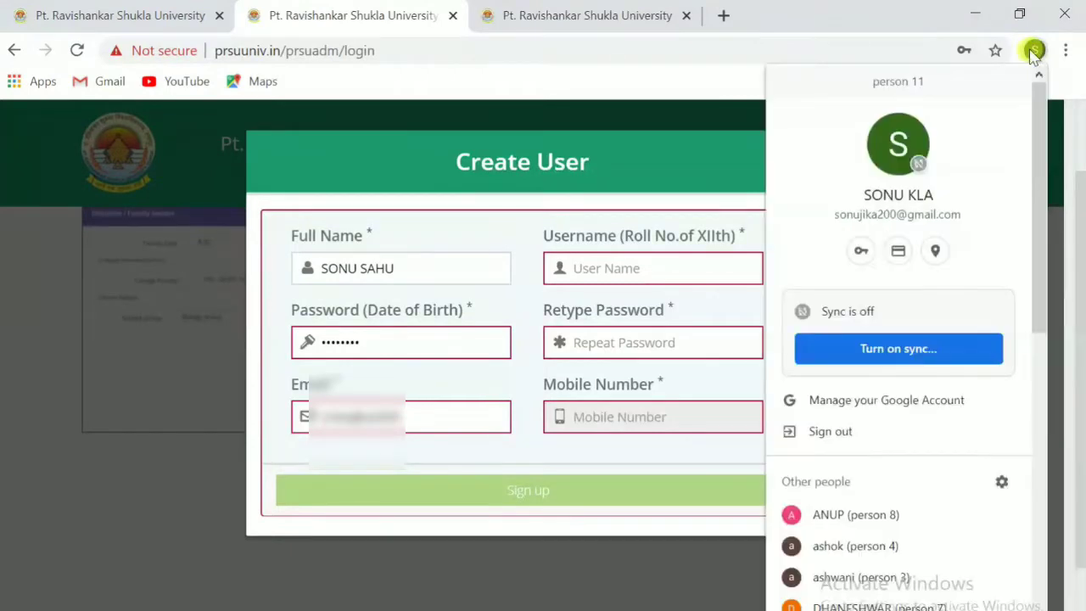
left_click(1034, 50)
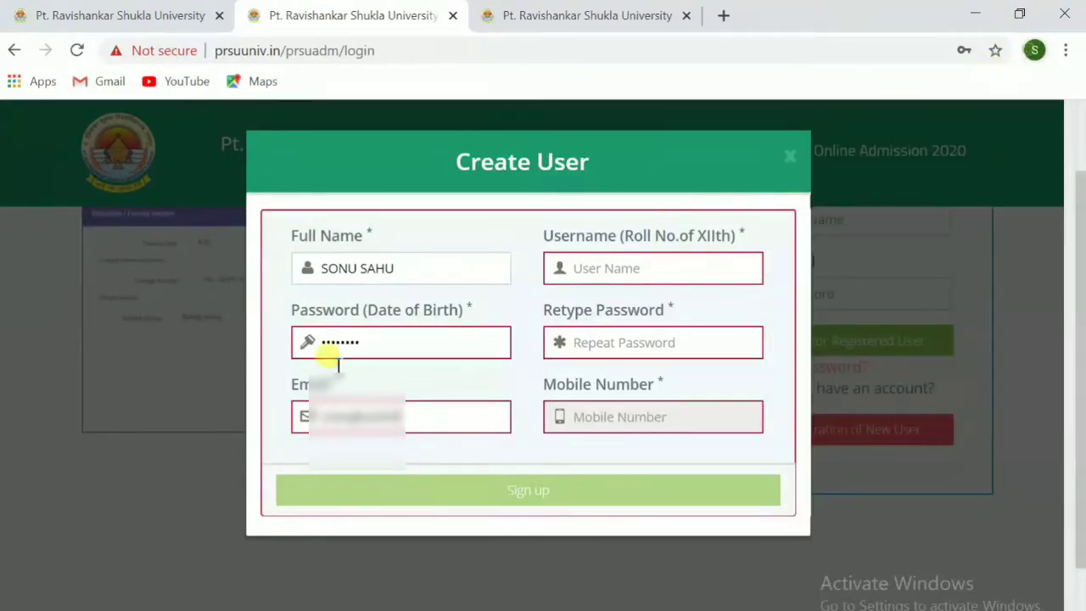
left_click(411, 424)
type("ail.com")
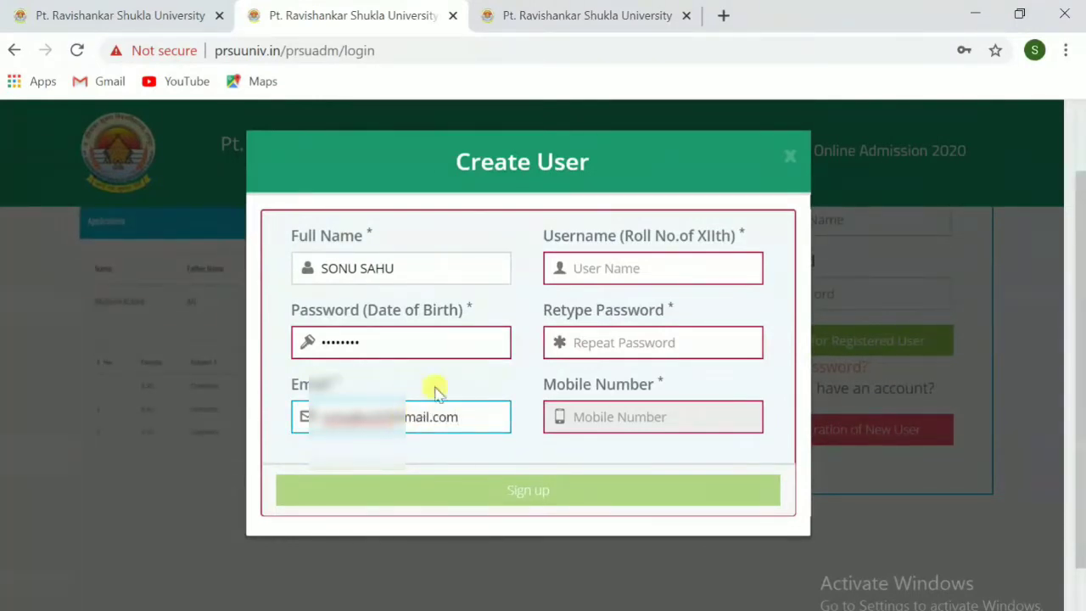
left_click(606, 268)
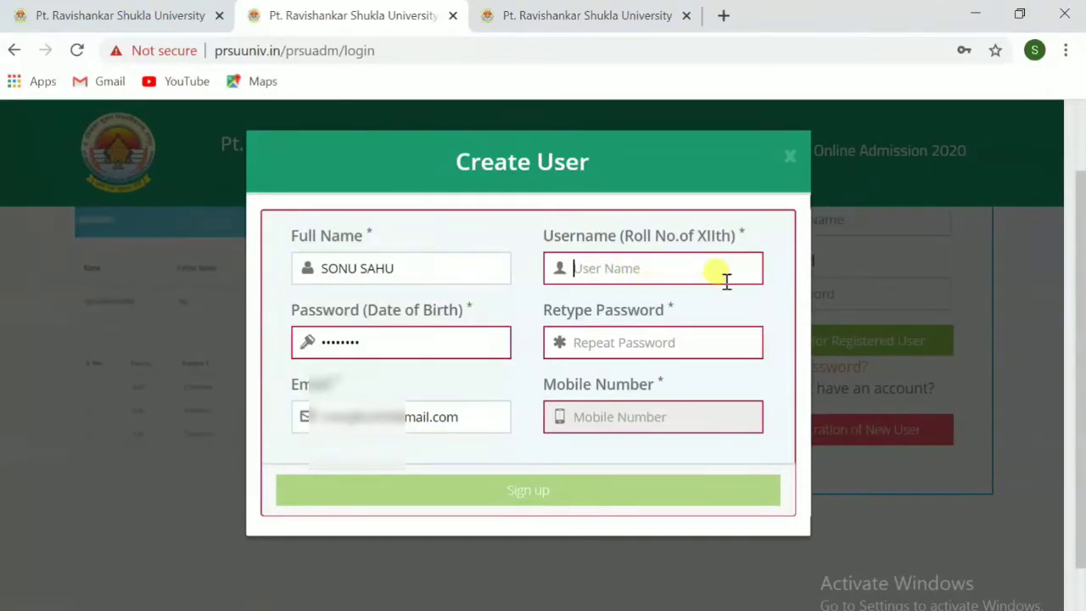
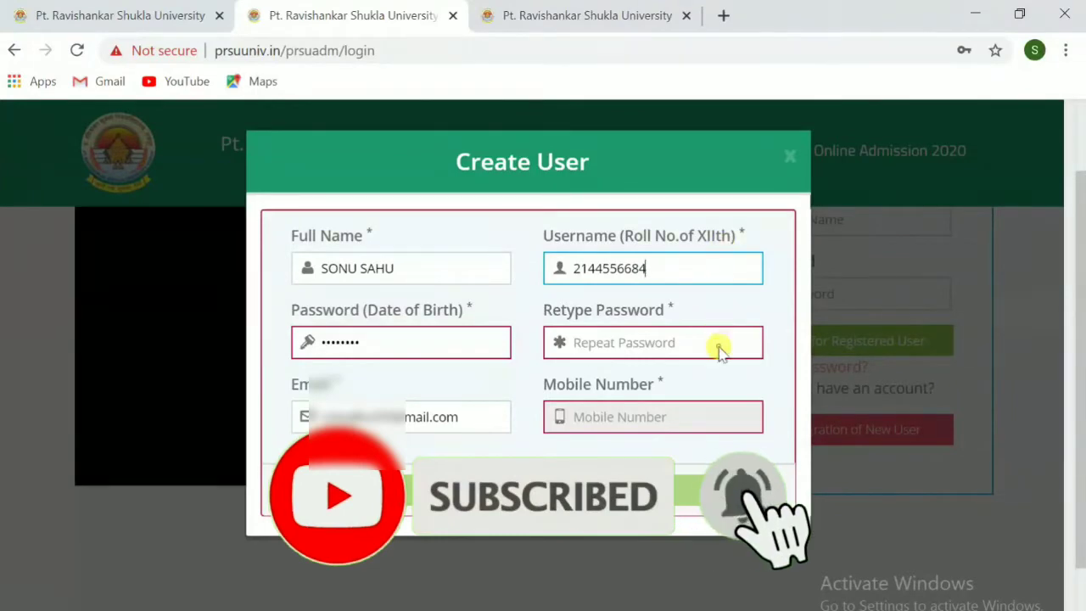
Step: Enter the roll number, retyped password and mobile number, then submit the registration with Sign up
left_click(719, 343)
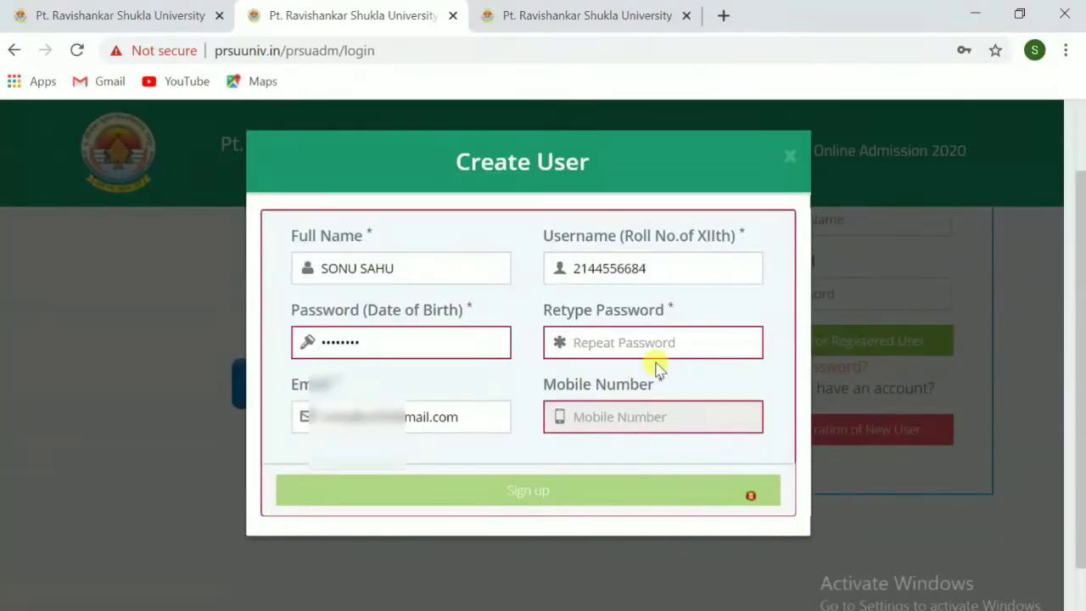
type("••")
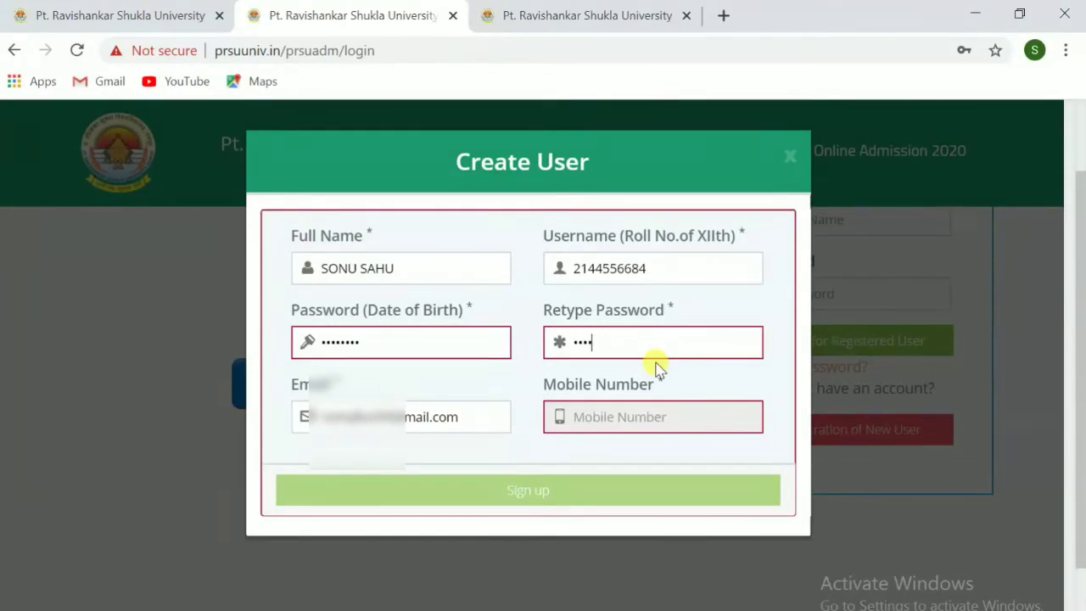
type("••••••")
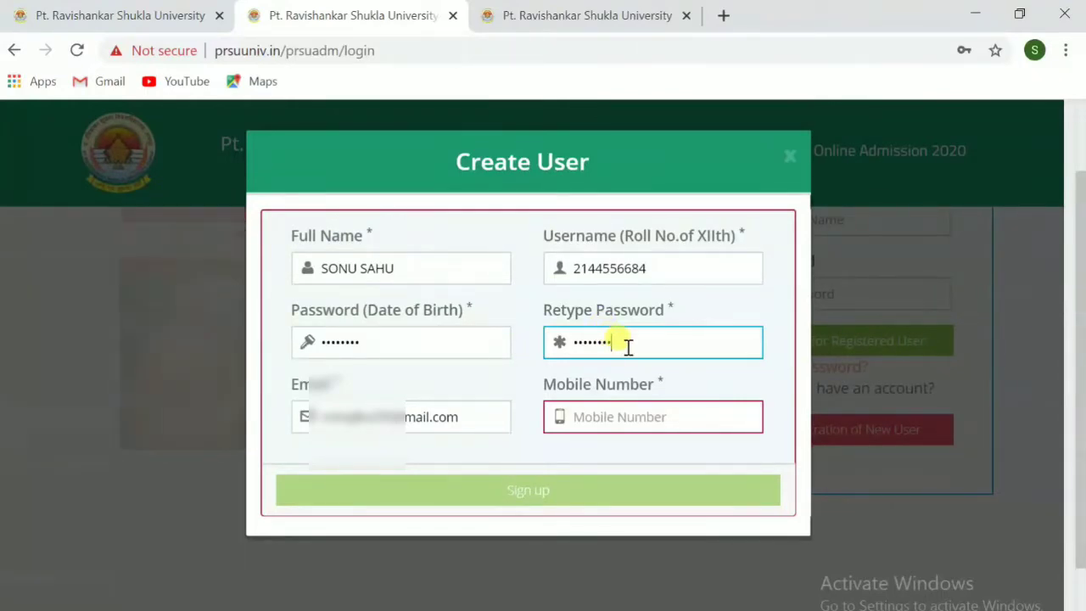
left_click(383, 341)
left_click(653, 416)
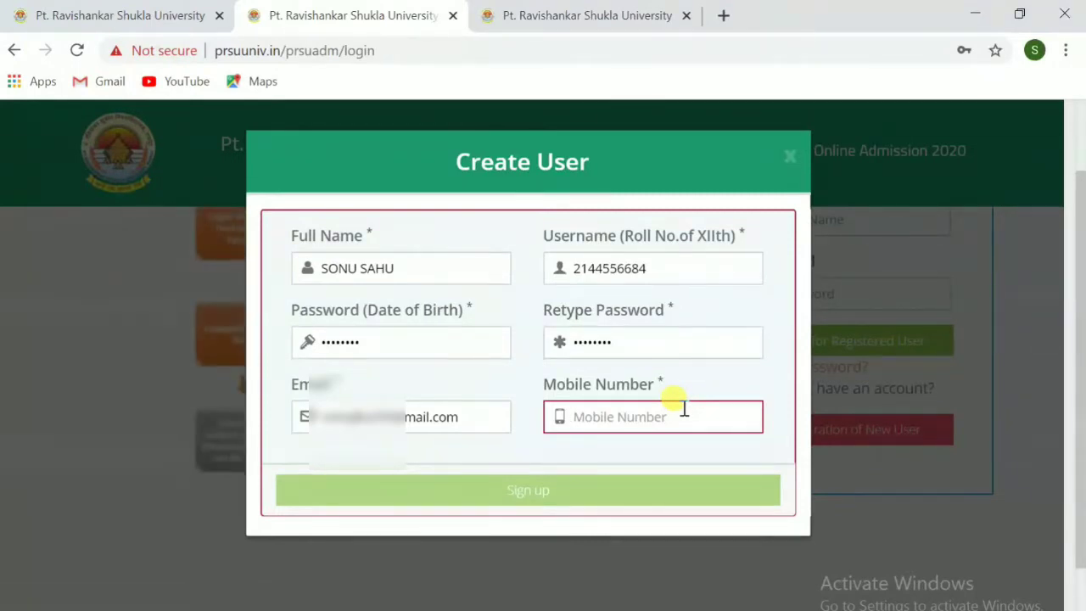
type("88")
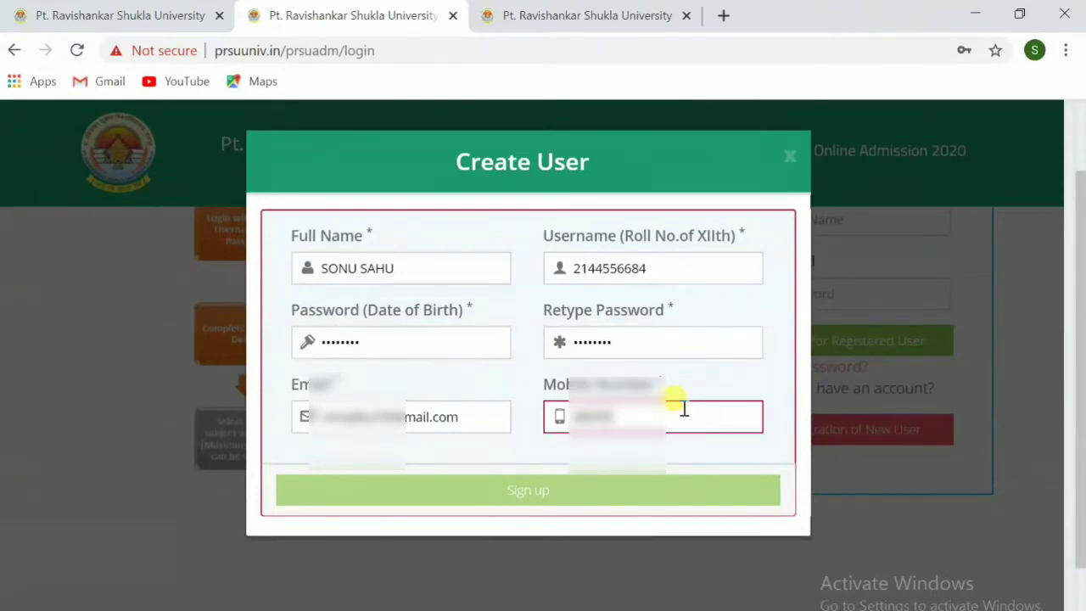
type("84")
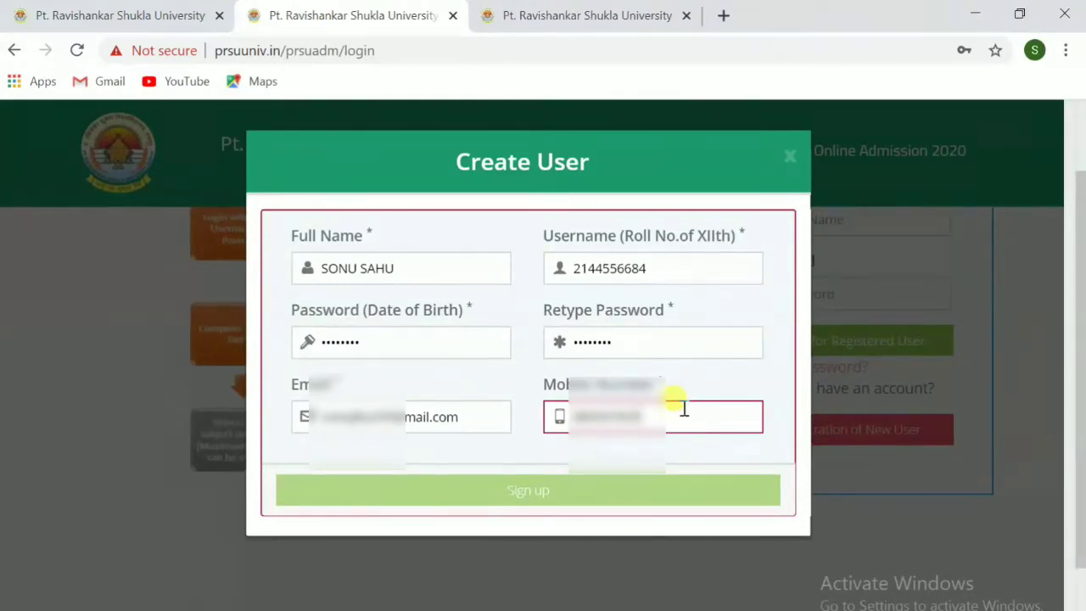
left_click(638, 475)
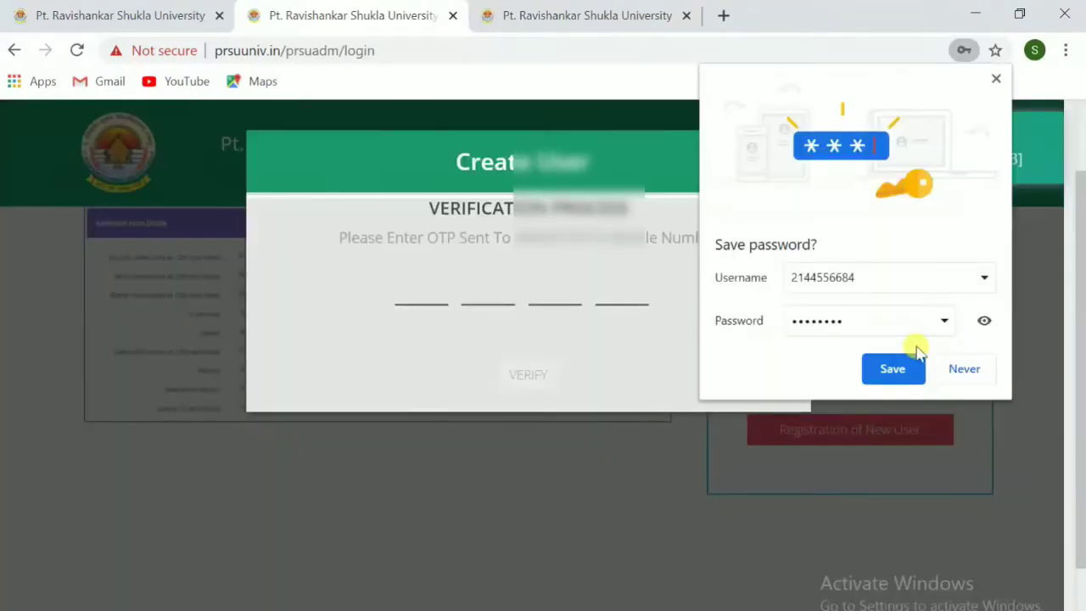
Step: Decline Chrome's password saving and verify the mobile number with the received OTP
left_click(965, 368)
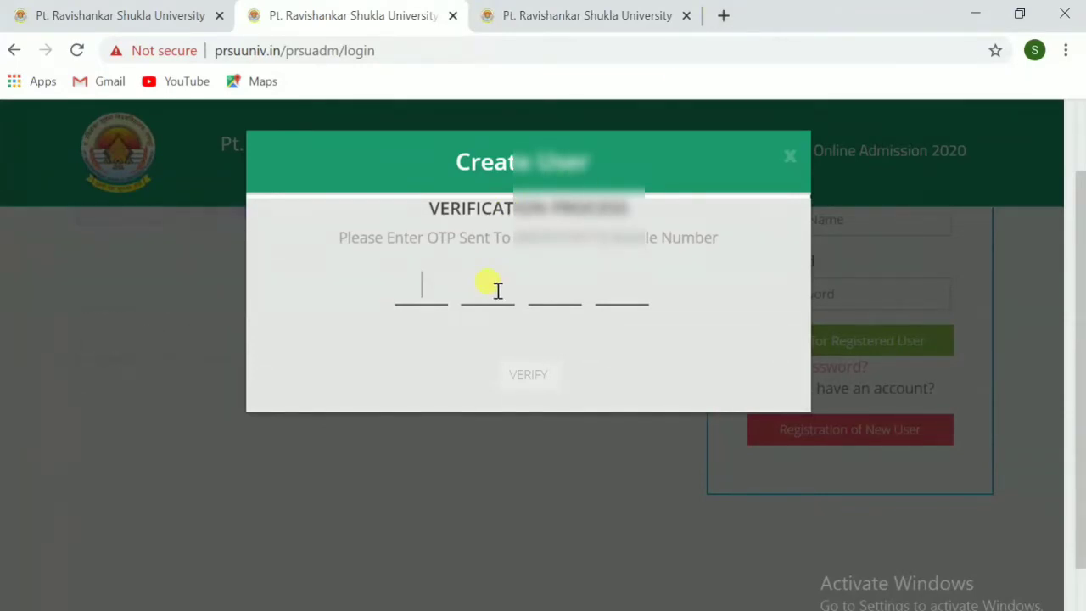
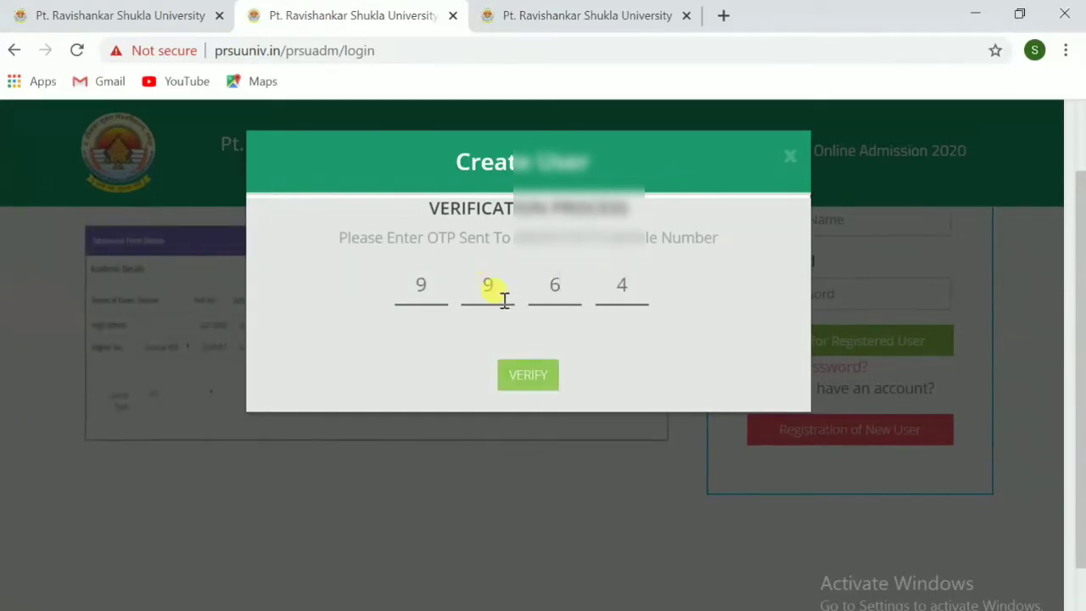
left_click(522, 378)
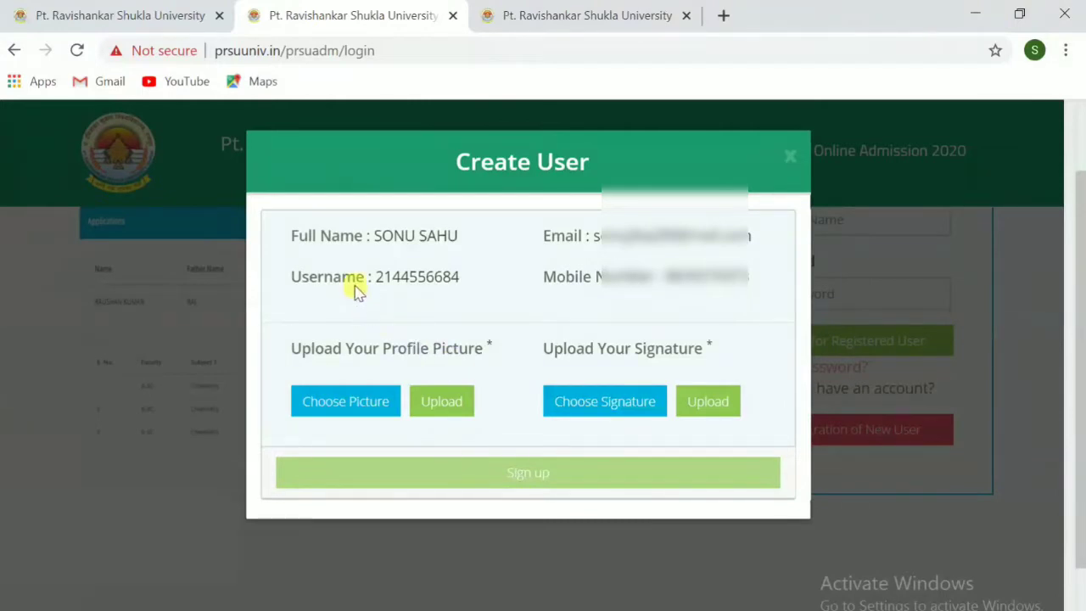
left_click_drag(307, 236, 633, 259)
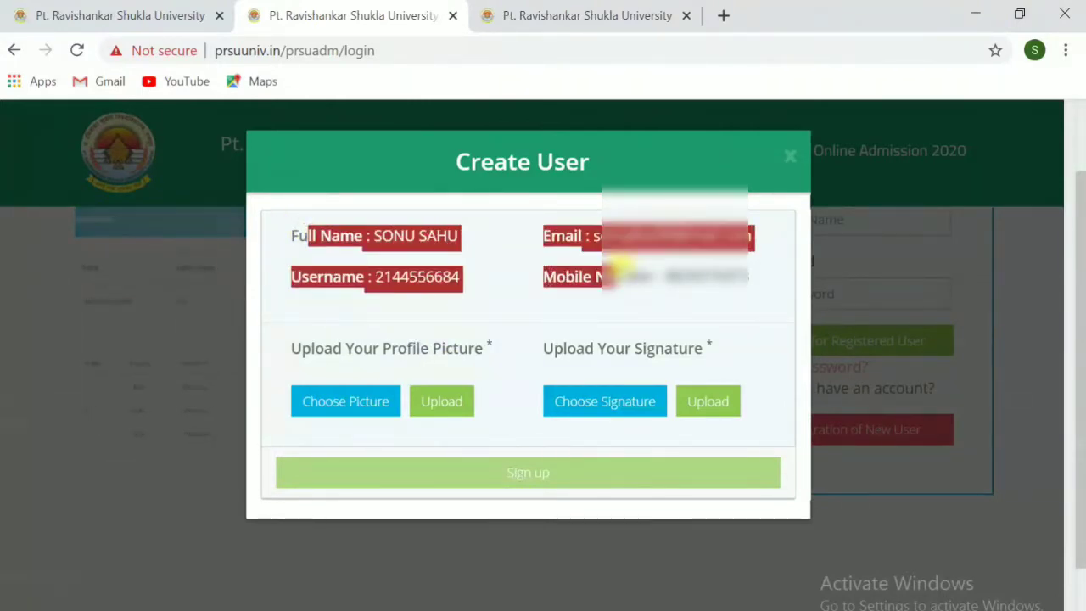
left_click(438, 263)
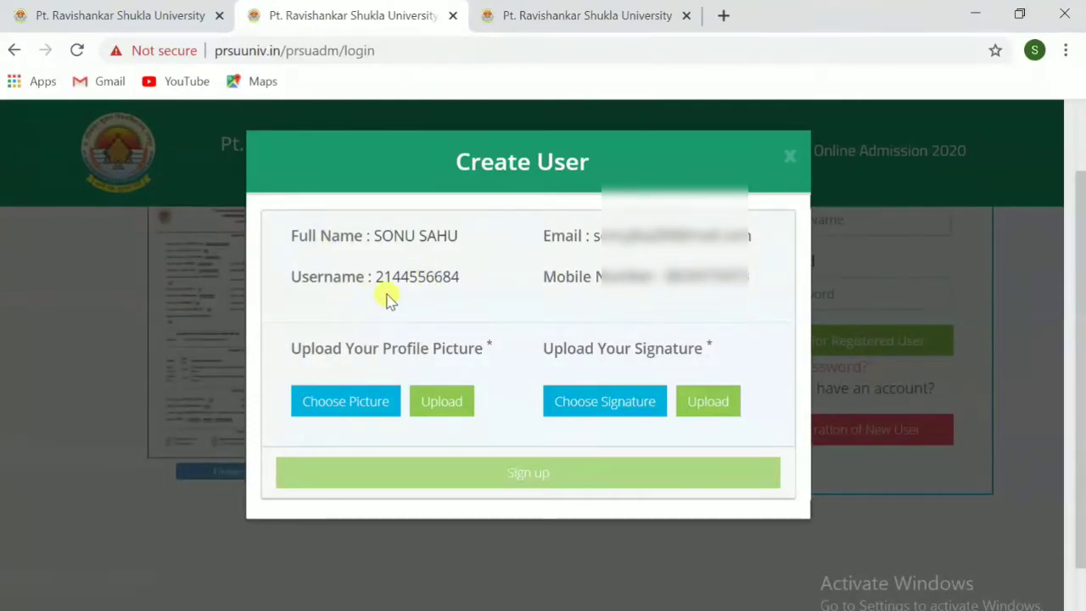
left_click_drag(379, 276, 449, 274)
key("ctrl+c")
left_click(450, 282)
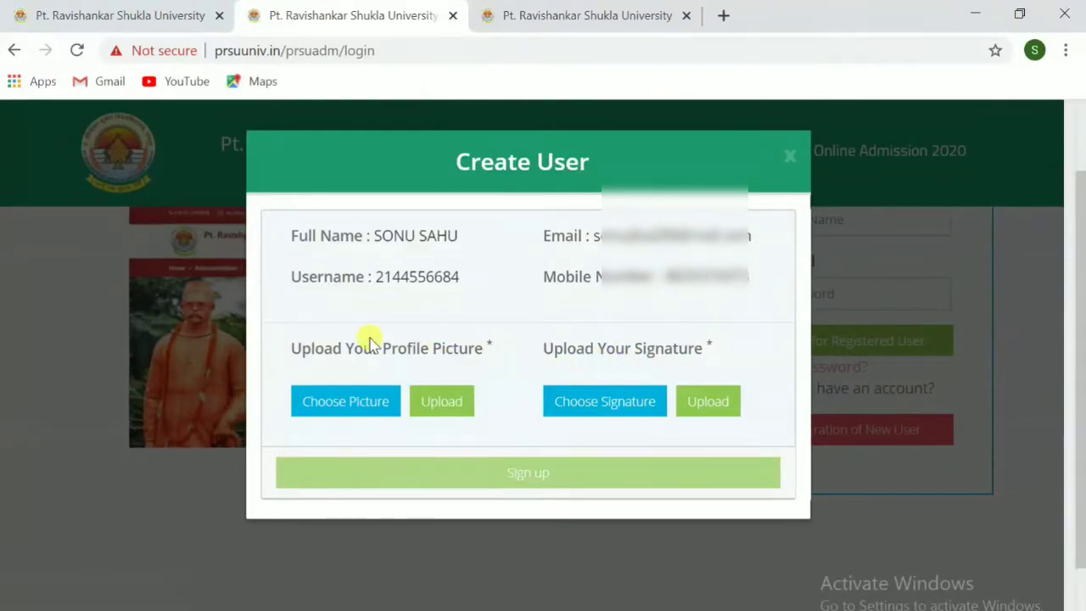
Step: Choose the 'photo' file from the Desktop as the profile picture and upload it
left_click(329, 405)
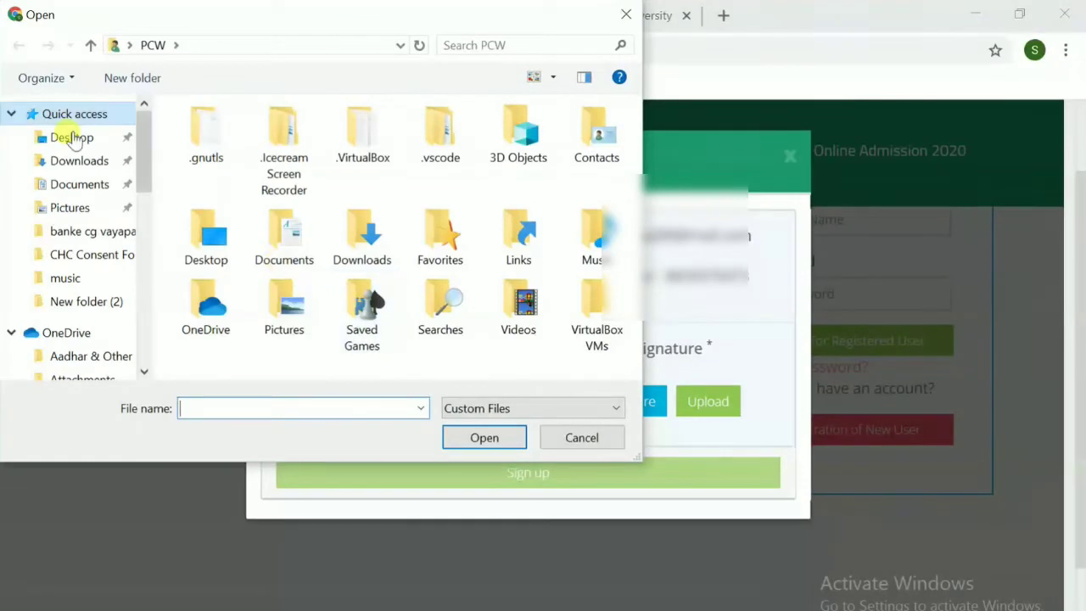
left_click(72, 137)
scroll(357, 293, "down", 2)
left_click(391, 340)
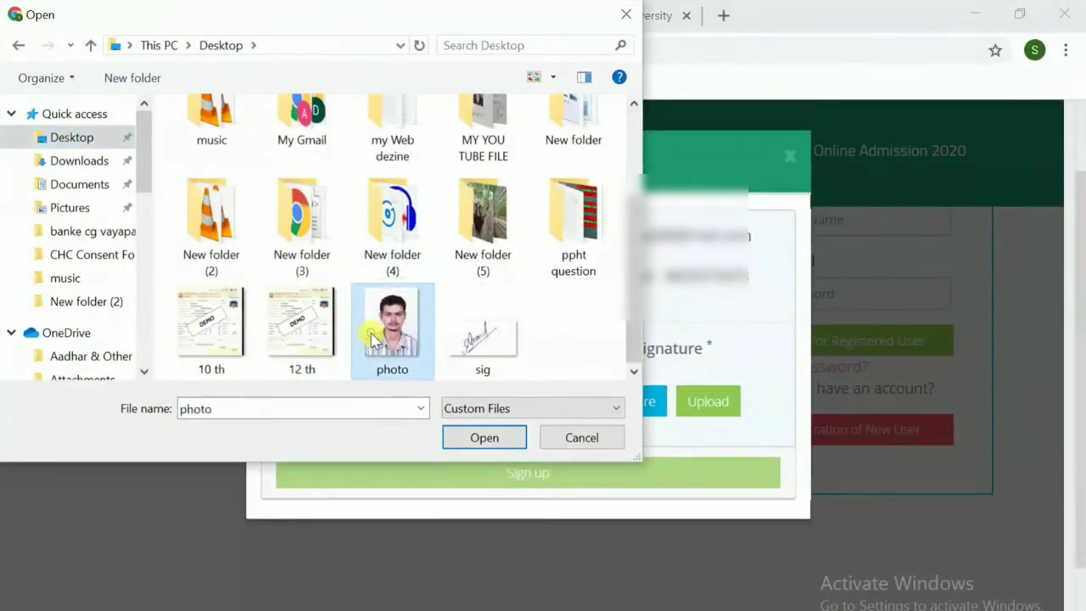
left_click(485, 438)
left_click(438, 487)
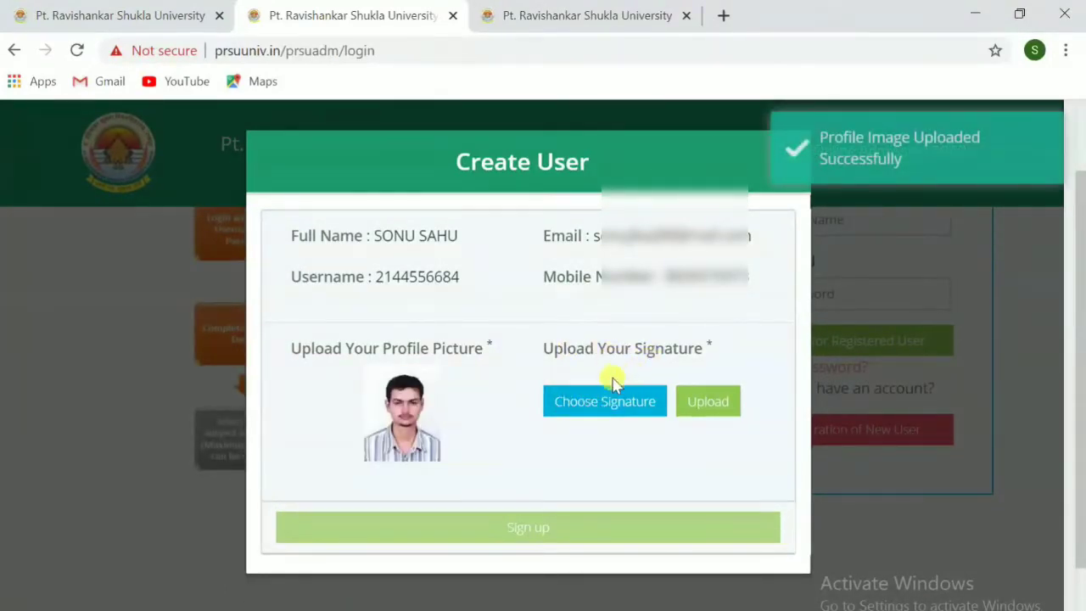
Step: Select the 'sig' image from the Desktop as the signature file
left_click(613, 413)
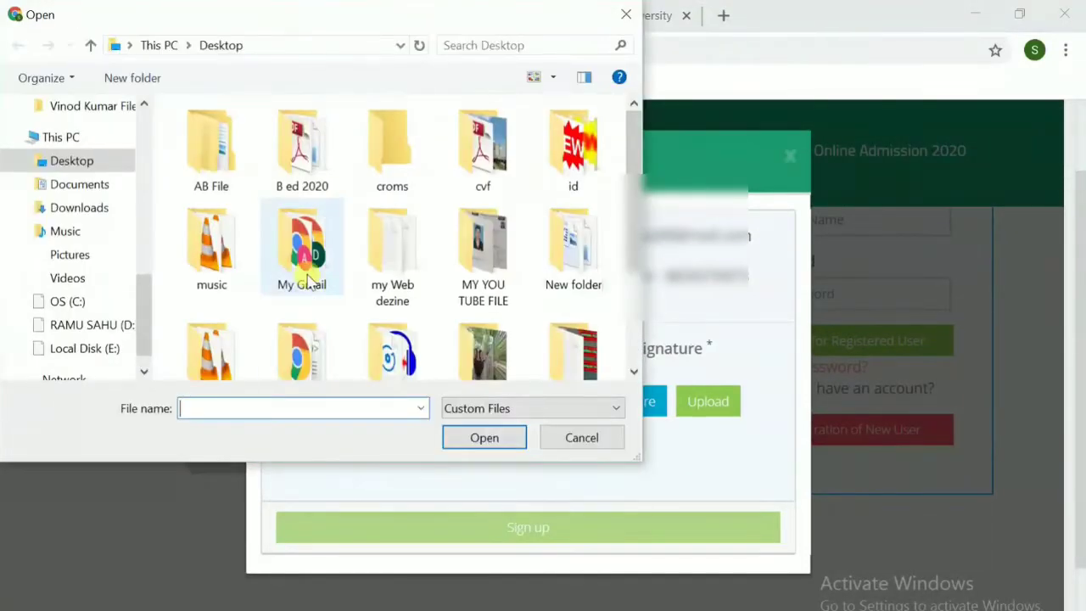
scroll(310, 284, "down", 3)
left_click(488, 360)
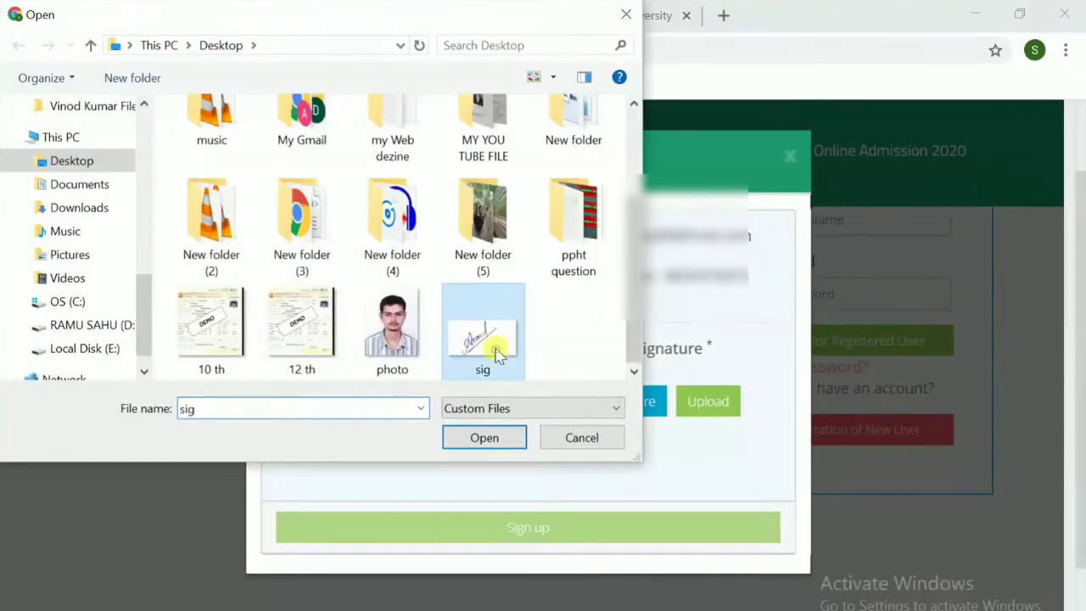
left_click(486, 437)
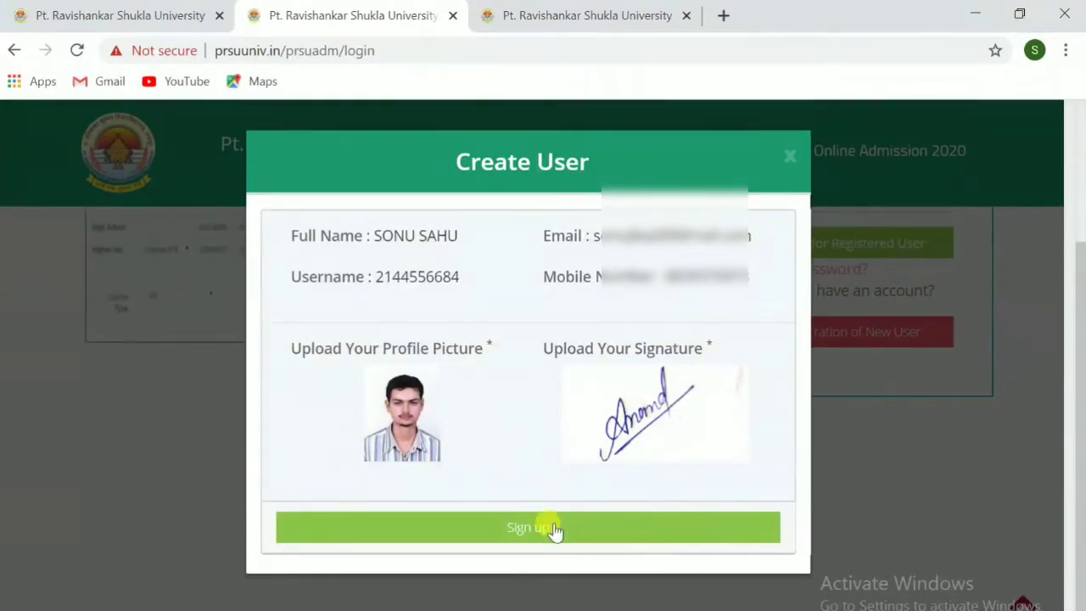
Step: Complete Sign up with photo and signature, then select the username in the confirmation
left_click(526, 534)
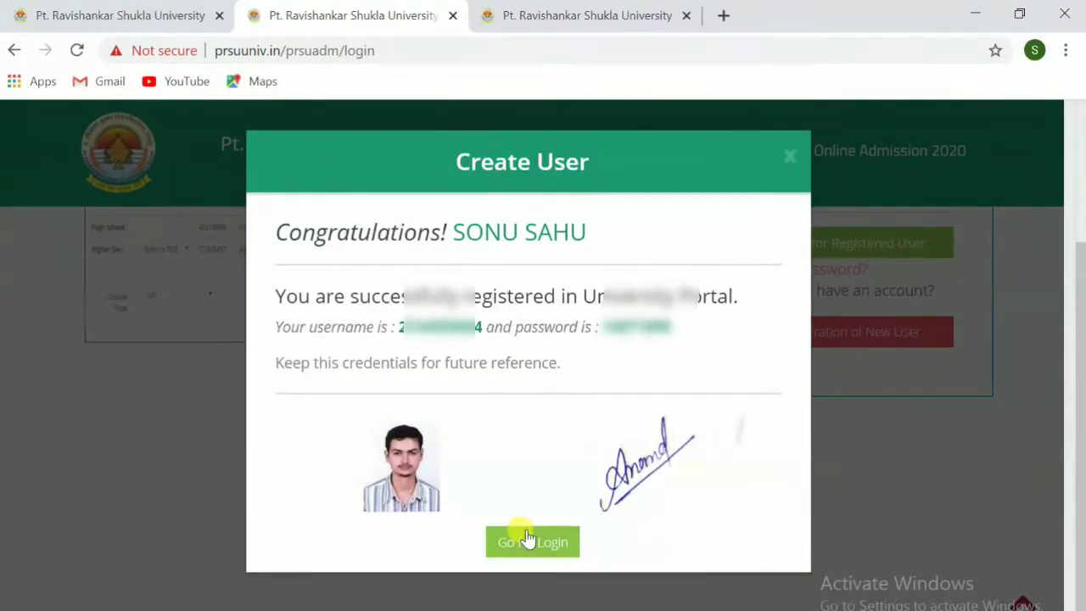
left_click_drag(490, 326, 398, 327)
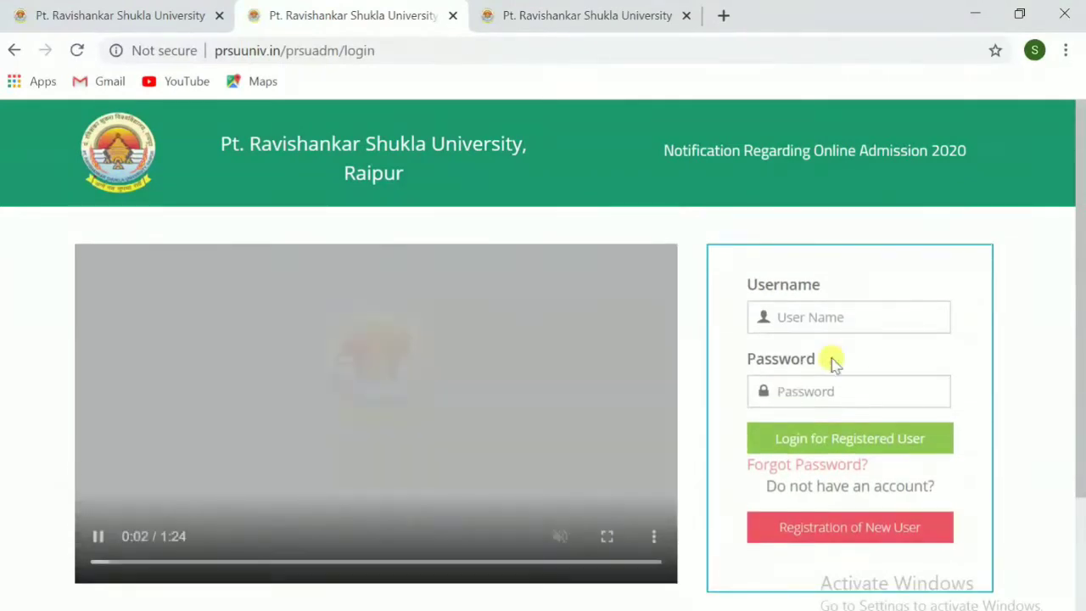
Step: Log in as the registered user with the pasted username and the account password
left_click(844, 316)
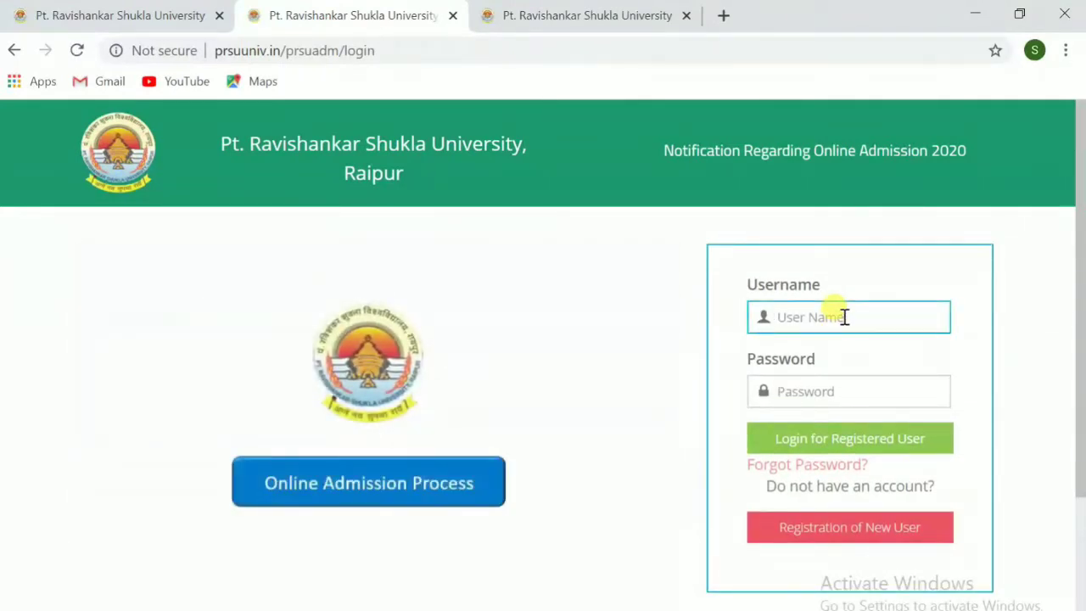
key("ctrl+v")
left_click(857, 394)
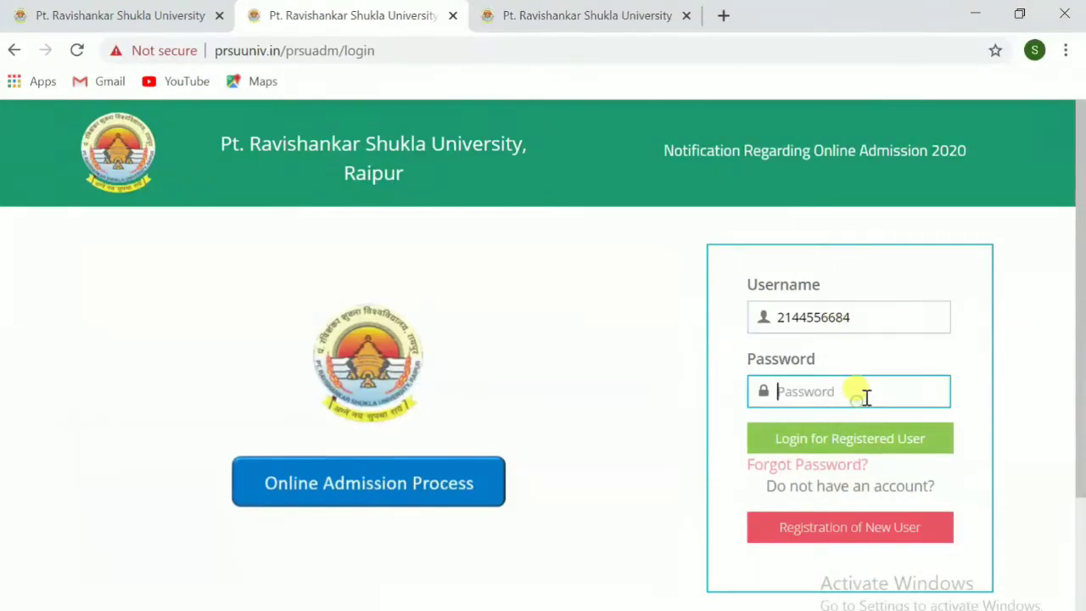
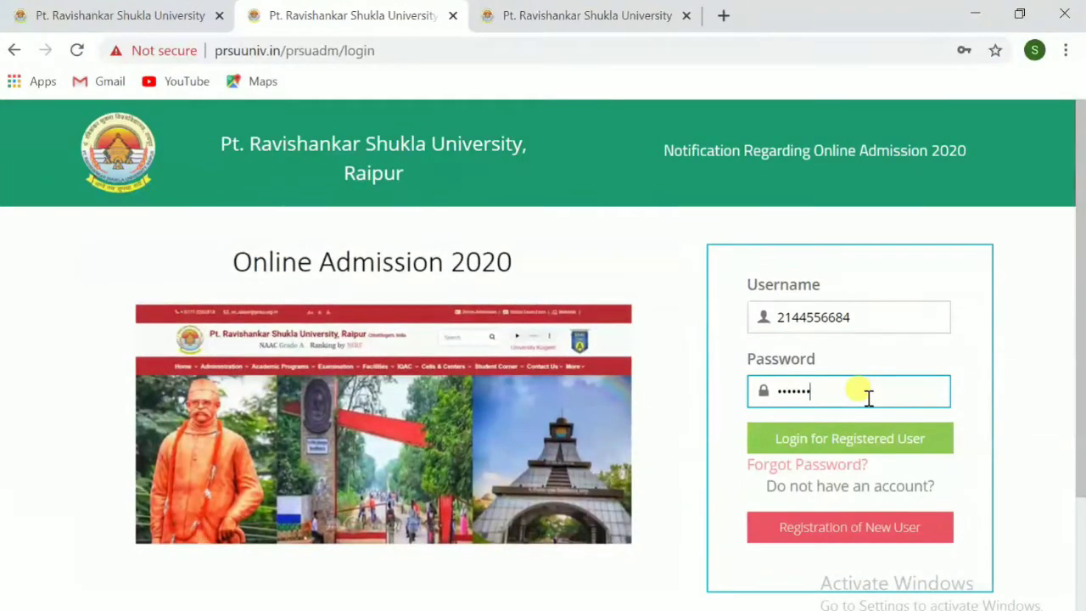
left_click(860, 442)
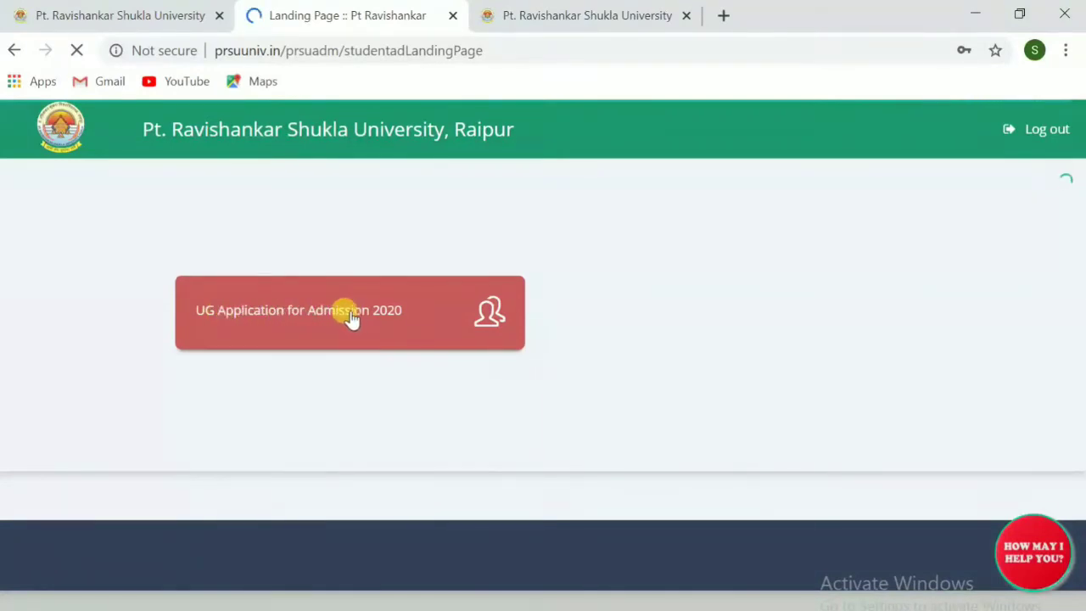
Step: Enter the student's name in the Admission Form's Student Name field
left_click(508, 7)
left_click(351, 8)
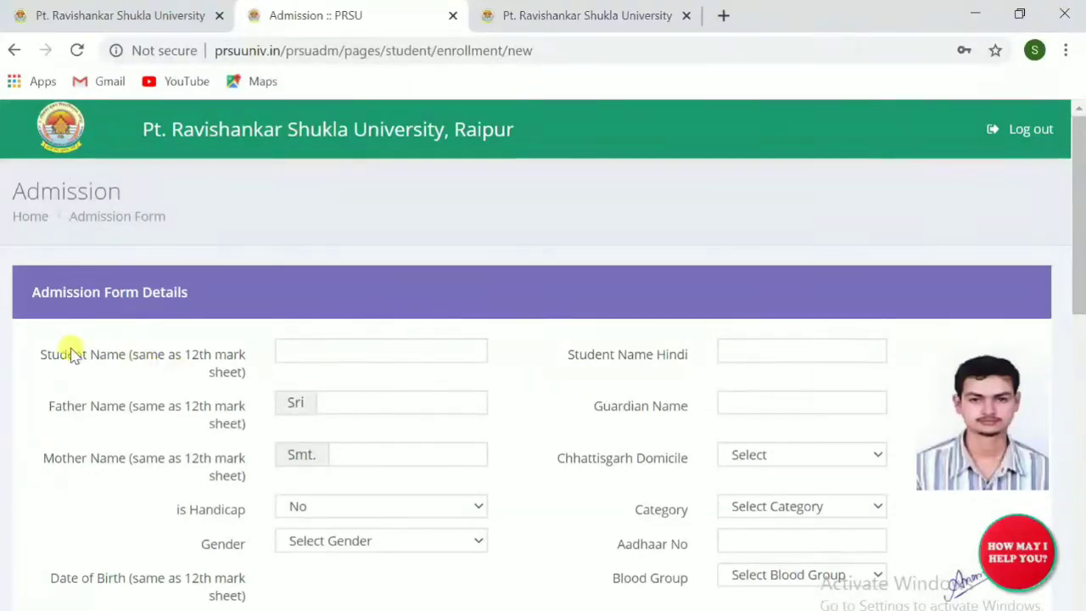
left_click_drag(48, 357, 191, 365)
left_click(191, 365)
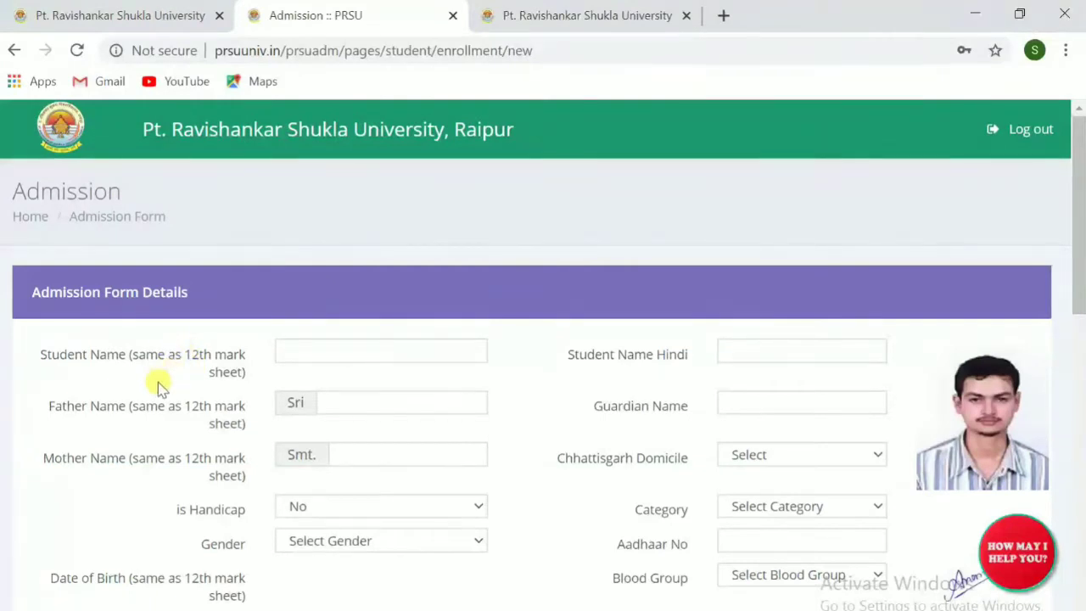
left_click(348, 357)
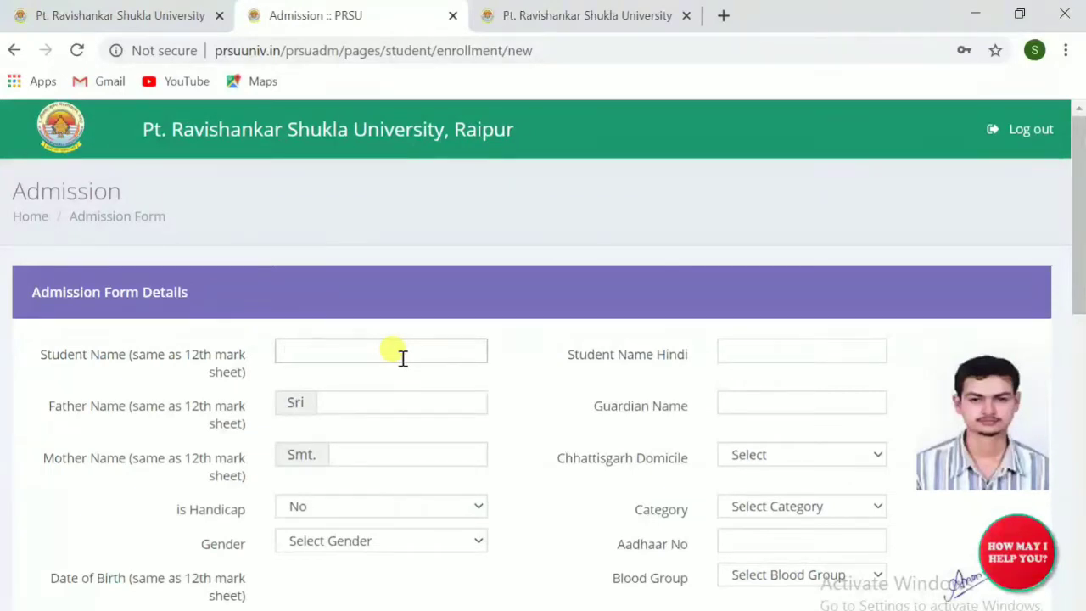
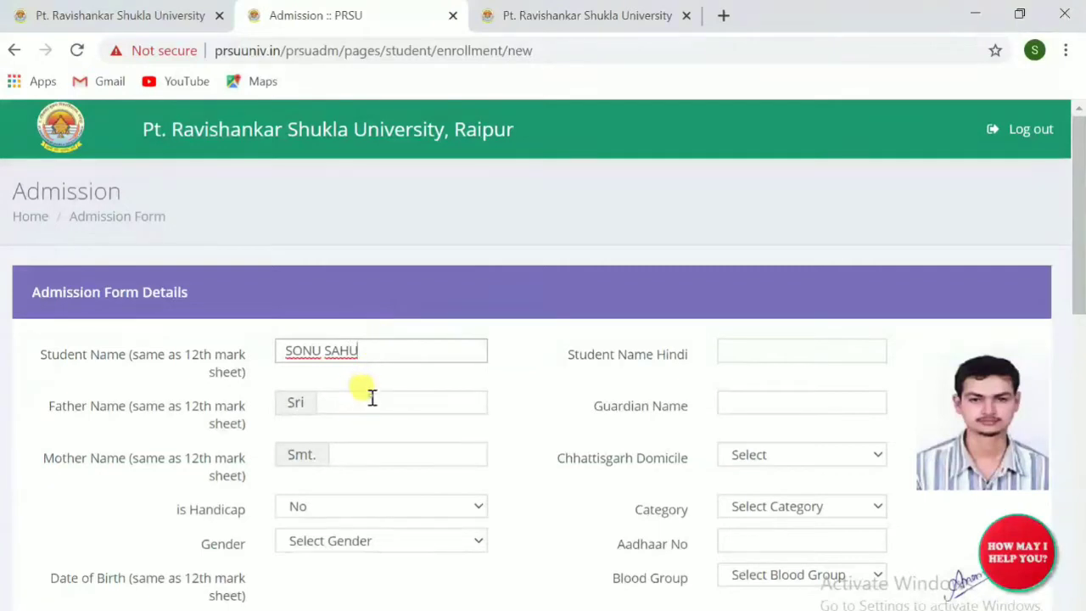
Step: Enter the father's name in Father Name and focus the empty Mother Name field
left_click(384, 400)
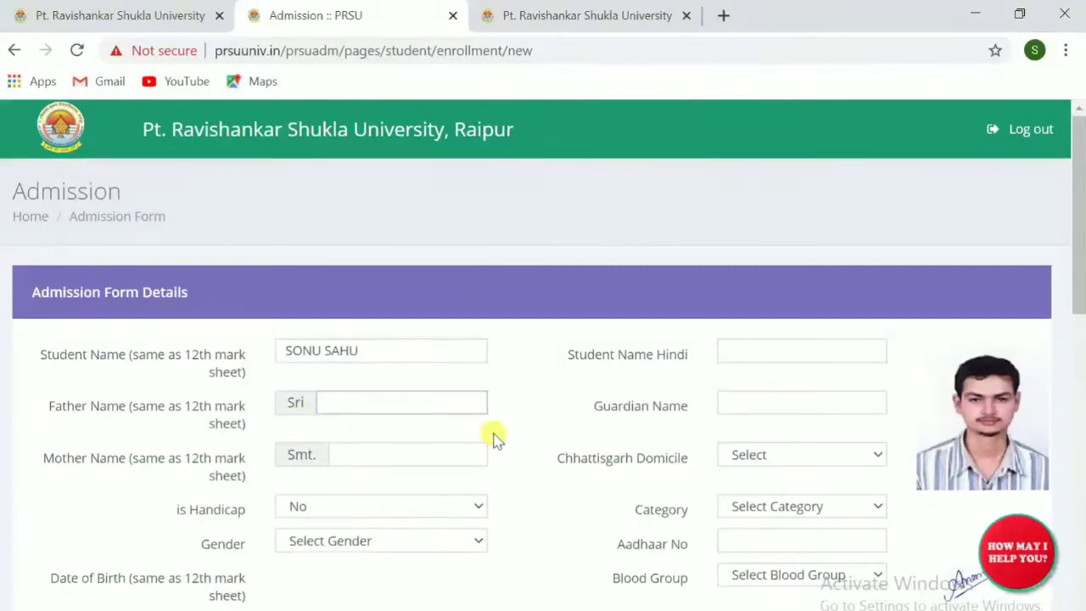
left_click_drag(82, 406, 158, 414)
left_click(332, 404)
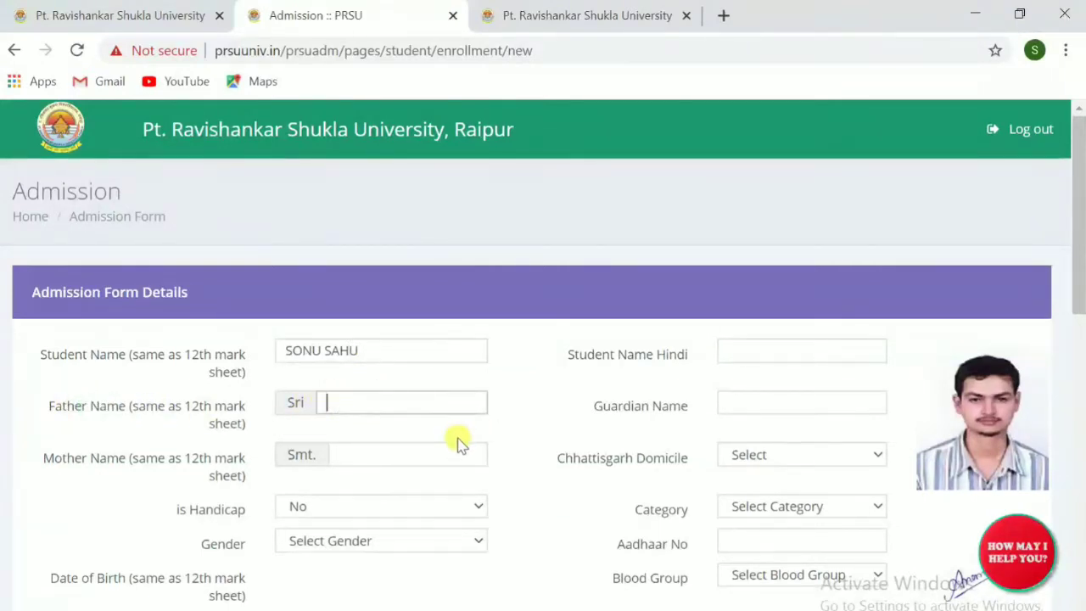
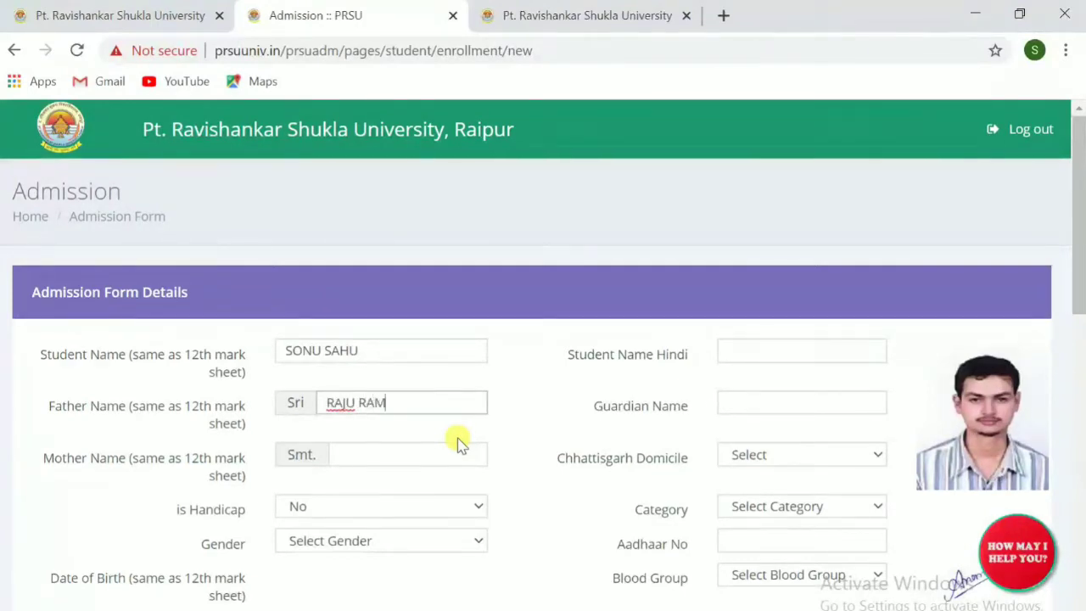
left_click(400, 454)
left_click_drag(43, 459, 107, 458)
left_click(351, 455)
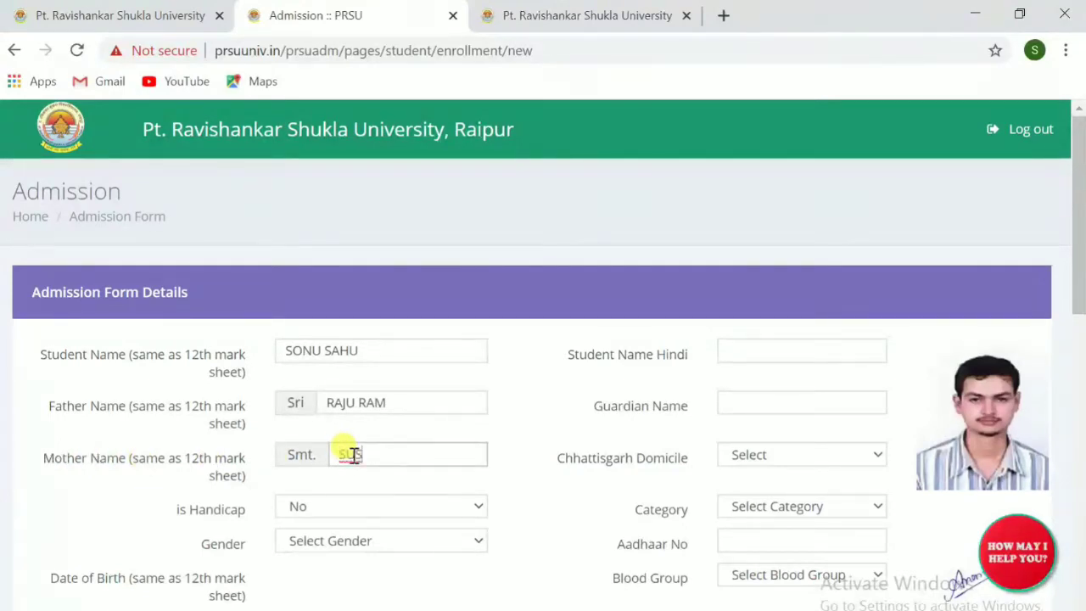
Step: Complete the mother's name in the Mother Name field
scroll(353, 455, "down", 2)
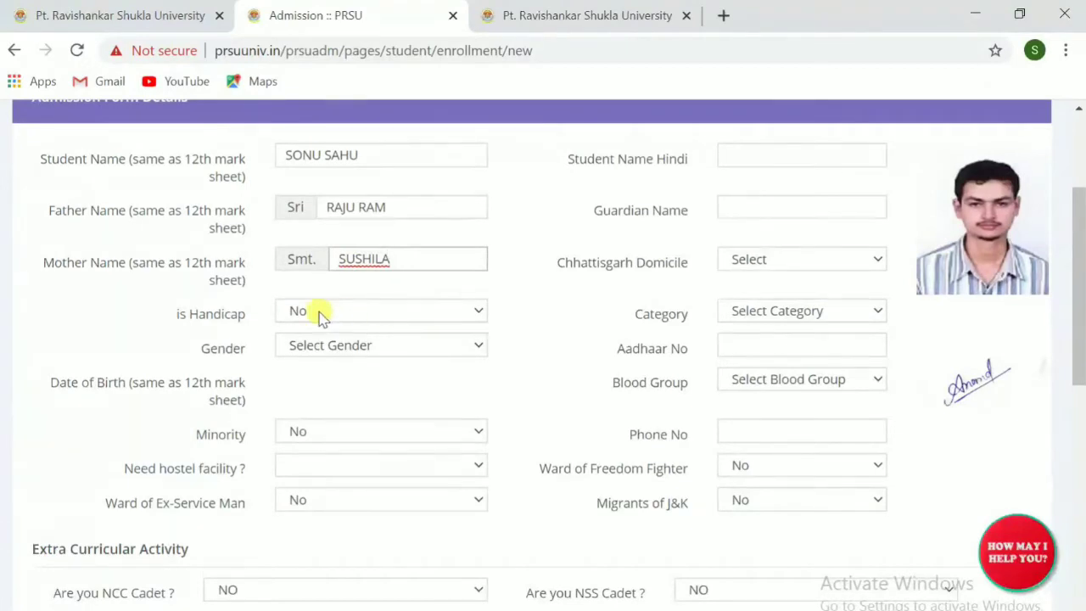
scroll(383, 168, "up", 2)
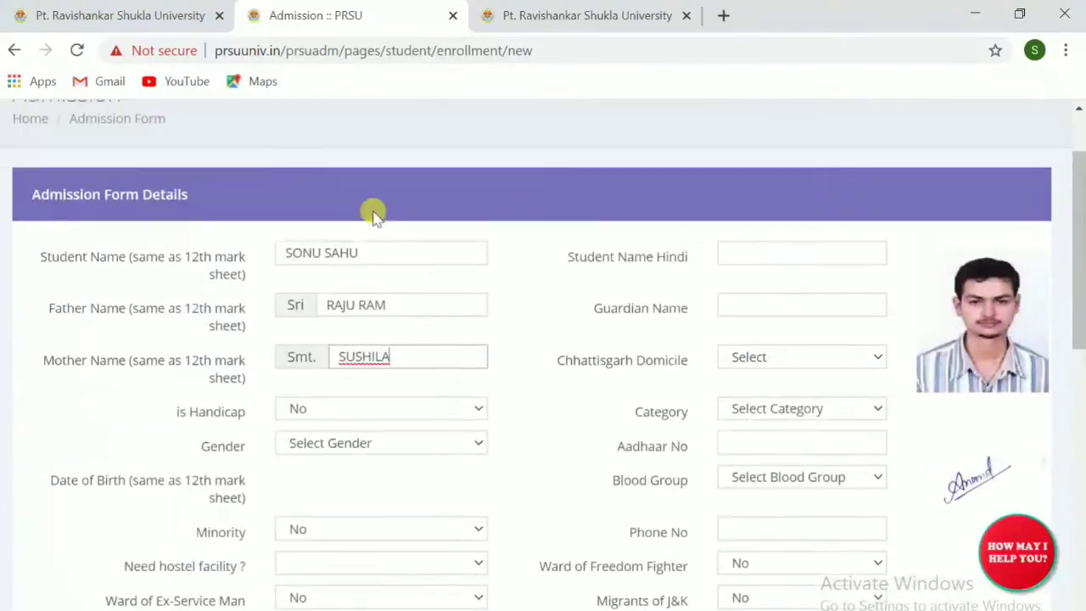
left_click(373, 252)
left_click(414, 305)
left_click(429, 355)
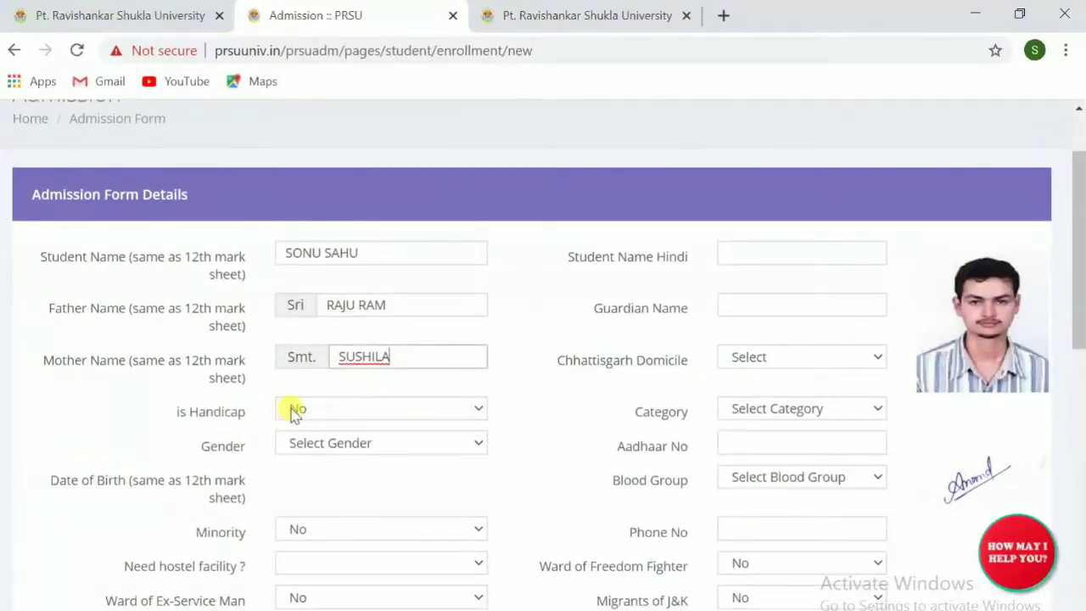
Step: Set Handicap to No, Gender to Male and hostel facility to NO
left_click(371, 416)
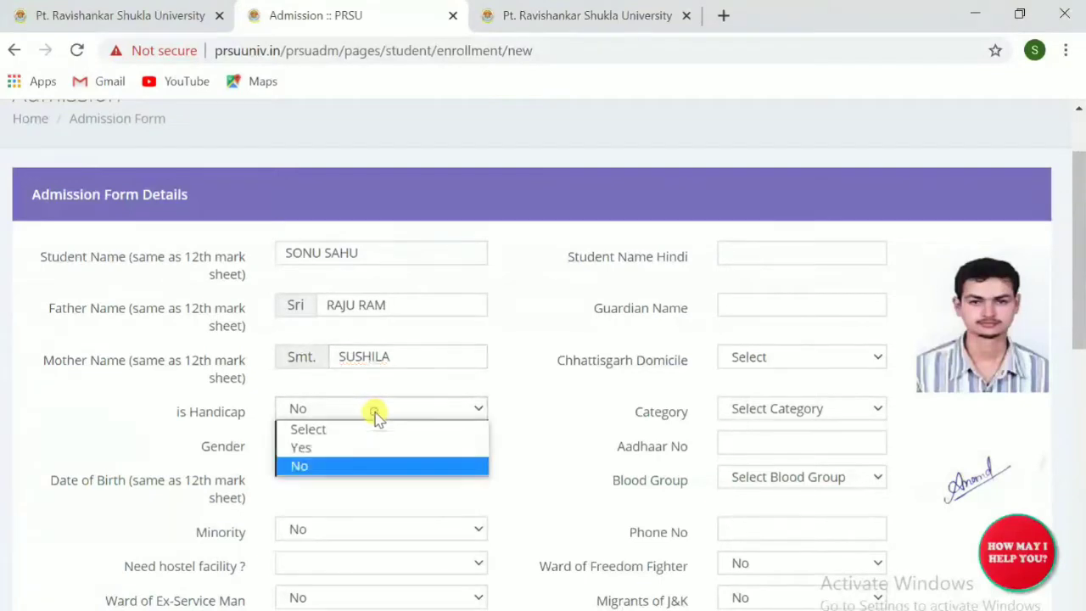
left_click(348, 465)
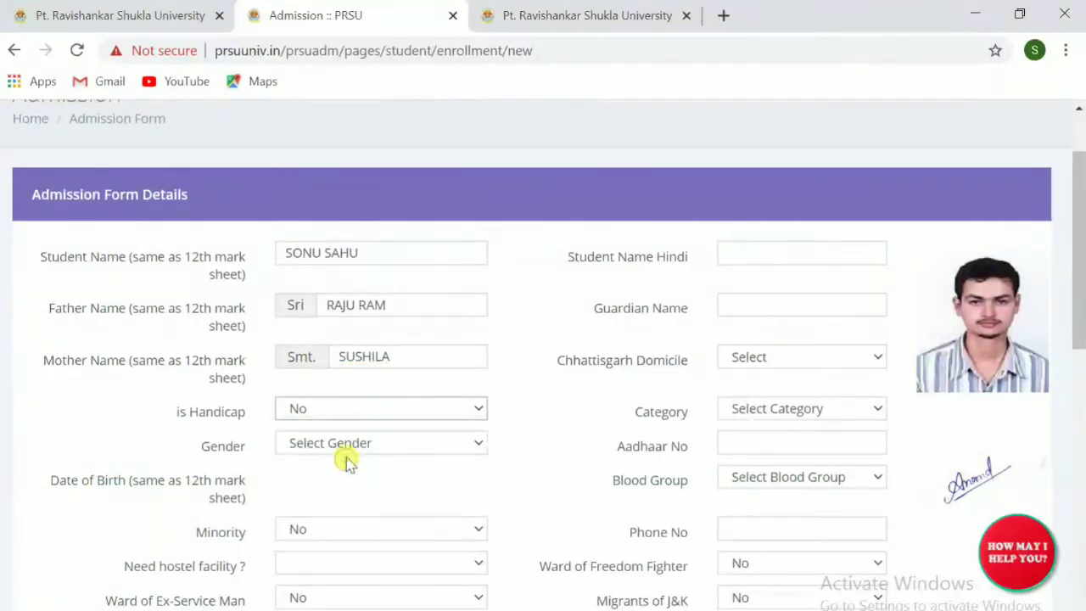
left_click(379, 445)
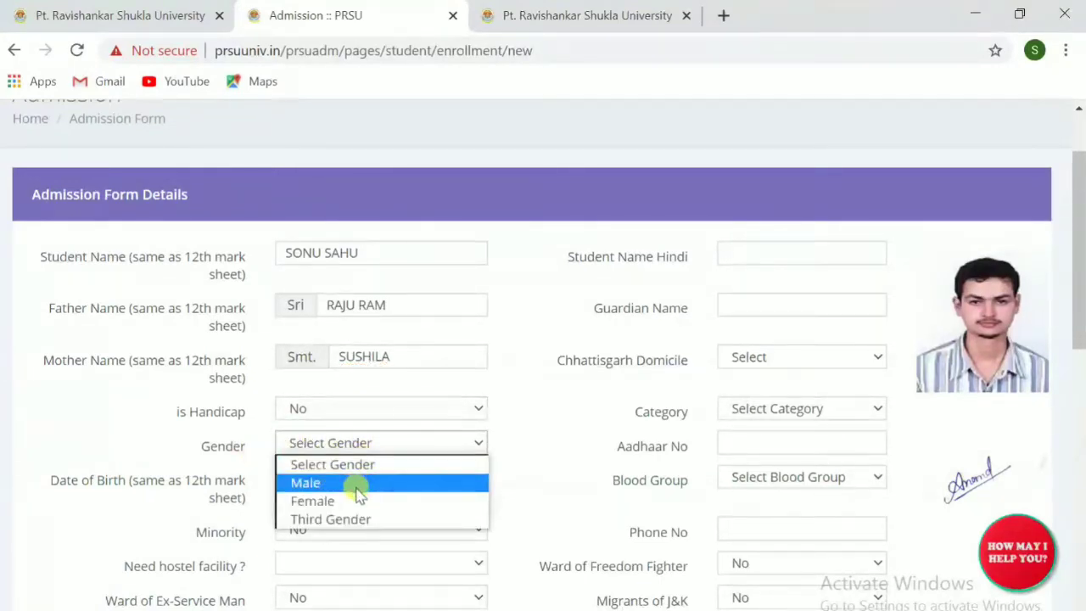
left_click(357, 485)
scroll(317, 476, "down", 3)
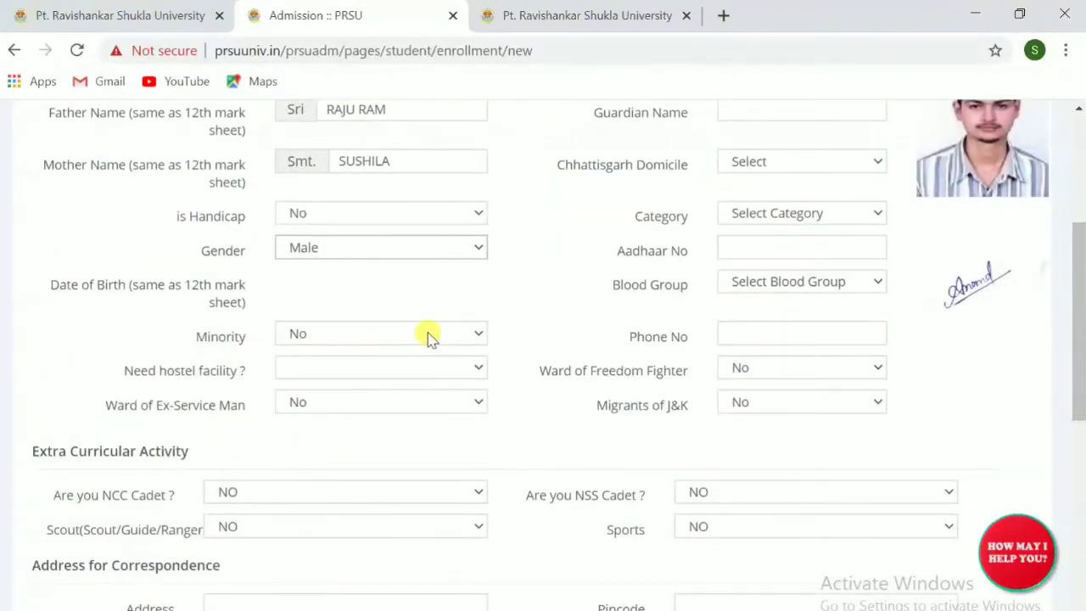
left_click(322, 370)
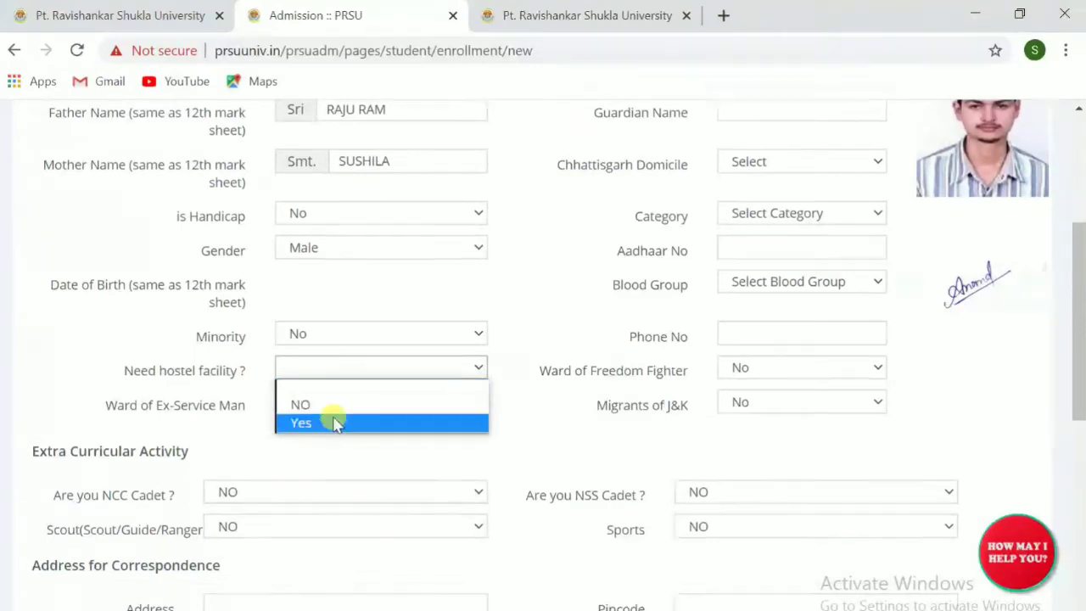
left_click(337, 406)
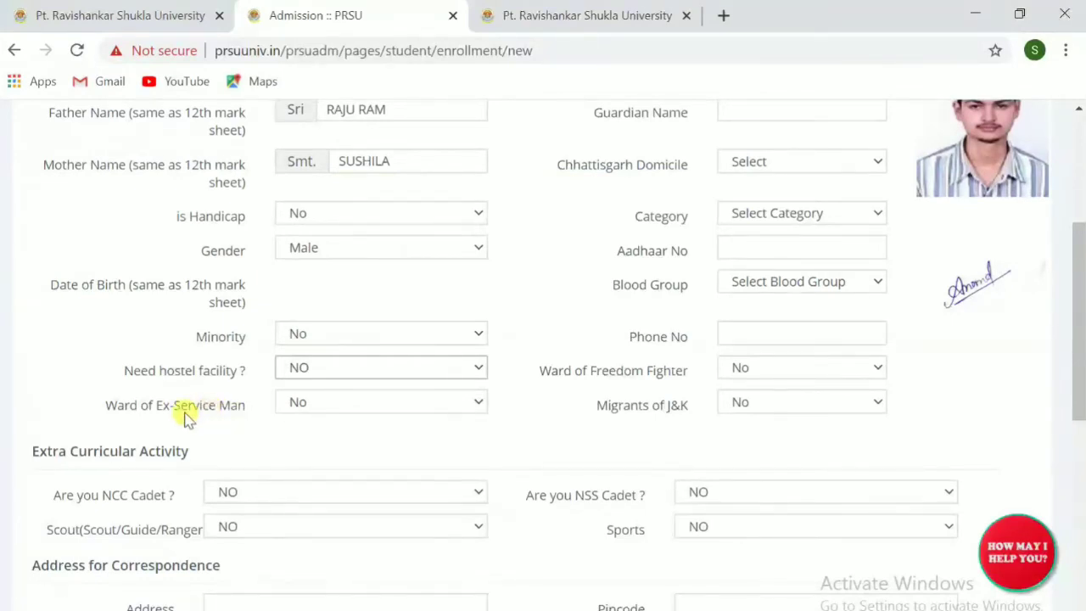
Step: Check the other open tabs, then open a new Google browser tab
scroll(390, 416, "up", 3)
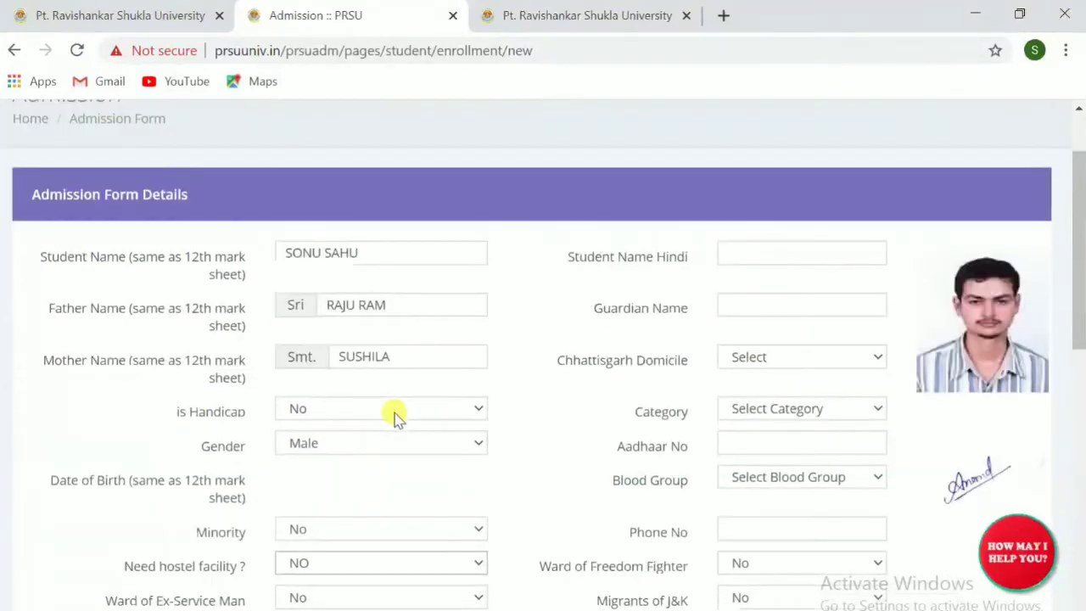
scroll(649, 251, "down", 1)
scroll(658, 237, "up", 1)
left_click(750, 260)
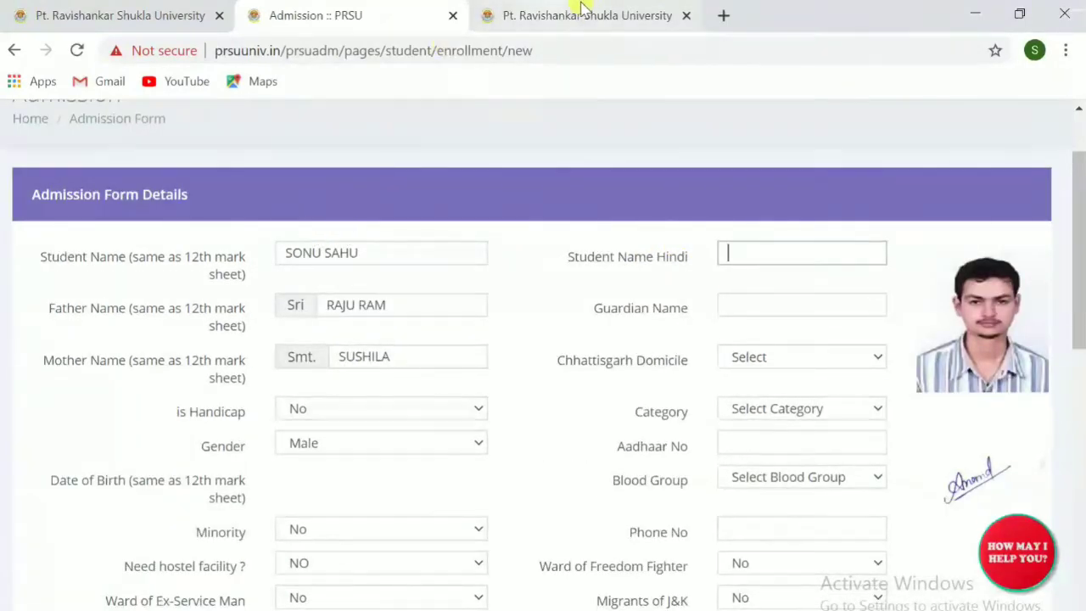
left_click(551, 15)
left_click(369, 9)
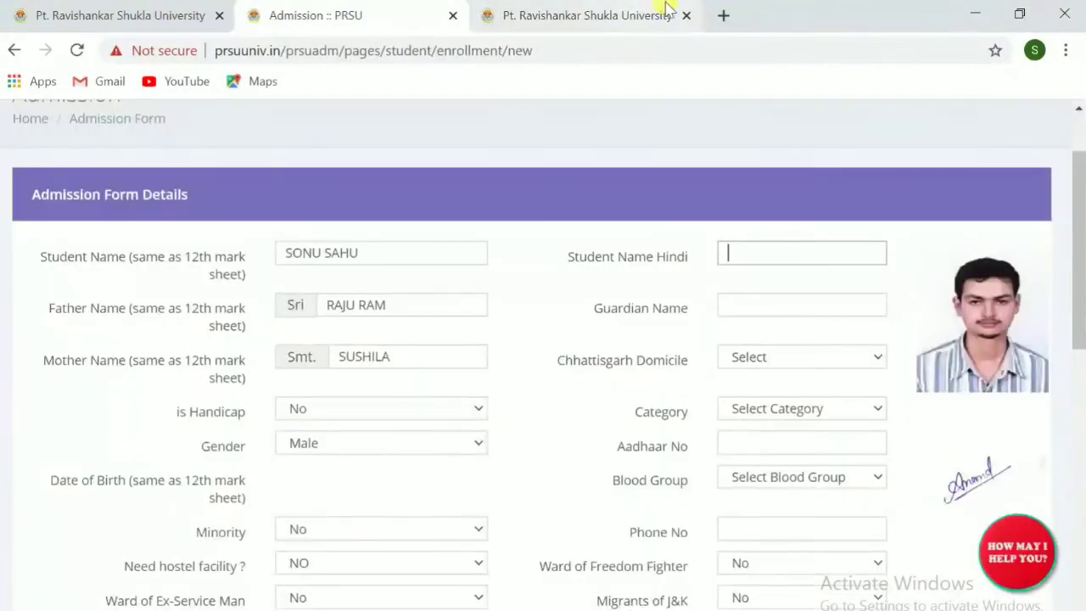
left_click(722, 15)
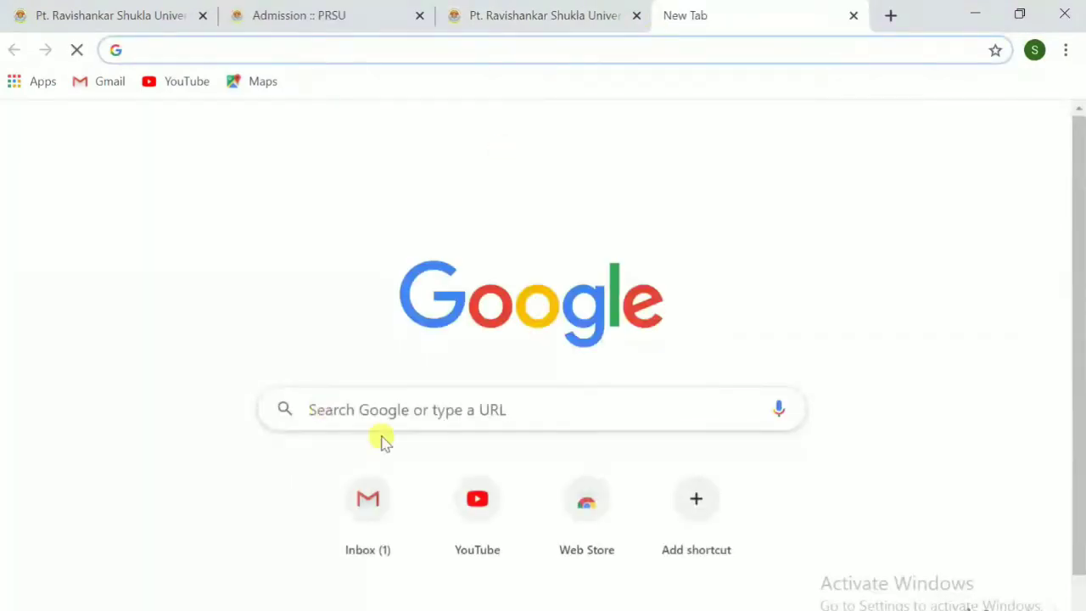
Step: Search Google for 'translate' to bring up Google Translate
left_click(404, 413)
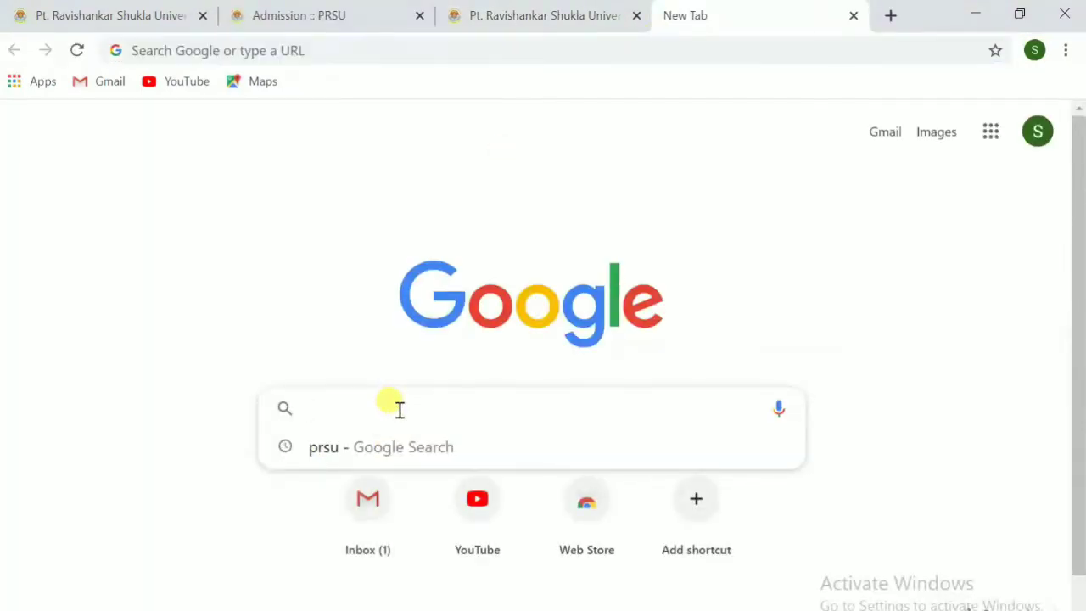
type("t")
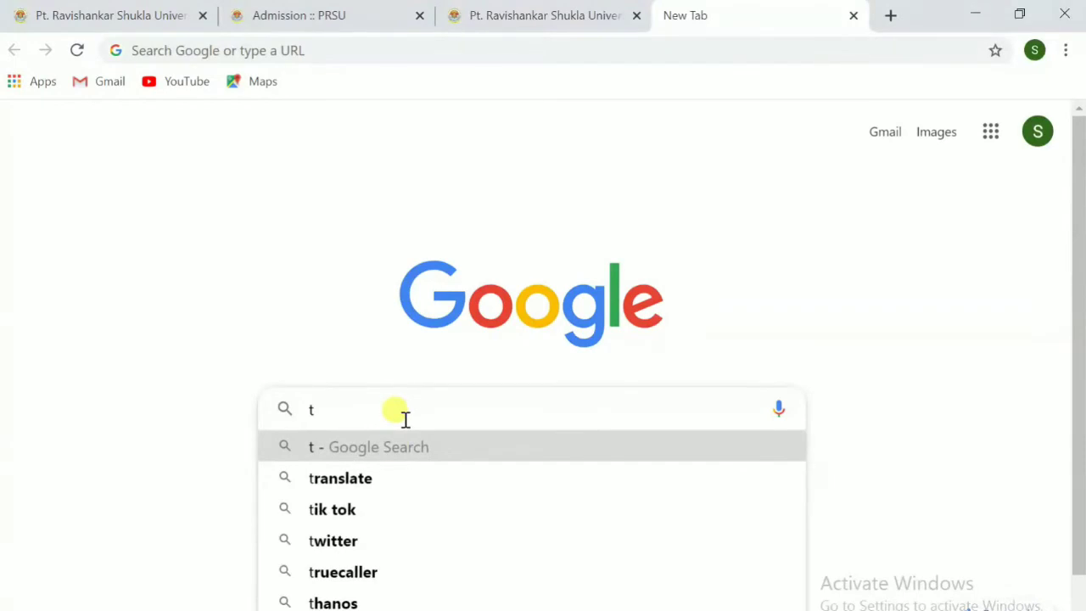
left_click(402, 488)
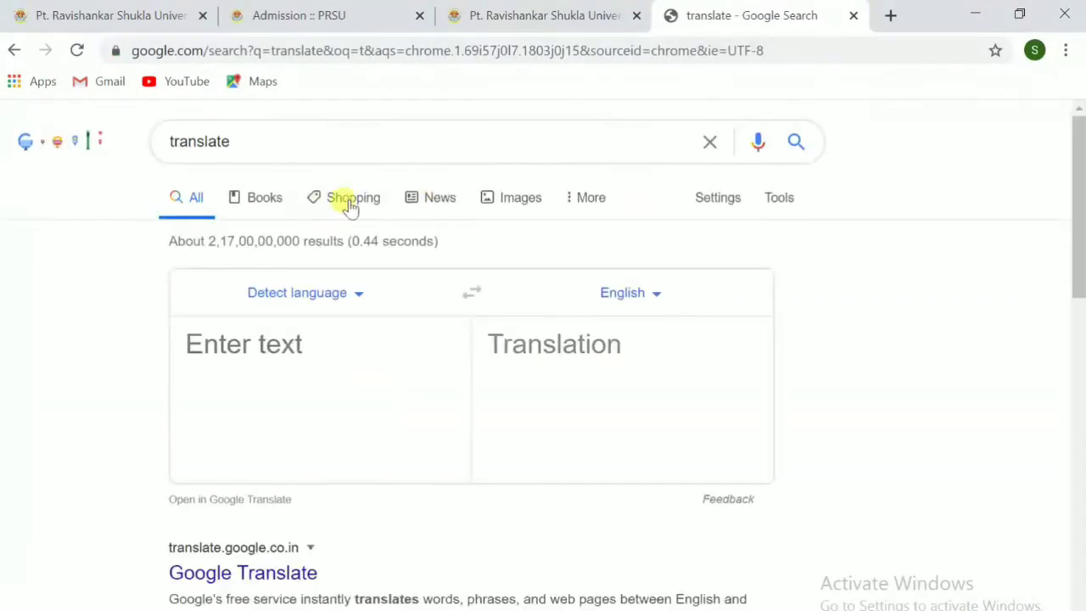
Step: Type the student's name into the translator, then clear it after a wrong source-language pick
left_click(318, 293)
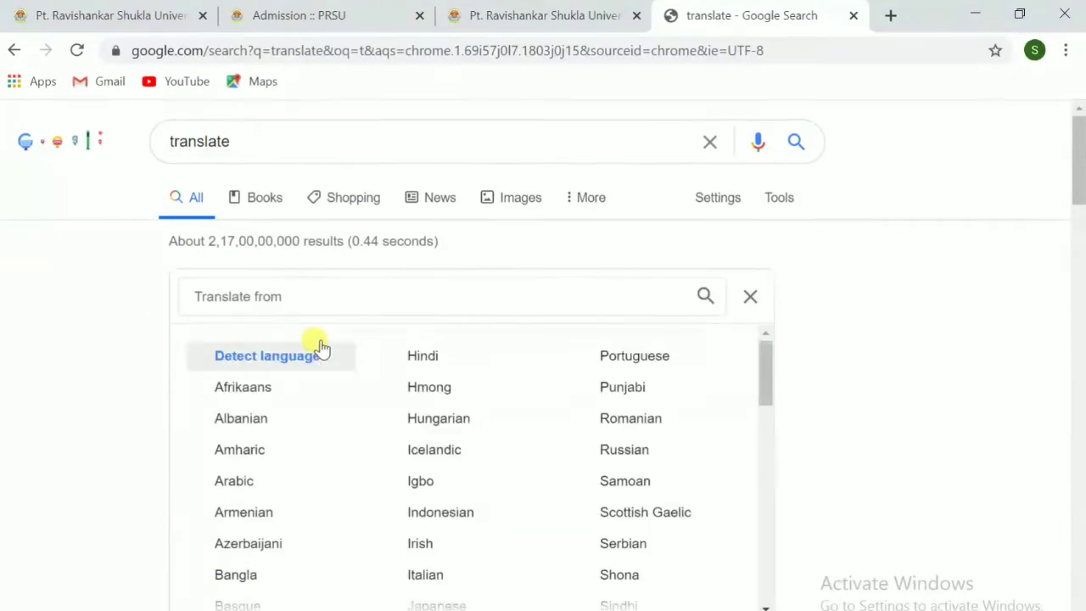
left_click(422, 358)
left_click(287, 331)
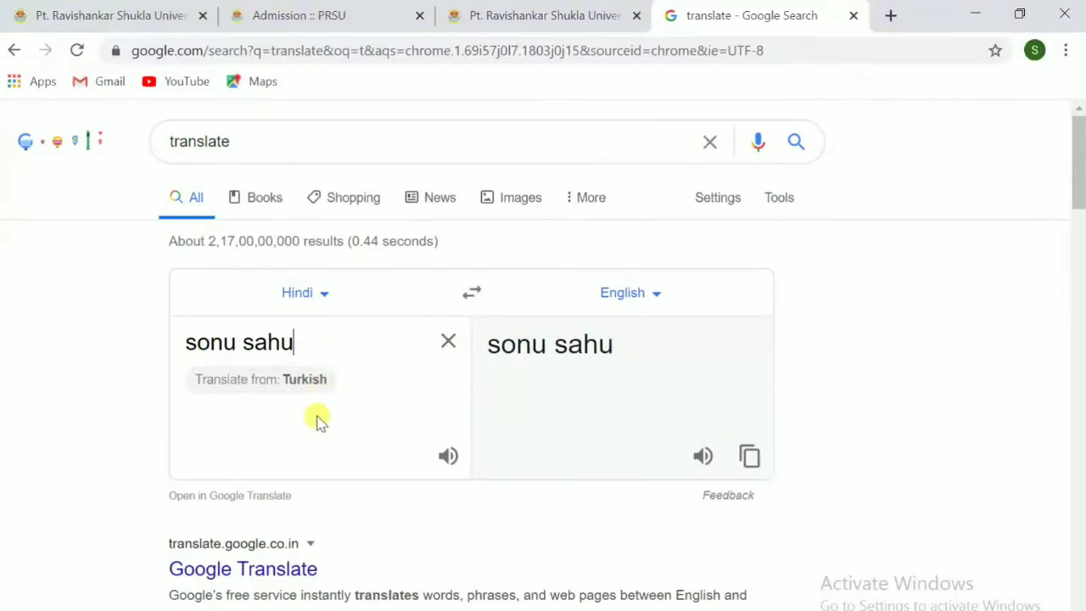
left_click(375, 407)
left_click(313, 380)
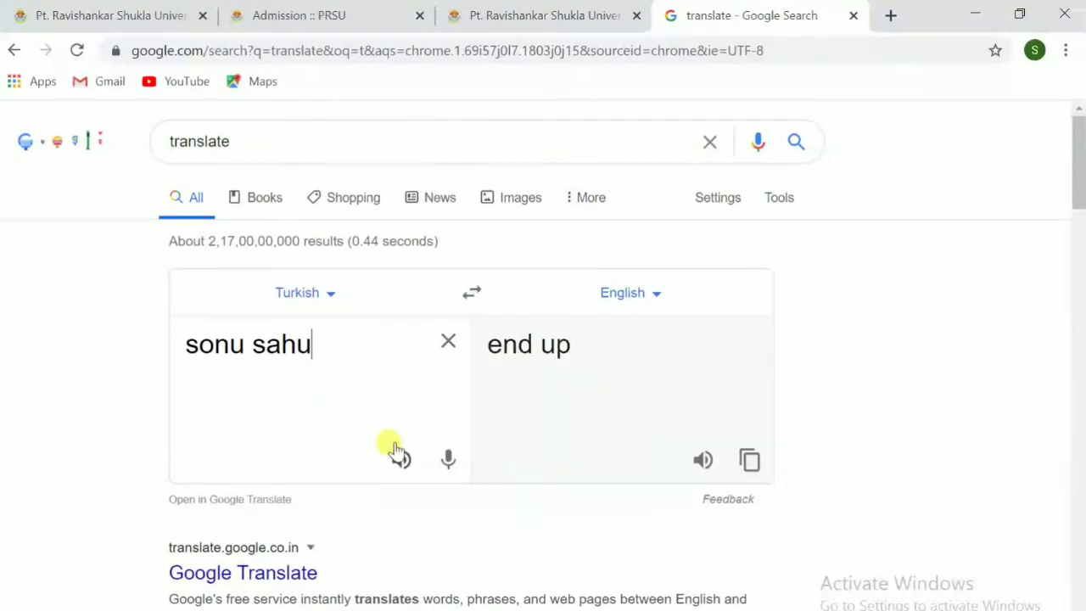
left_click_drag(351, 351, 145, 359)
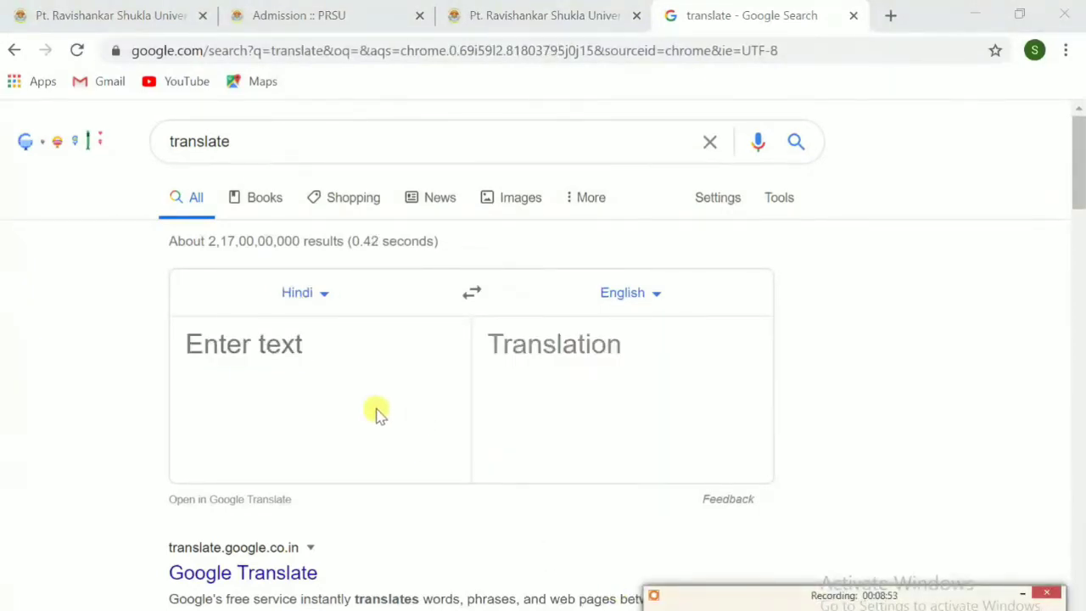
Step: Translate the student's name from English to Hindi and select the Hindi result
left_click(349, 338)
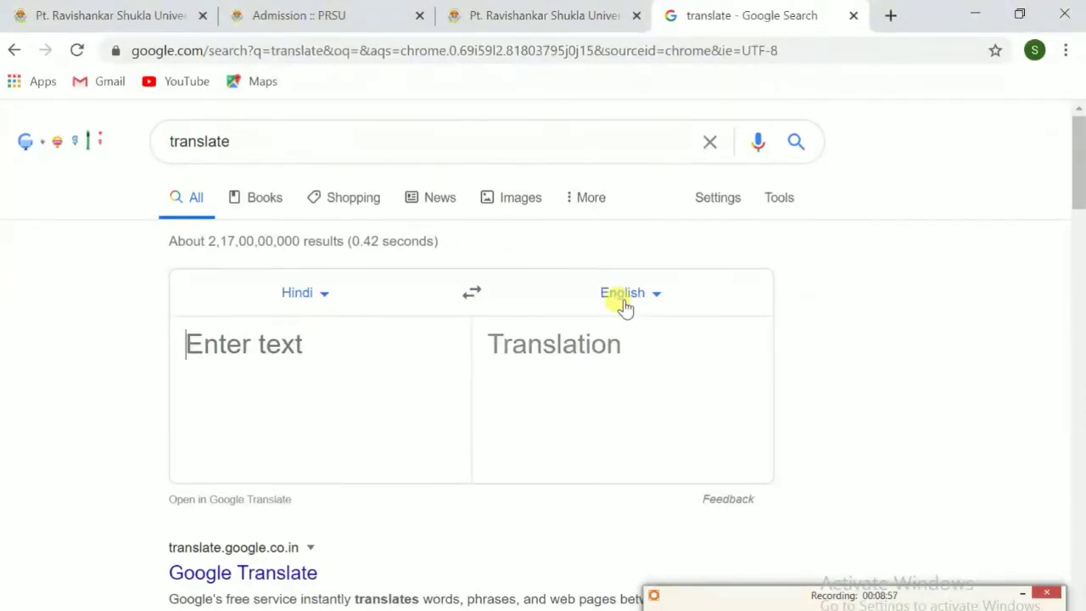
left_click(473, 294)
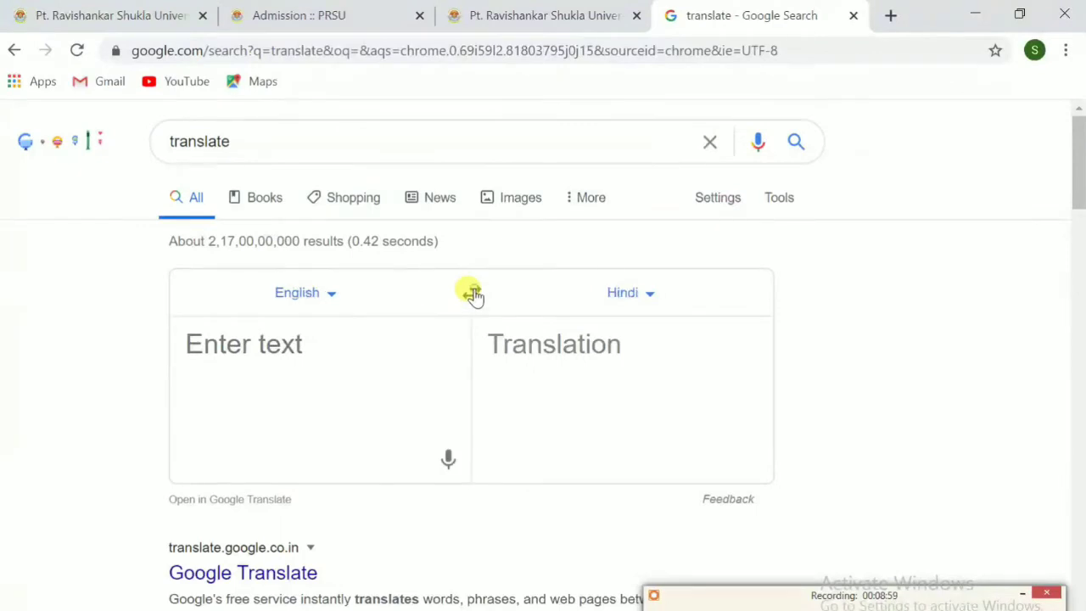
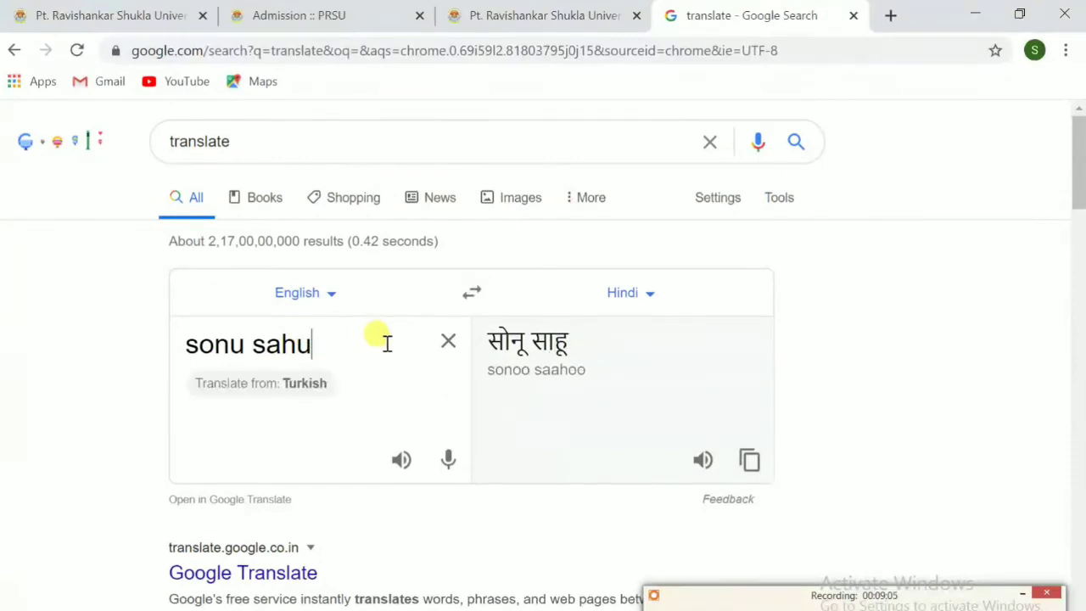
left_click_drag(584, 344, 489, 348)
key("ctrl+c")
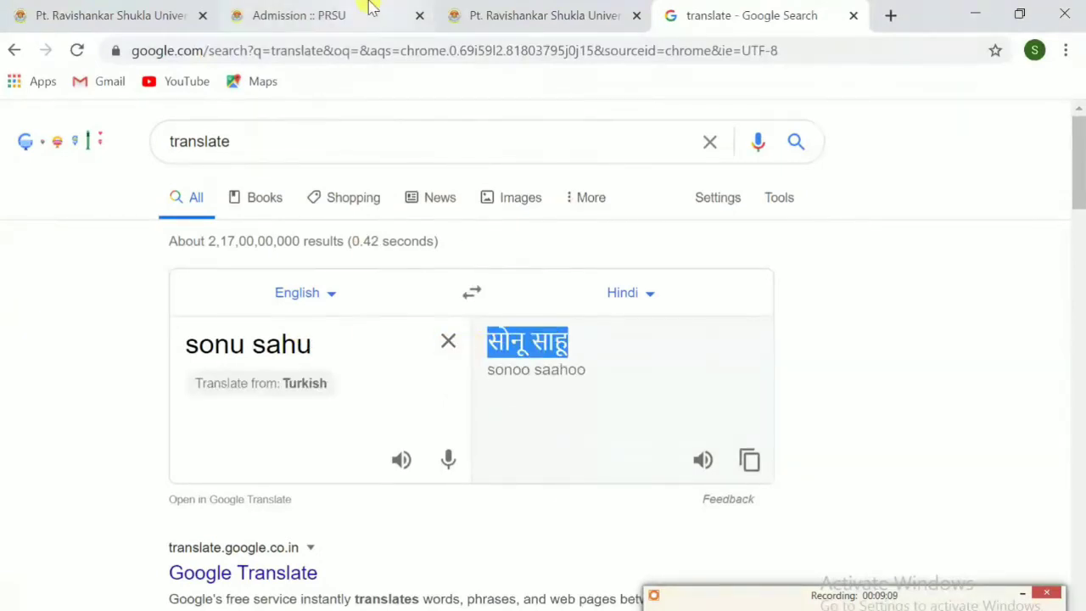
left_click(368, 12)
Step: Paste the Hindi name into the Student Name Hindi field
left_click(726, 245)
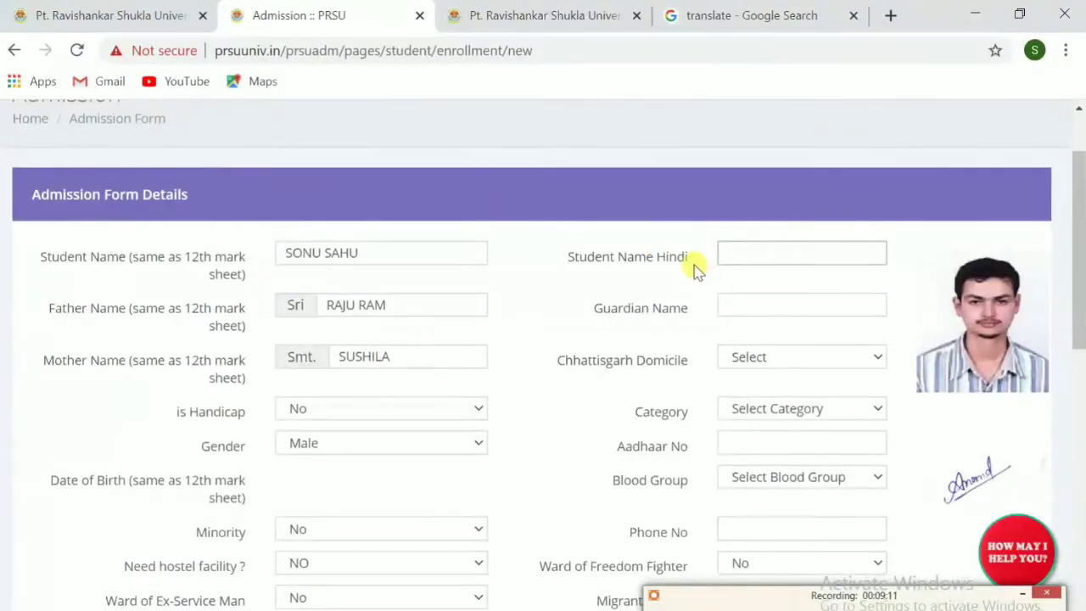
key("ctrl+v")
scroll(646, 377, "down", 1)
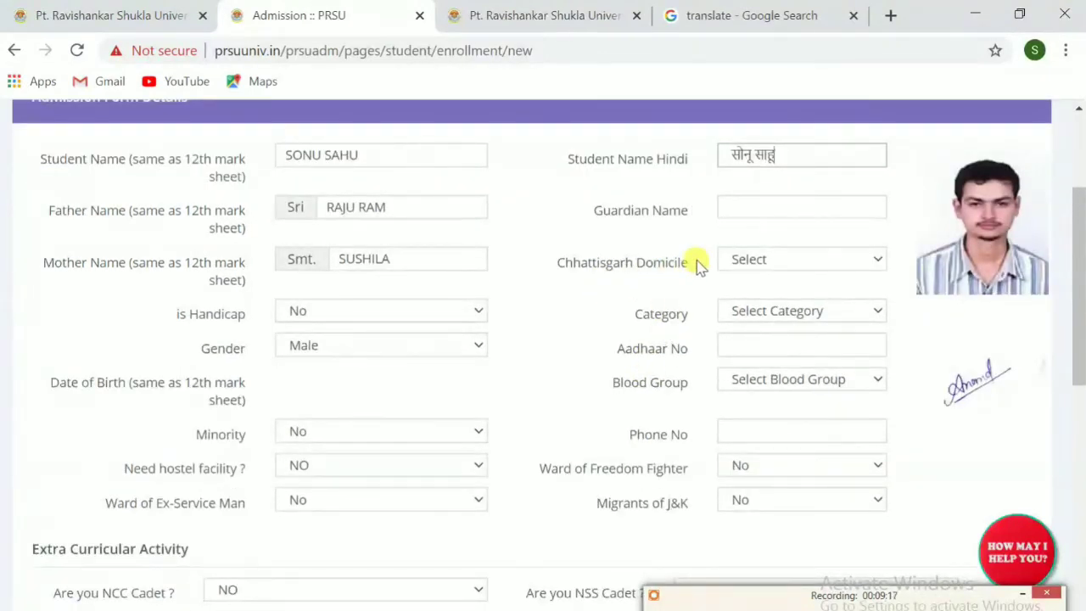
Step: Set Chhattisgarh Domicile to NO, Category to OBC, and enter the Aadhaar number
left_click(755, 268)
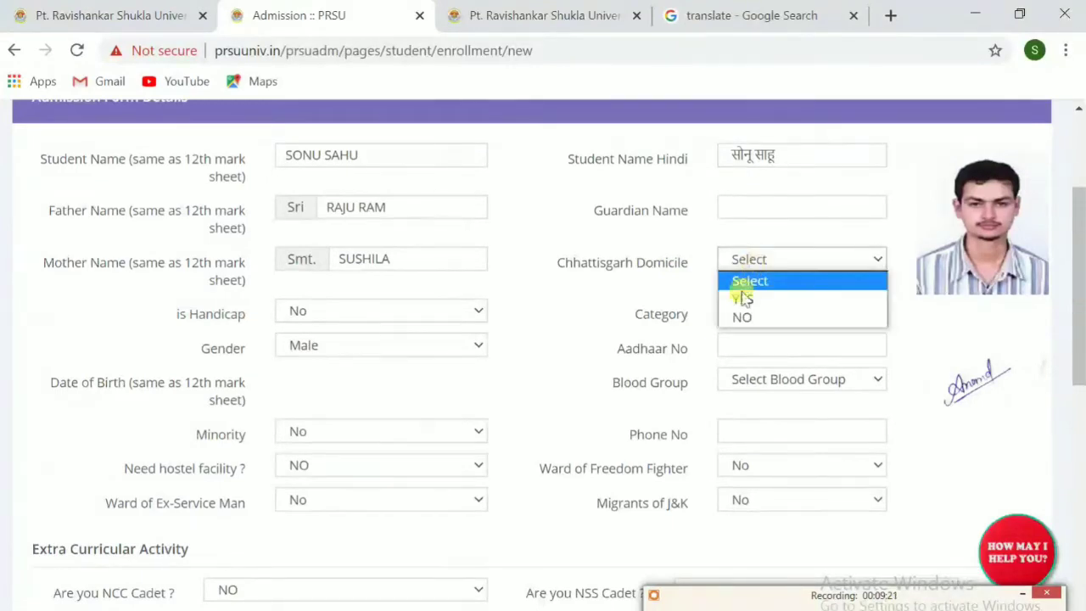
left_click(743, 315)
left_click(776, 312)
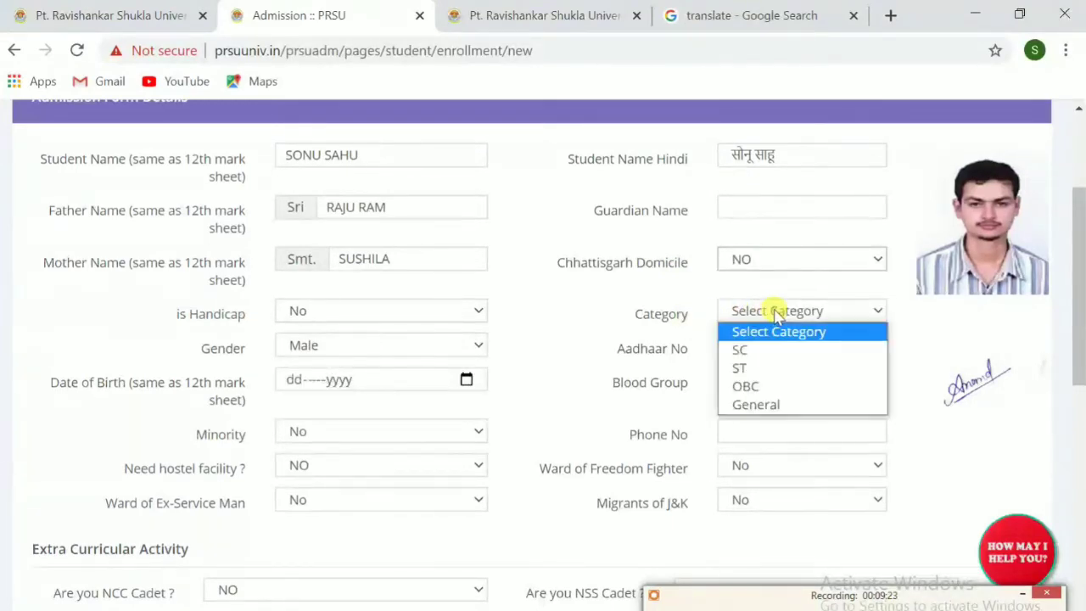
left_click(758, 388)
left_click(763, 343)
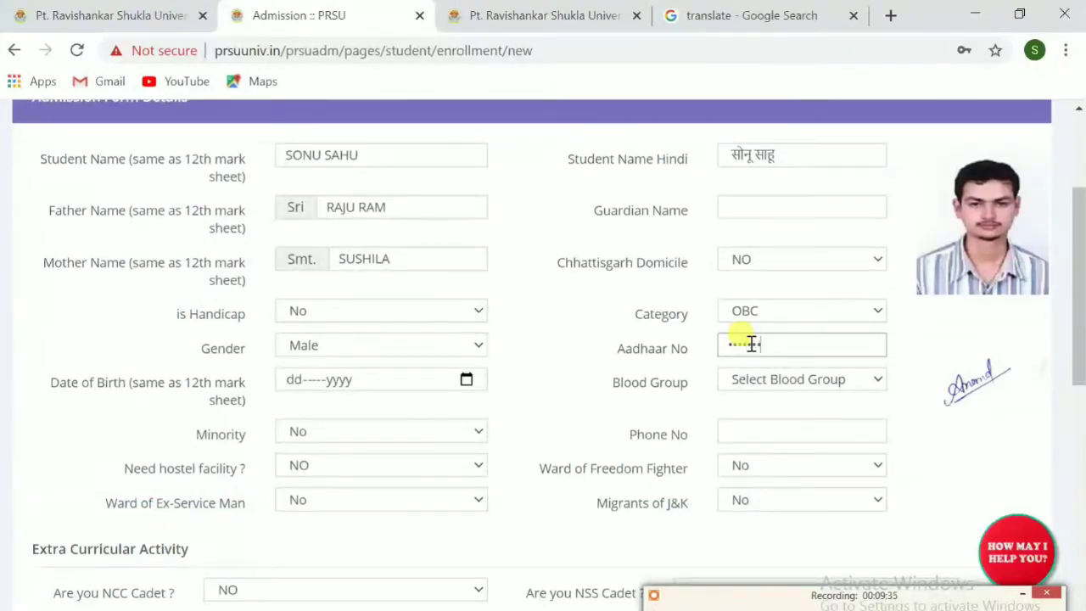
left_click(816, 381)
left_click(711, 158)
Step: Set Blood Group to O-, keeping Ward of Freedom Fighter and Migrants of J&K as No
left_click(798, 379)
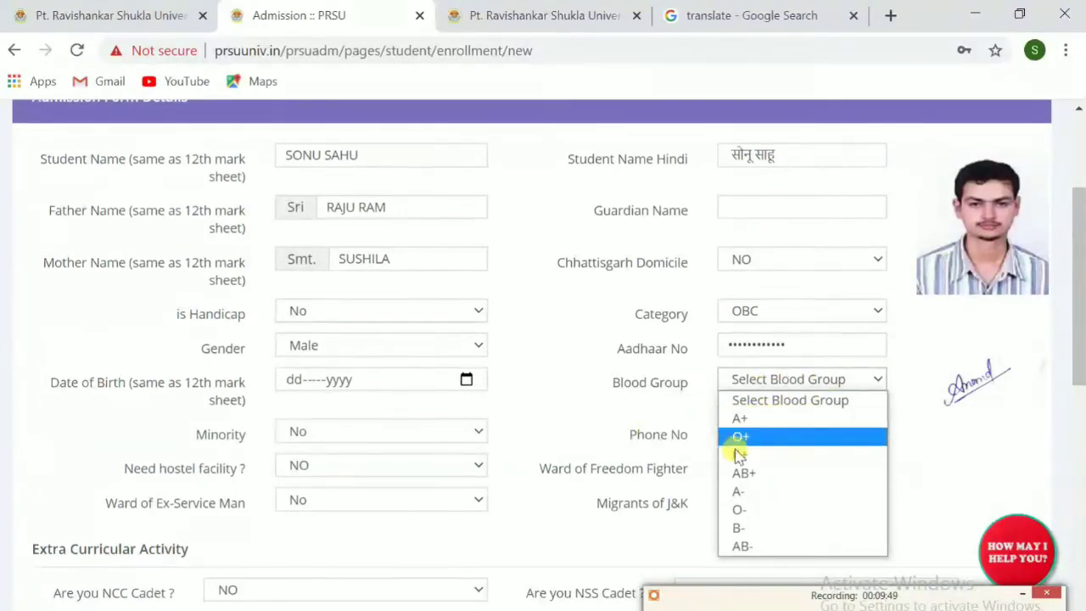
left_click(761, 509)
scroll(729, 382, "down", 1)
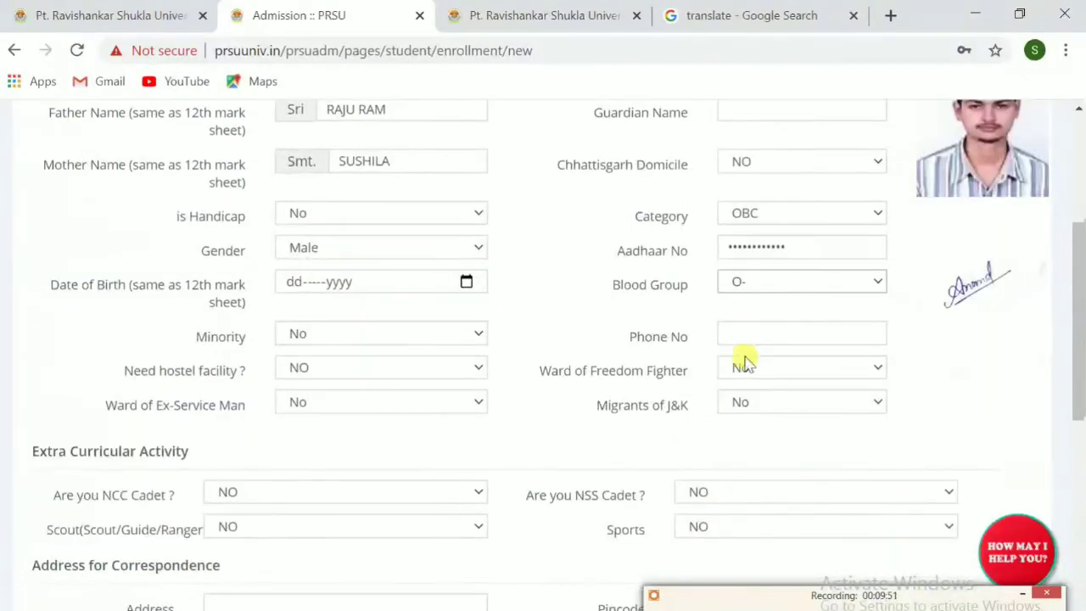
left_click(775, 326)
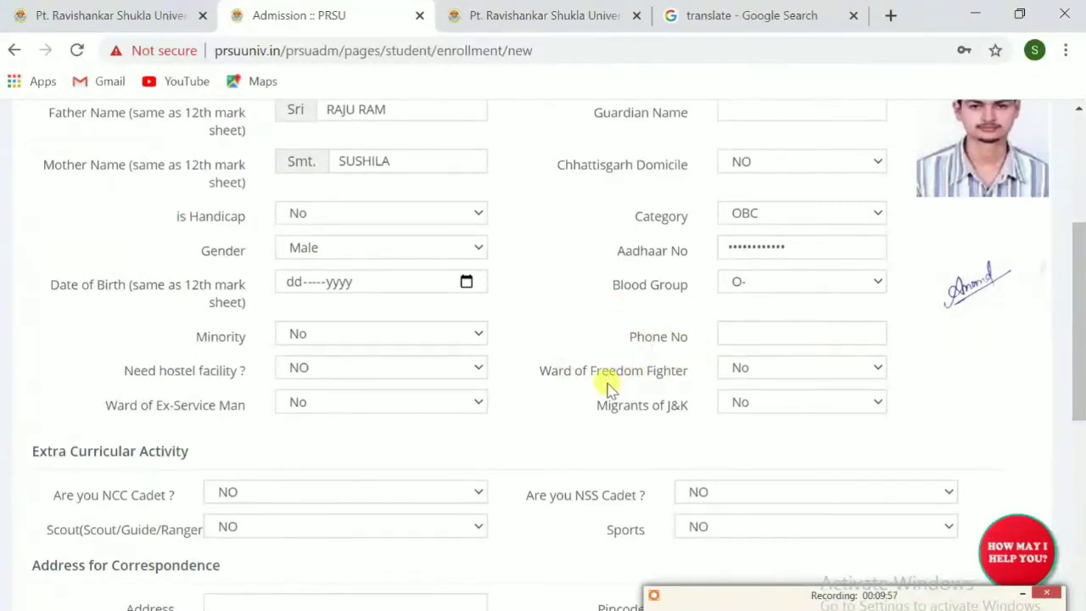
left_click(740, 367)
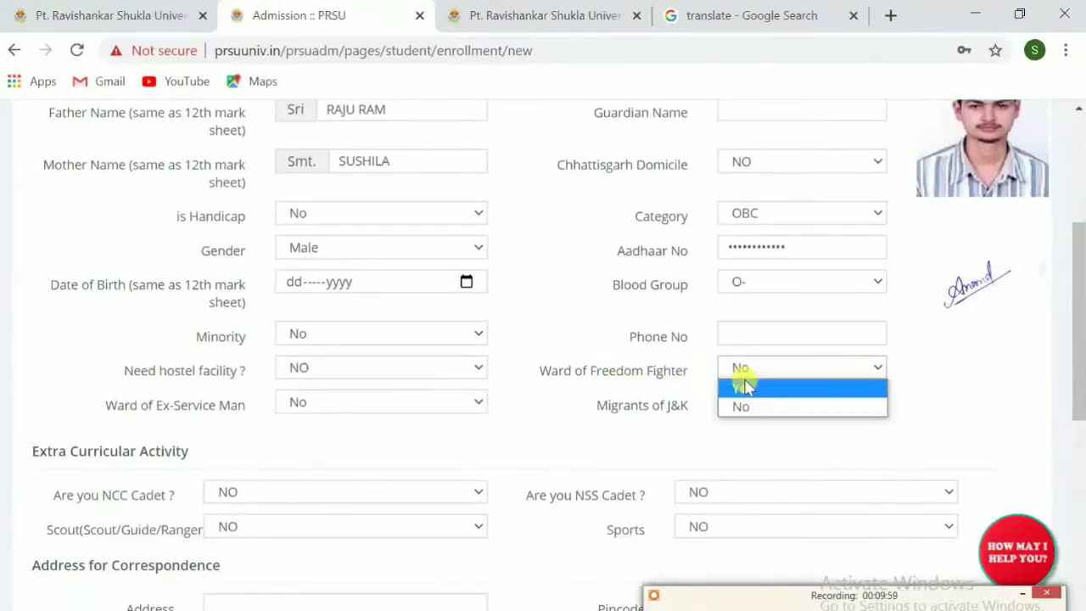
left_click(739, 404)
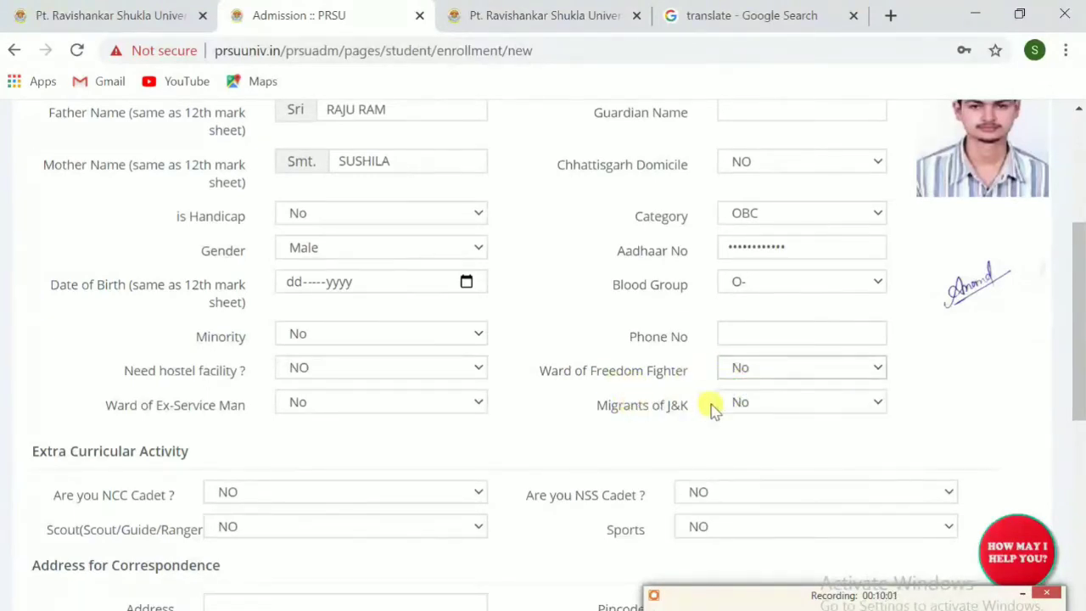
left_click(740, 404)
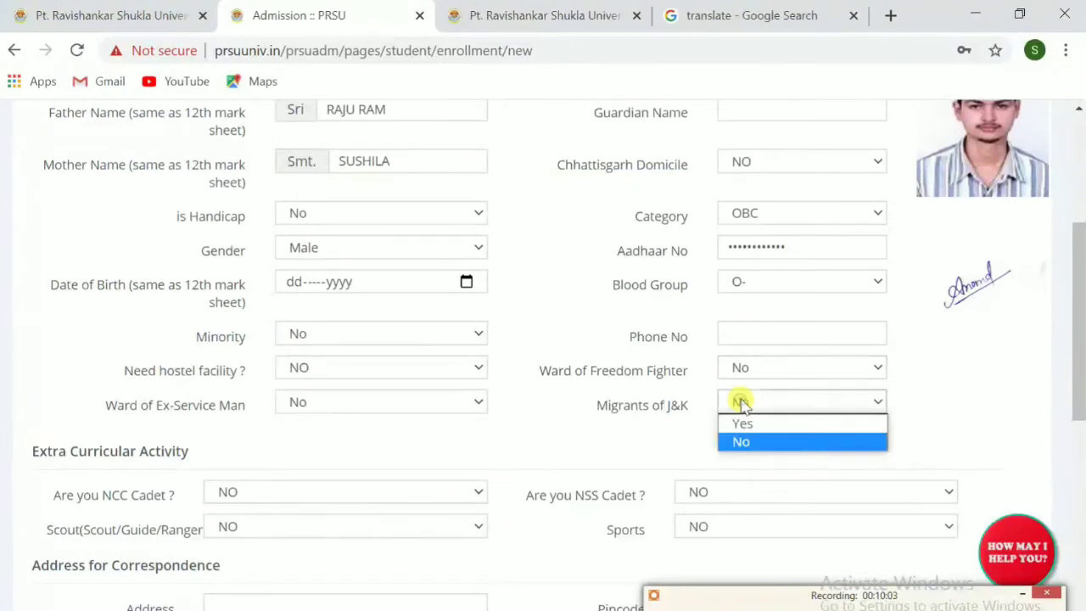
left_click(740, 441)
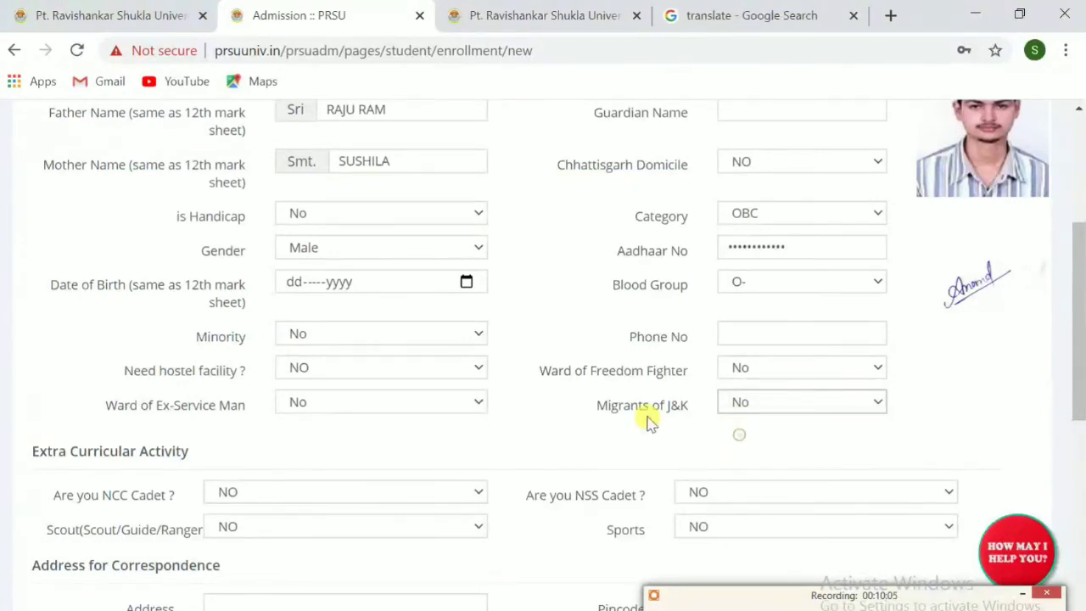
scroll(575, 414, "down", 2)
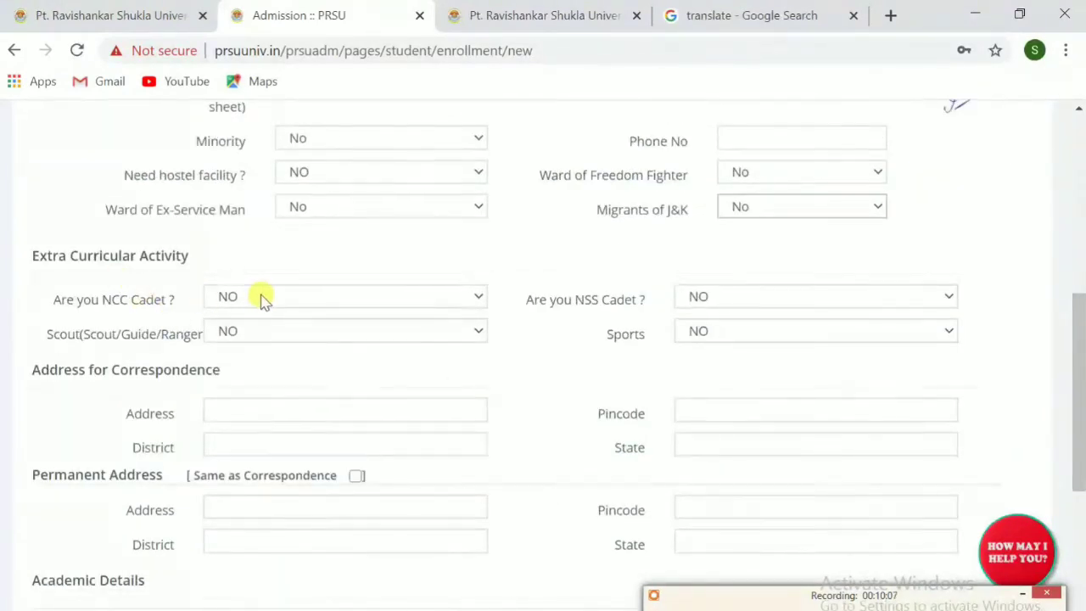
Step: Enter the correspondence address and pincode so District and State auto-fill
left_click_drag(226, 254, 48, 262)
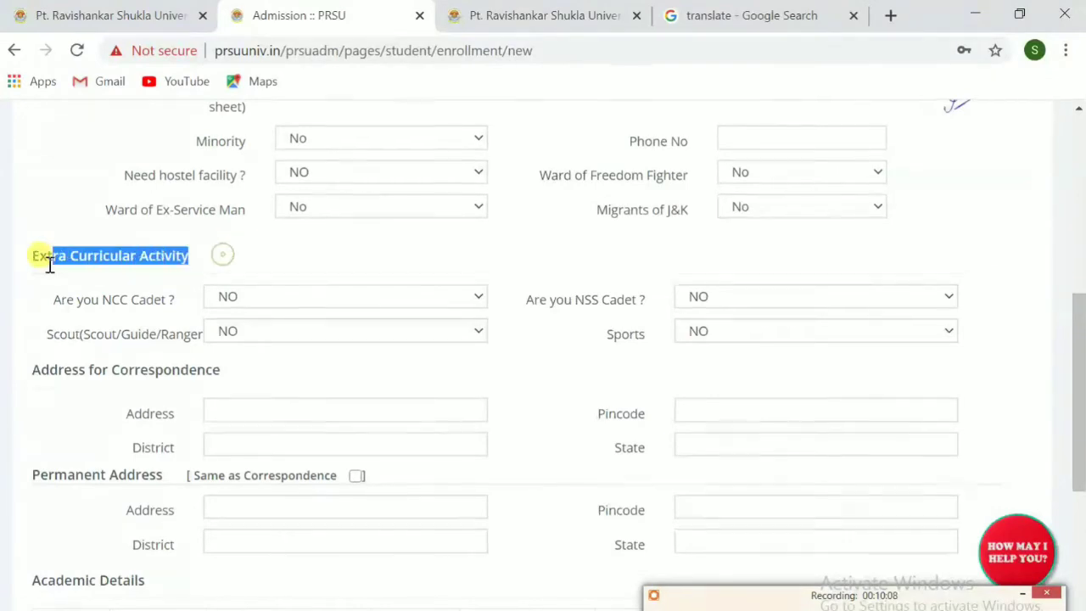
left_click(344, 252)
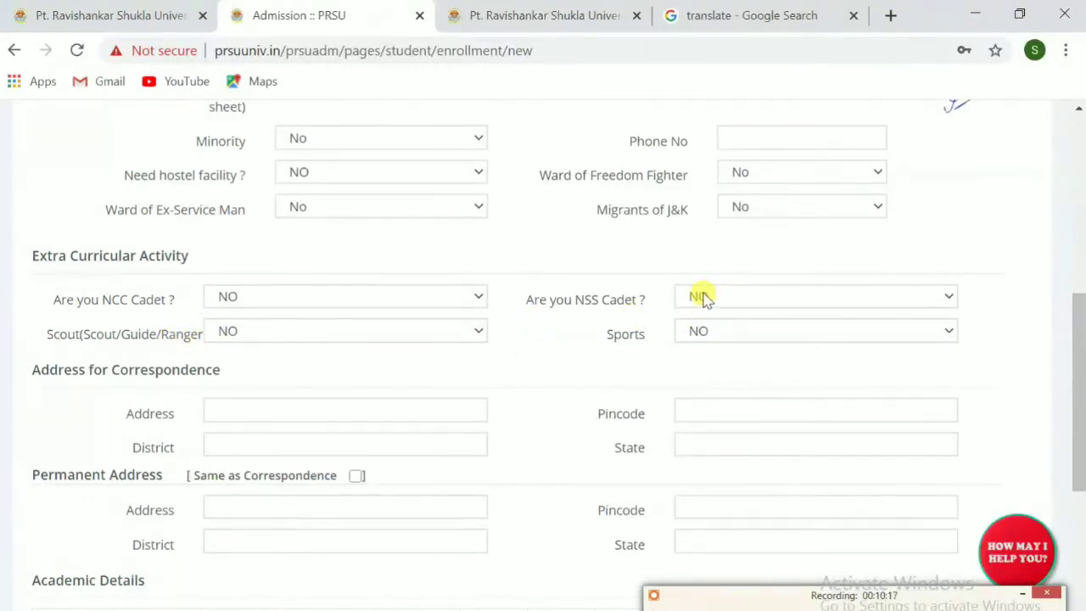
scroll(252, 335, "down", 1)
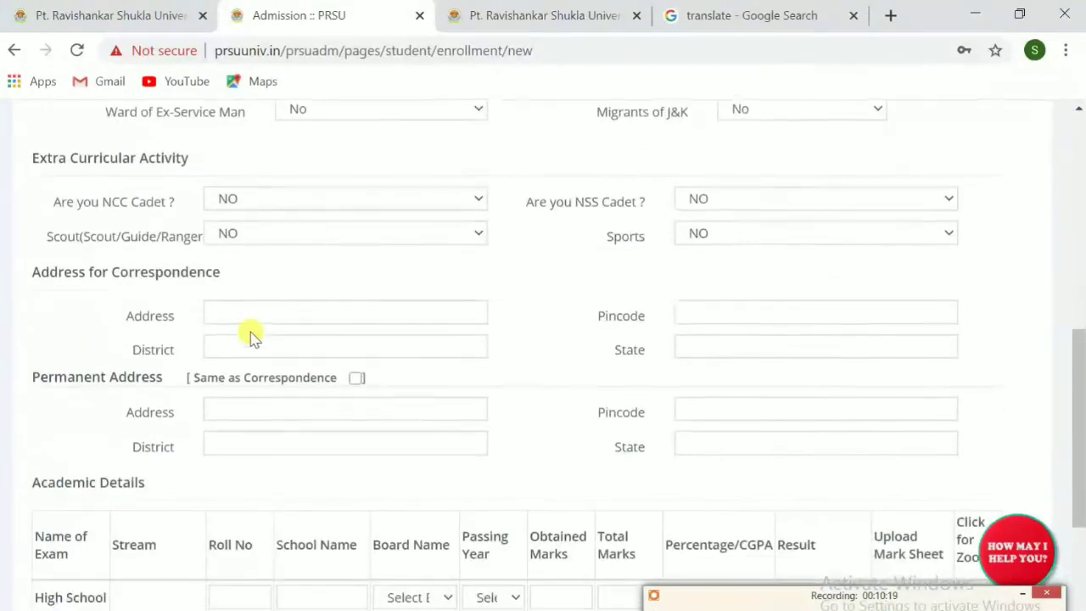
left_click(229, 314)
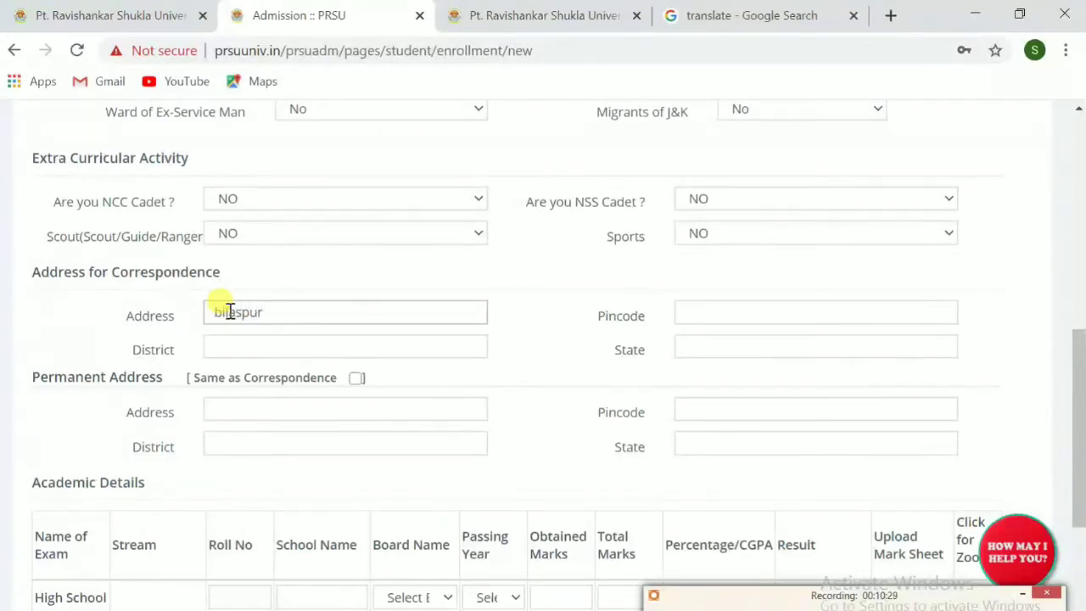
left_click(772, 313)
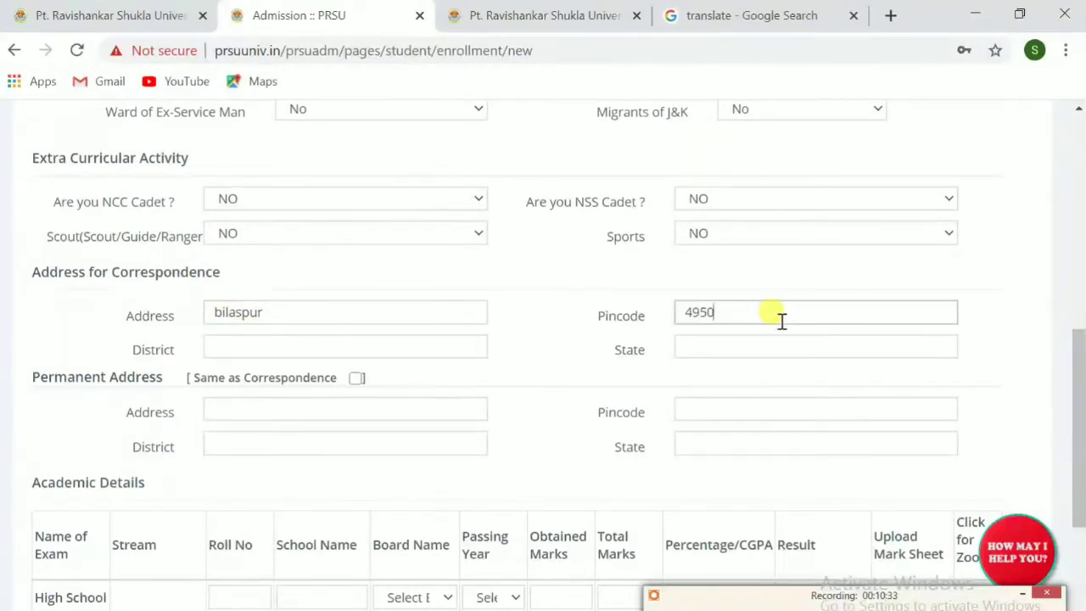
left_click(235, 346)
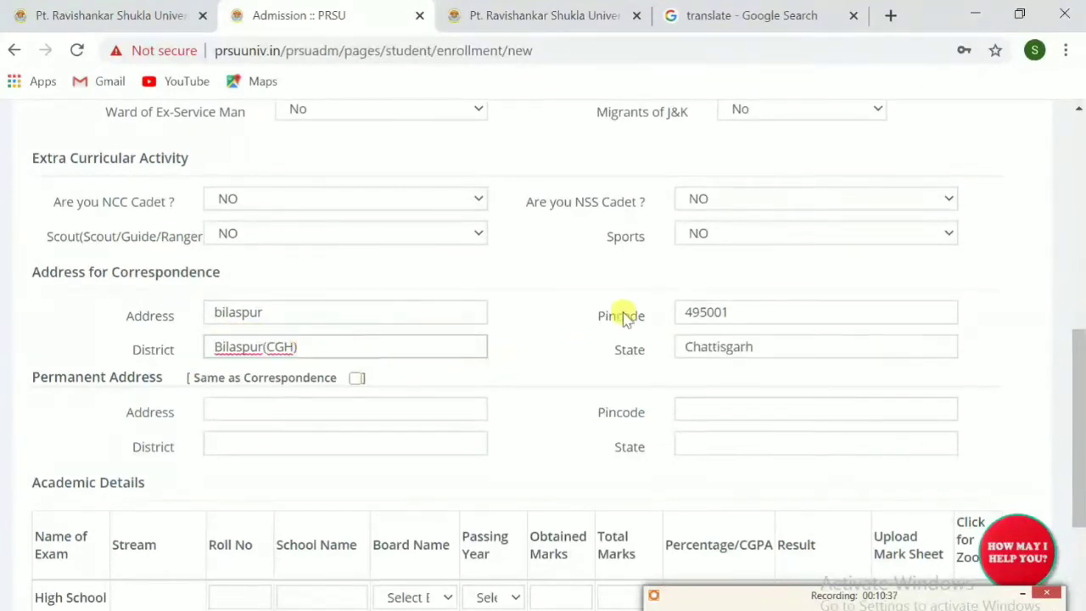
left_click(740, 311)
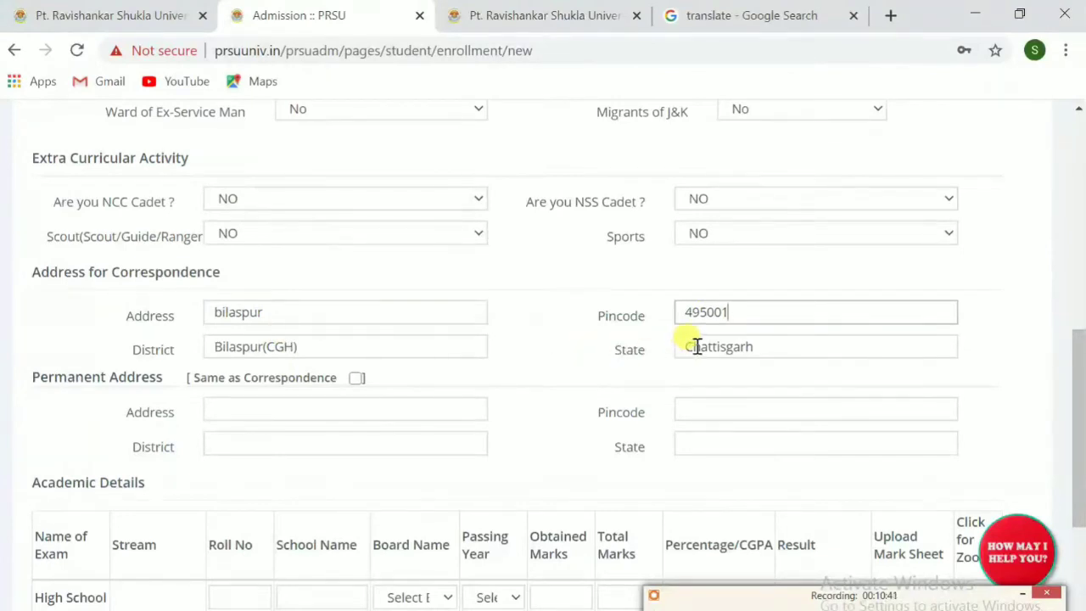
left_click(355, 348)
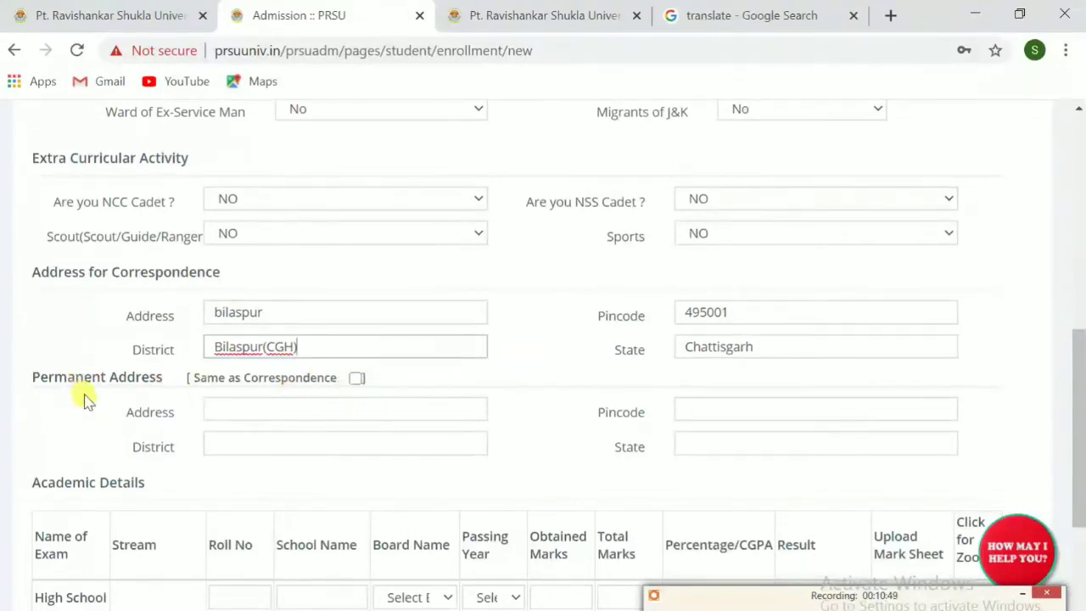
Step: Tick Same as Correspondence to copy the address into the permanent address
left_click_drag(212, 314, 347, 337)
left_click(338, 406)
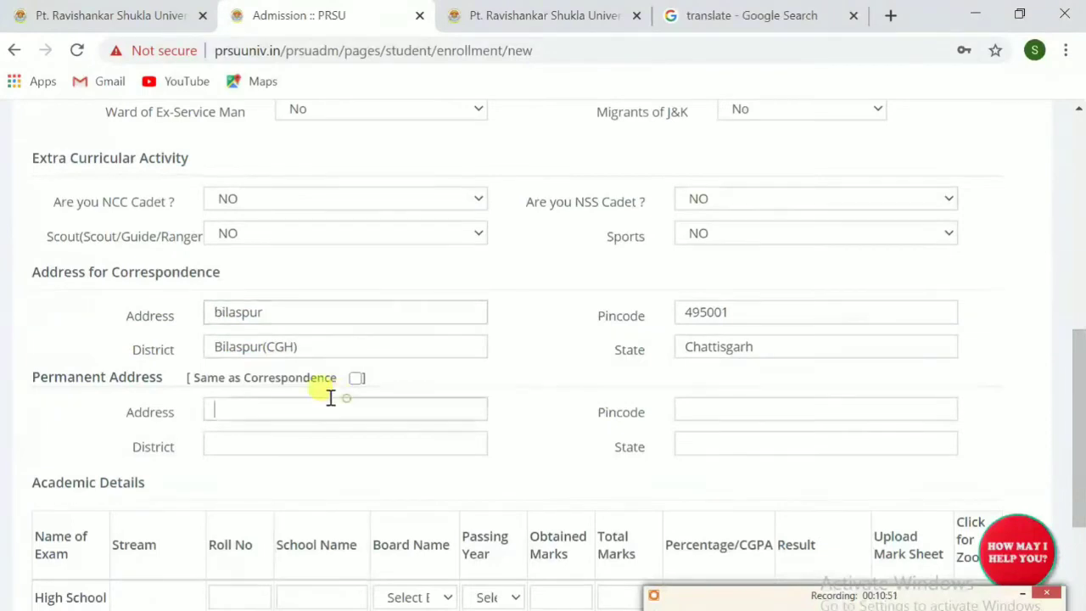
left_click(299, 419)
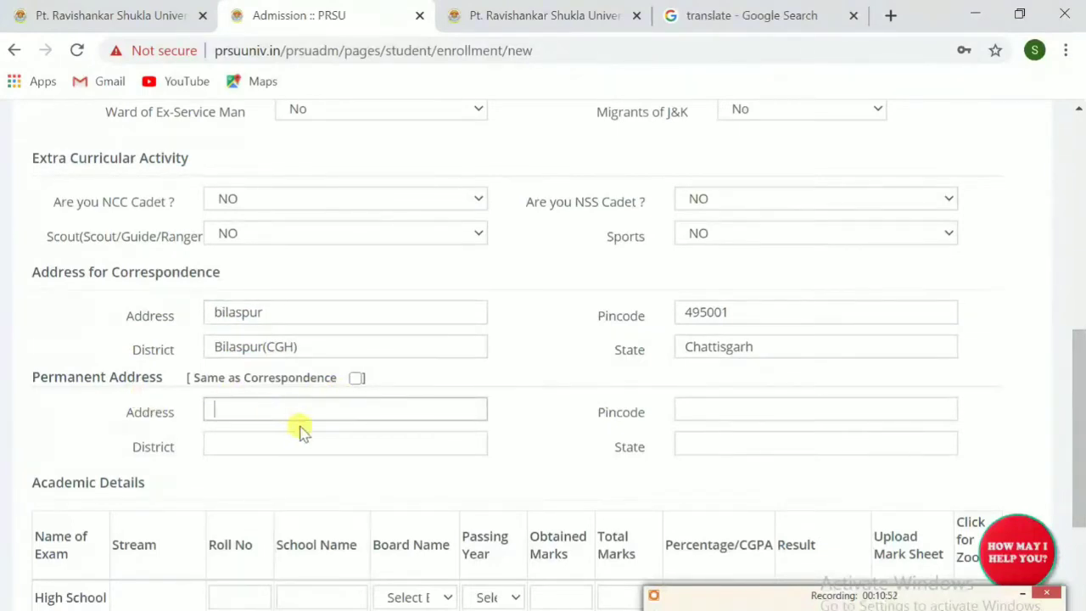
left_click(355, 379)
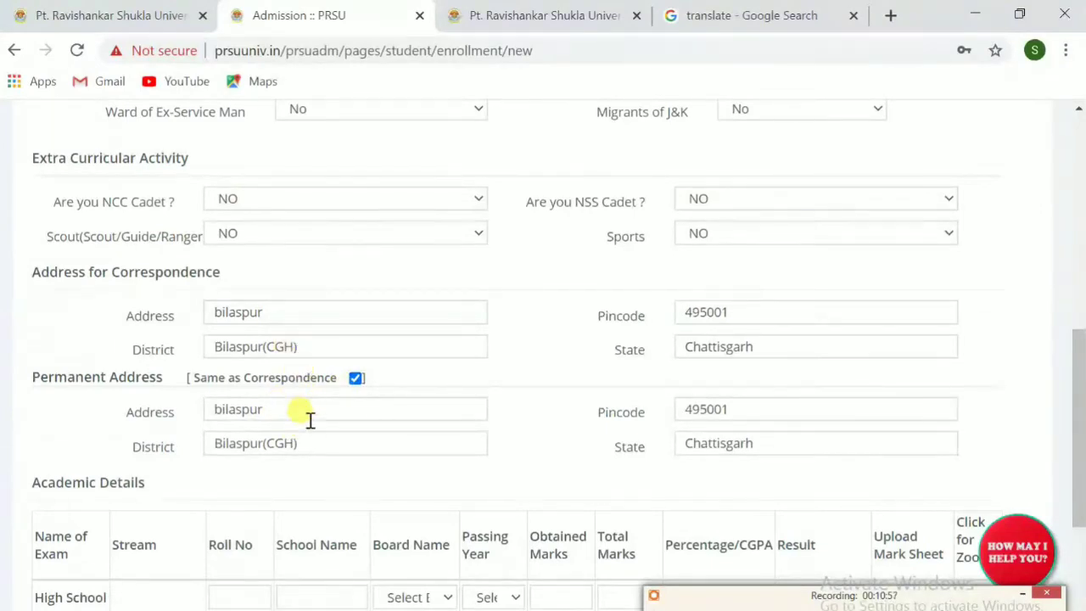
scroll(310, 417, "down", 2)
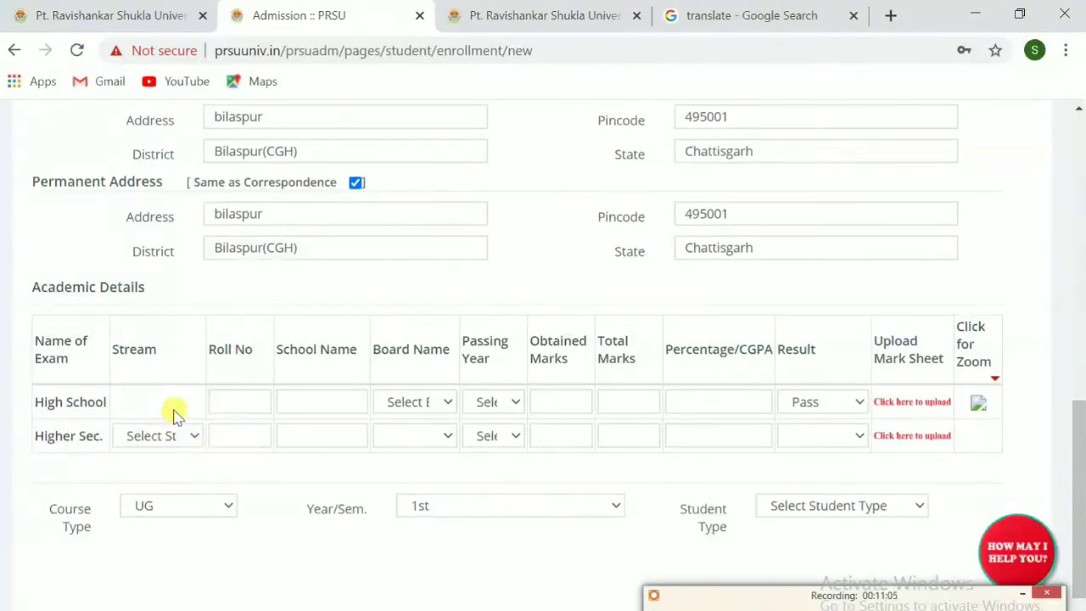
Step: Enter the High School roll number and school name bilashpur
left_click_drag(107, 402, 7, 405)
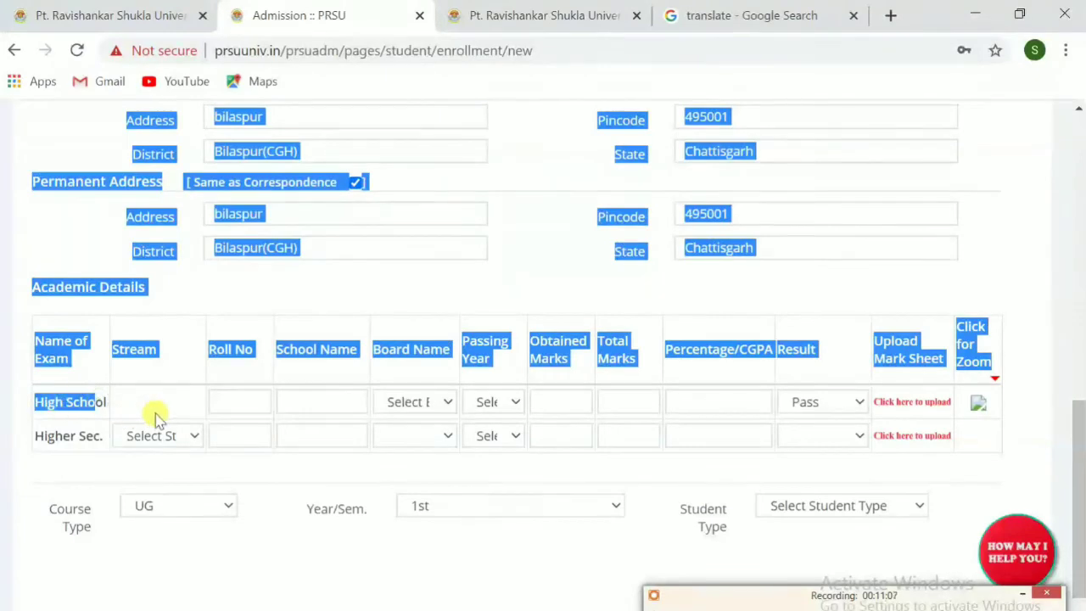
left_click(153, 415)
left_click(242, 396)
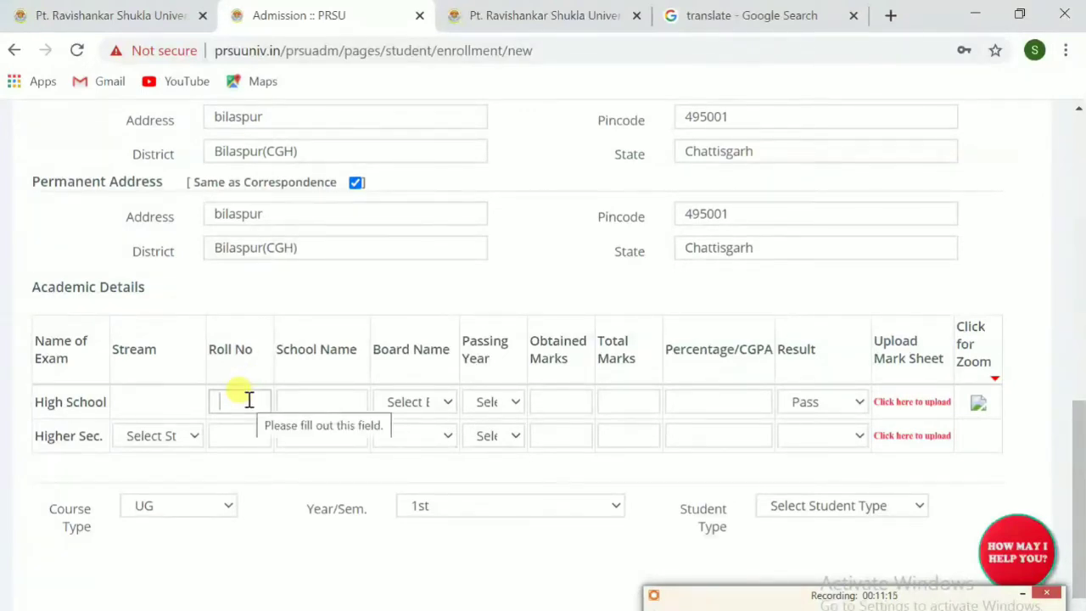
type("52")
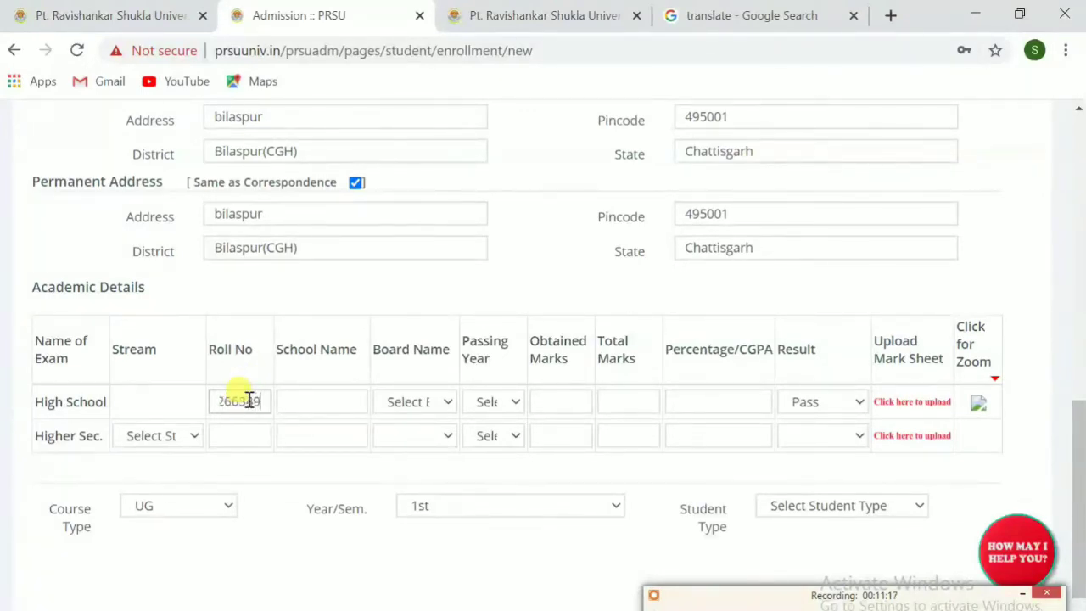
type("2")
left_click(330, 403)
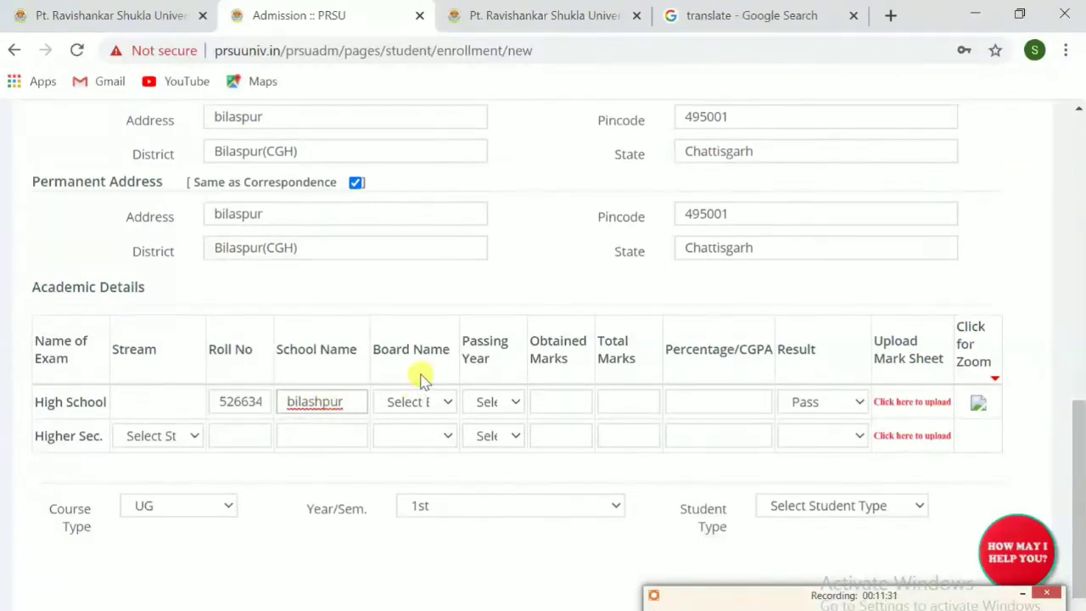
Step: Set the High School board to Chhattisgarh Board of Secondary Education, Raipur, passing year 2018
left_click(421, 401)
scroll(410, 270, "down", 1)
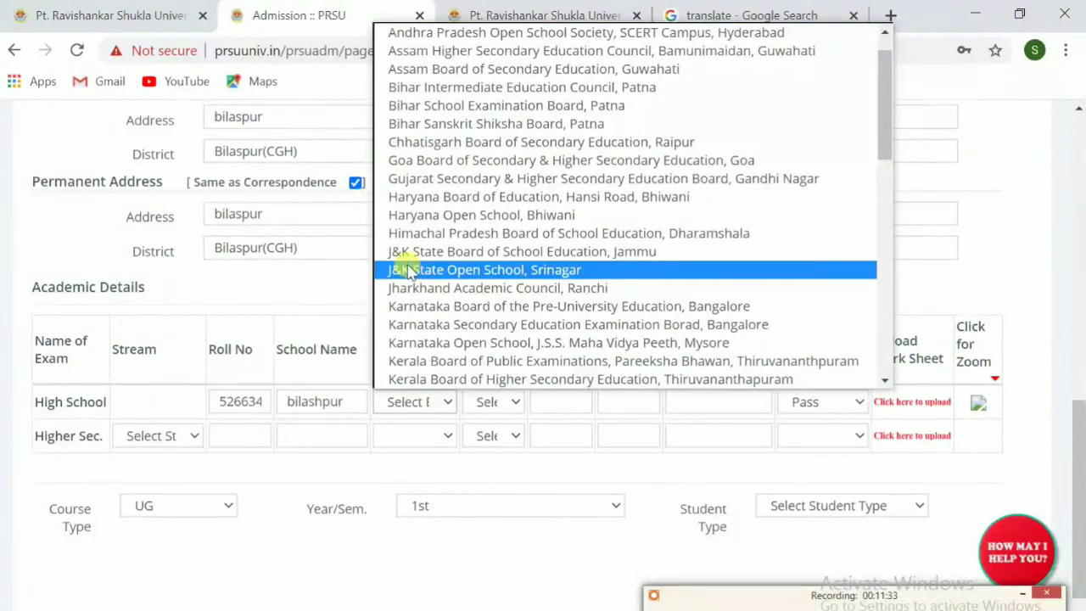
scroll(420, 261, "up", 1)
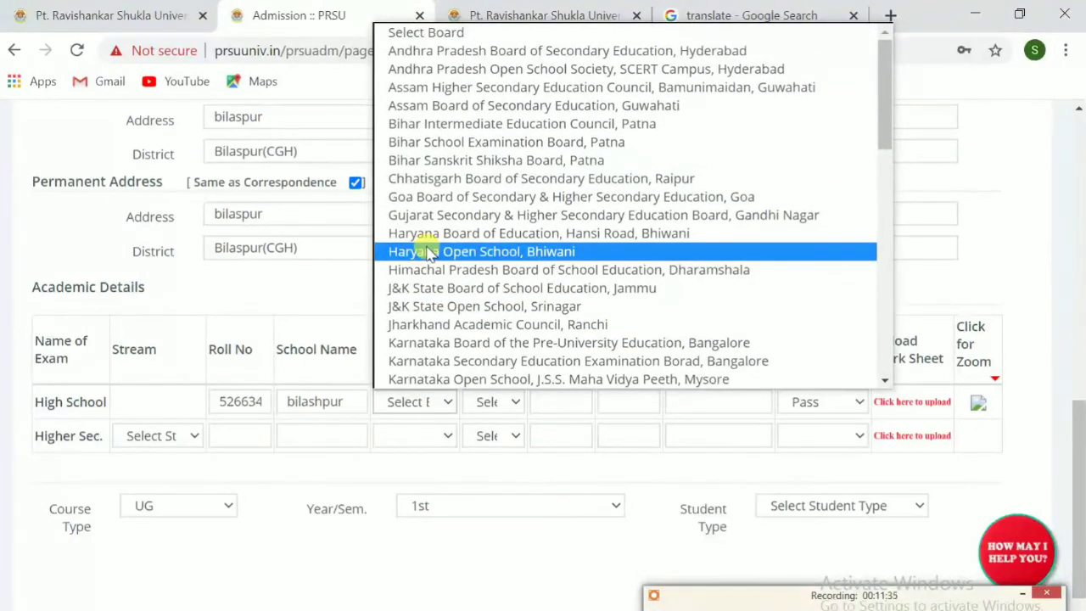
key("Down")
key("Down")
key("Down")
key("Down")
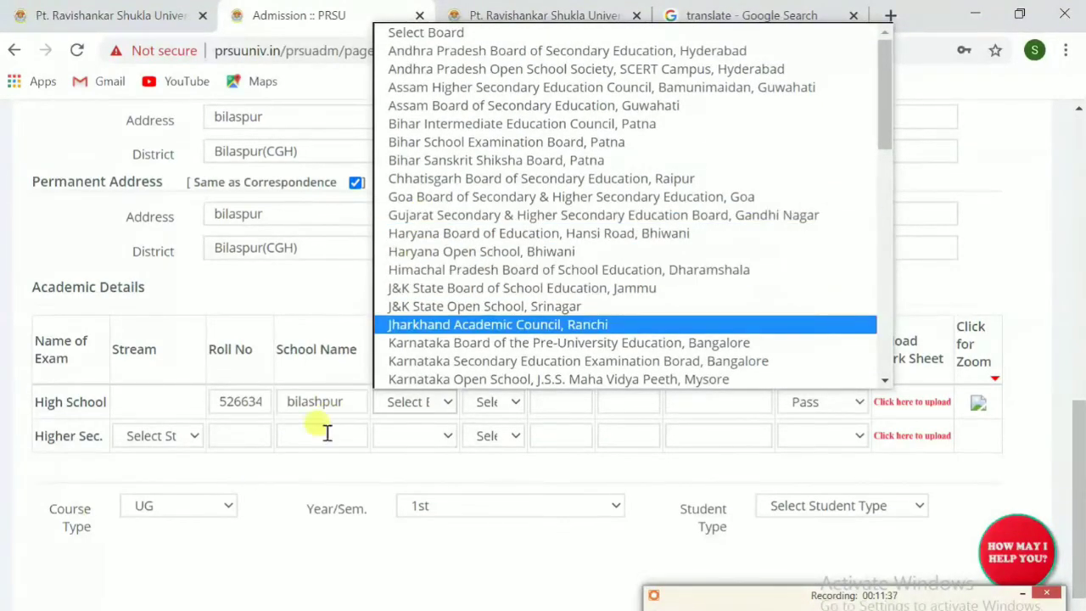
left_click(632, 179)
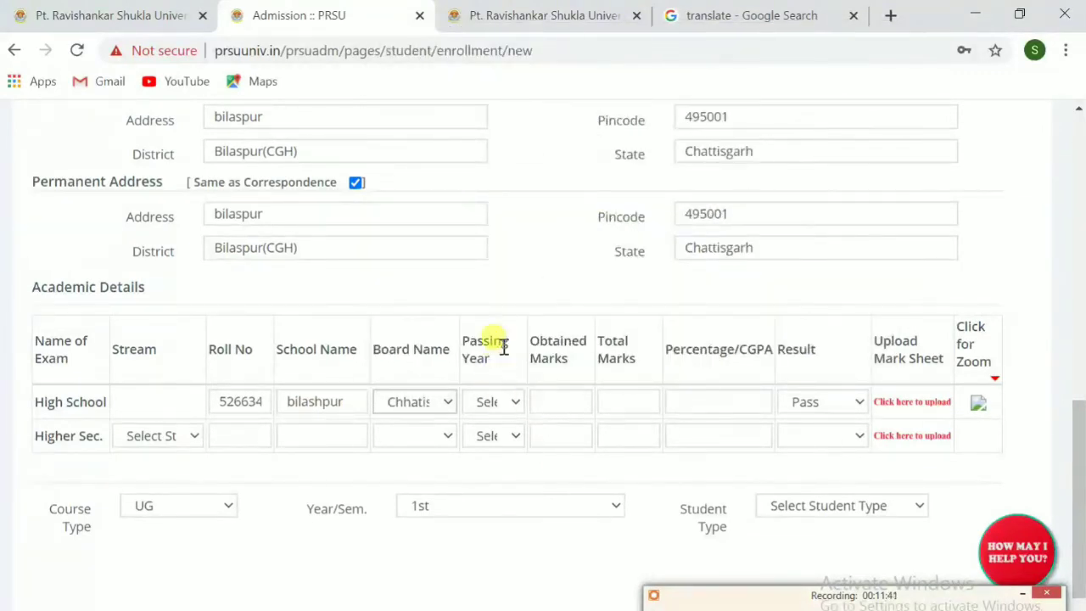
left_click(510, 403)
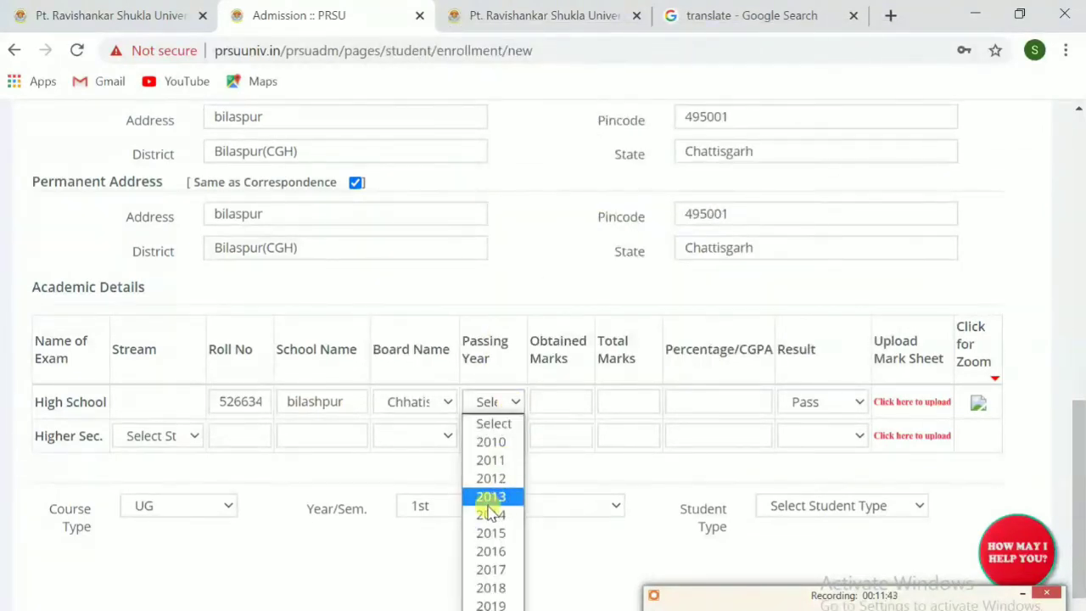
left_click(501, 588)
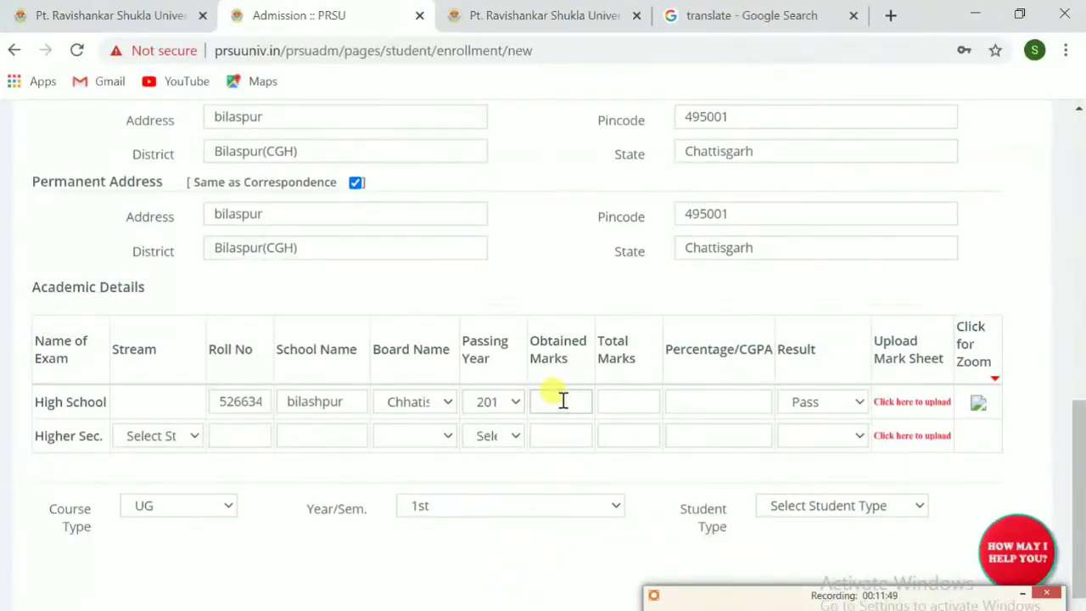
Step: Enter High School marks 400 of 600, giving 66.67 percent, with Result Pass
left_click(624, 400)
left_click(585, 404)
type("400")
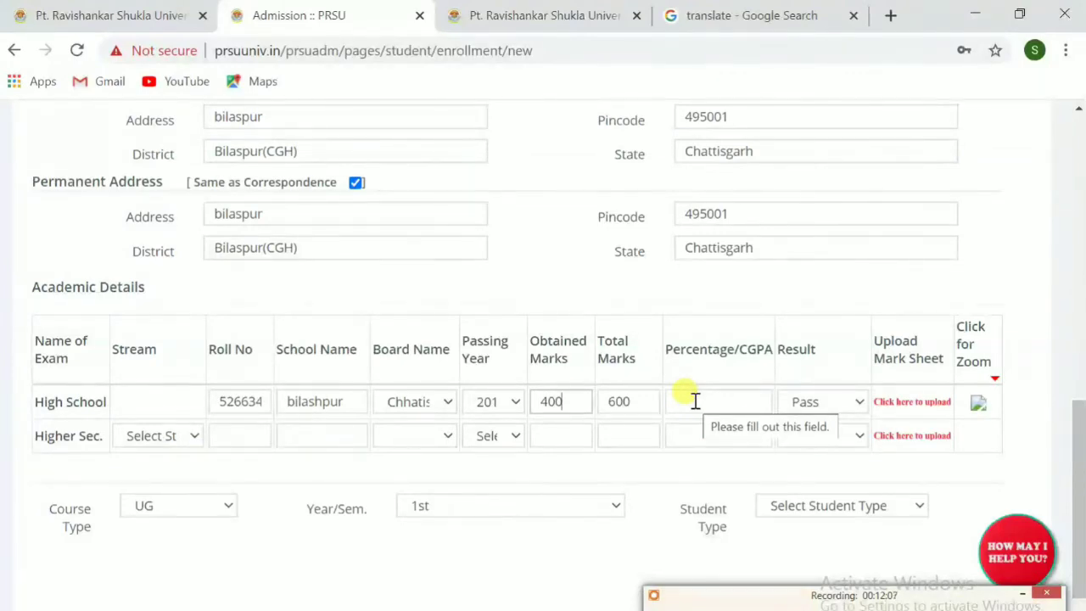
left_click(694, 400)
type("66.67")
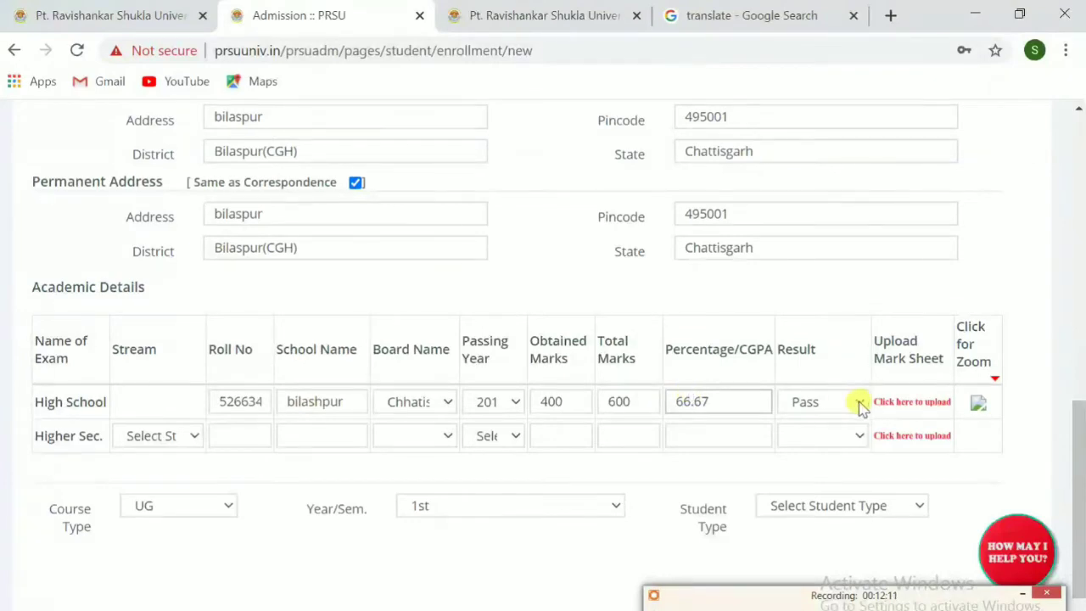
left_click(831, 403)
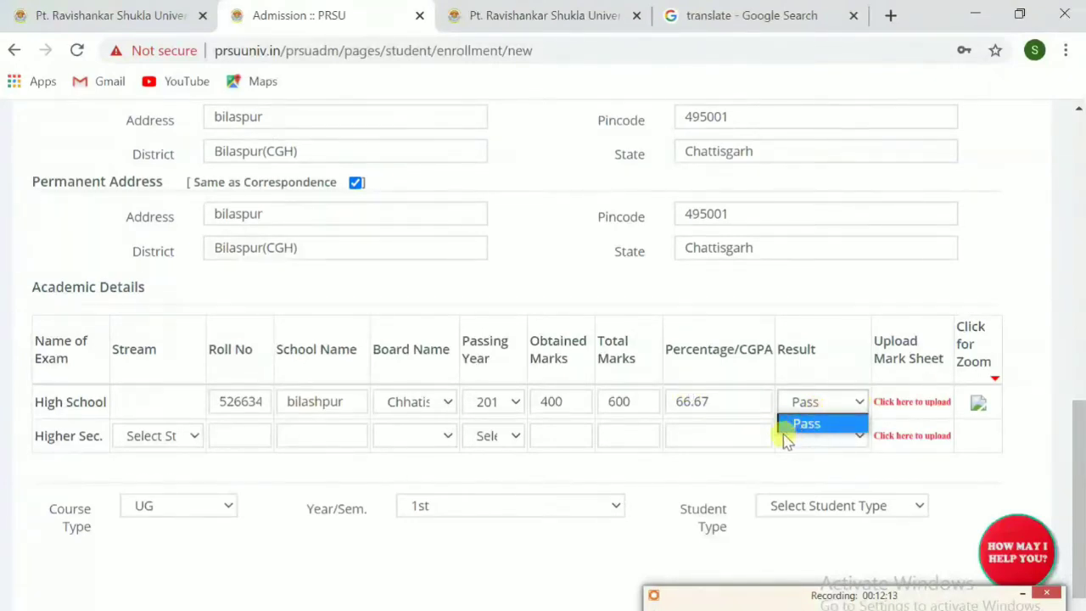
left_click(817, 422)
left_click(812, 406)
left_click(815, 425)
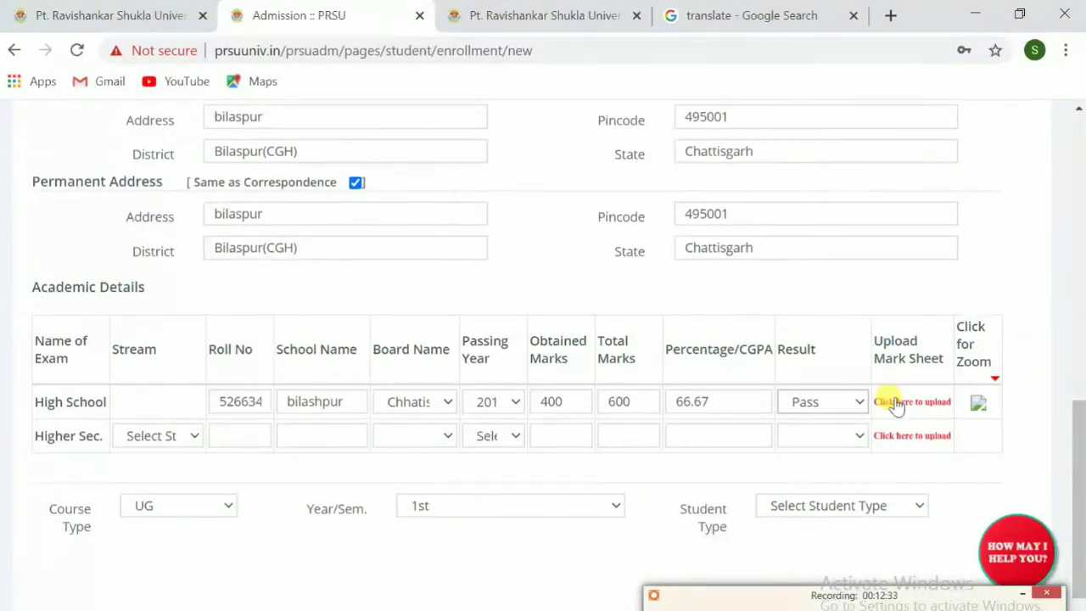
Step: Upload the '10 th' file as the High School mark sheet
left_click(901, 408)
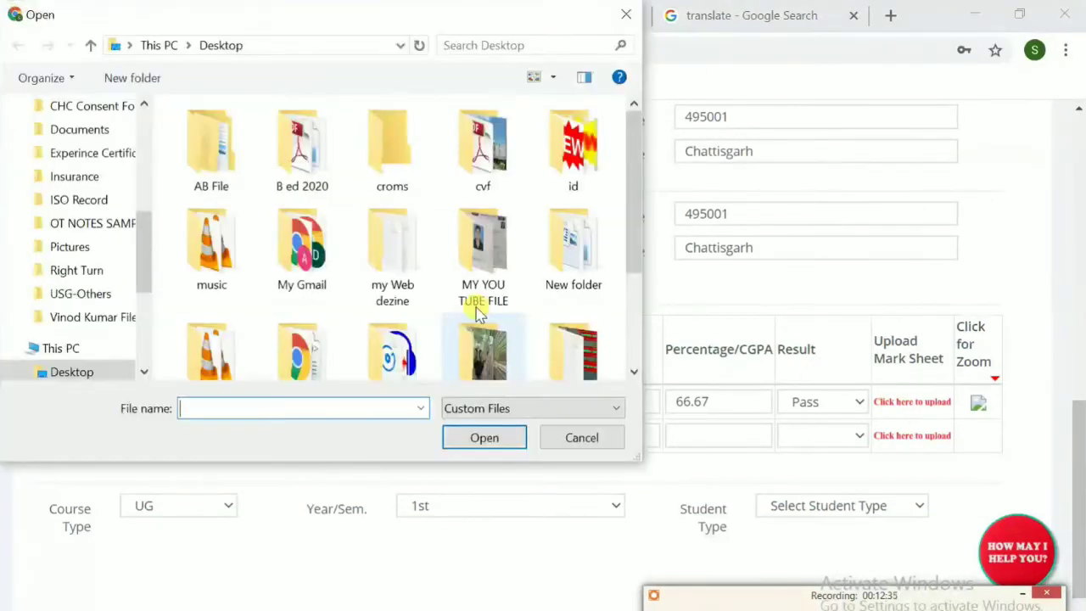
scroll(424, 289, "down", 2)
left_click(229, 335)
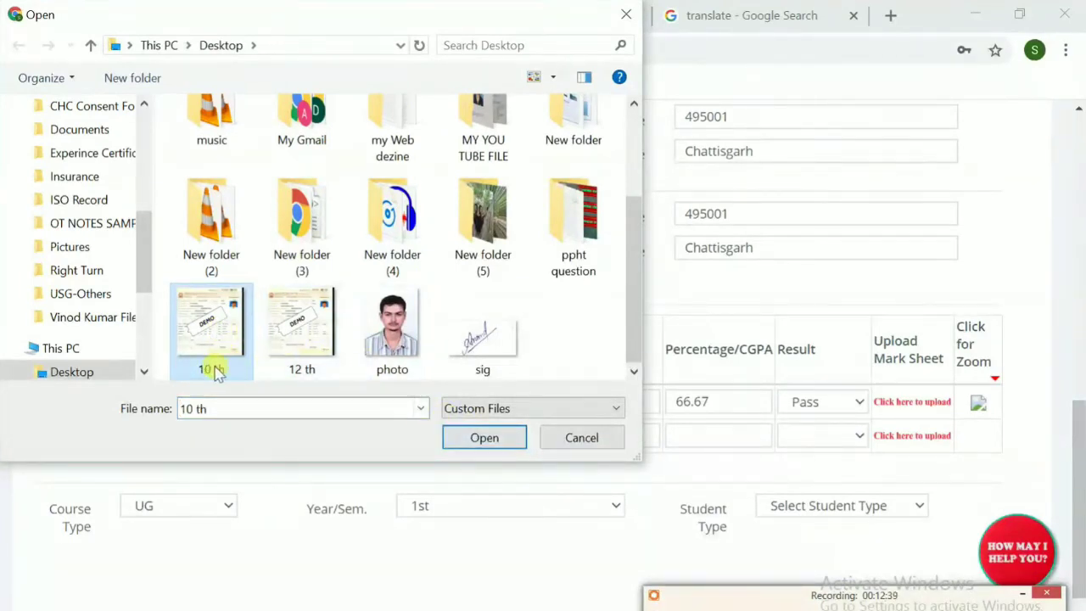
left_click(473, 438)
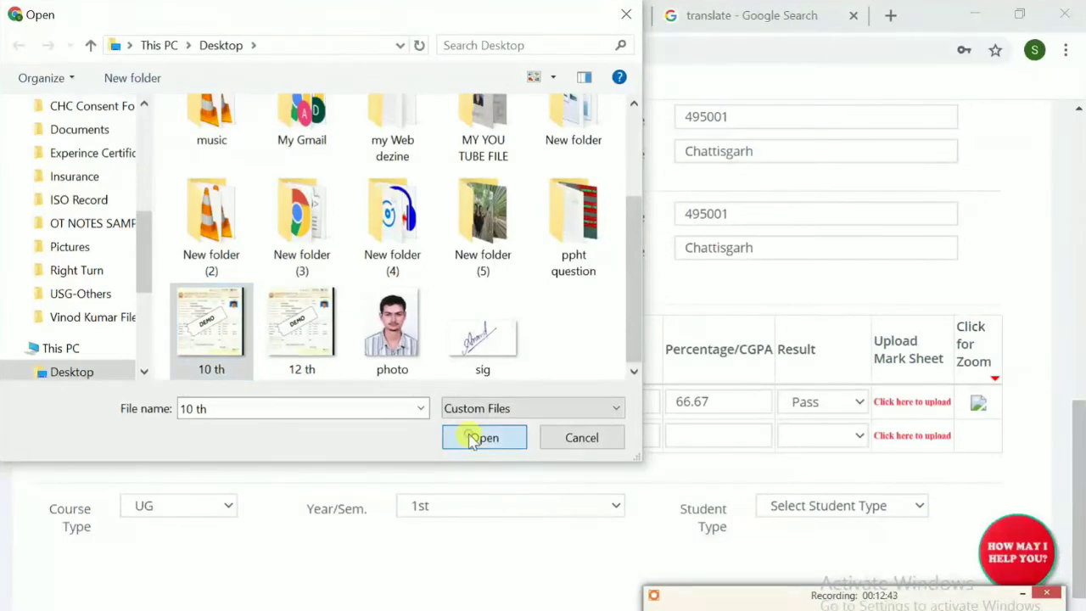
Step: Preview the uploaded 10 th mark sheet enlarged, then close the preview with Esc
left_click(980, 404)
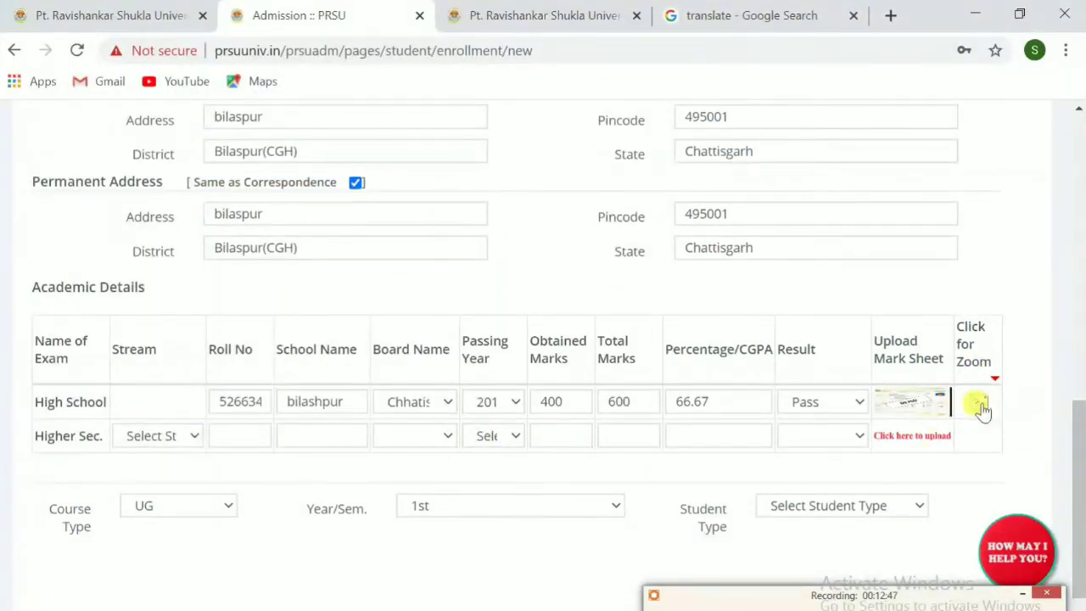
left_click(980, 405)
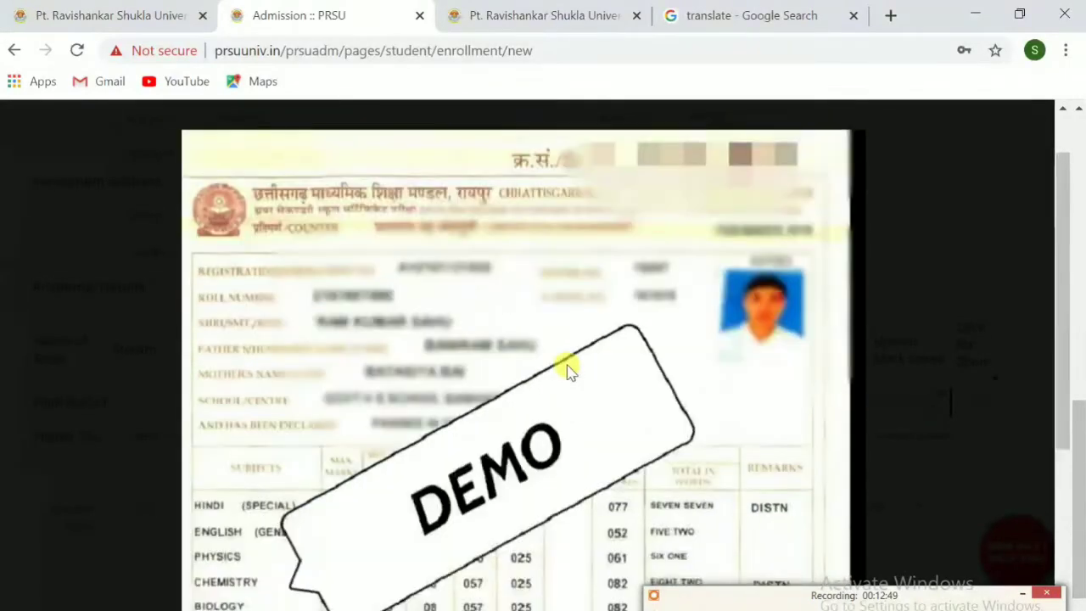
scroll(475, 347, "down", 2)
scroll(480, 339, "up", 3)
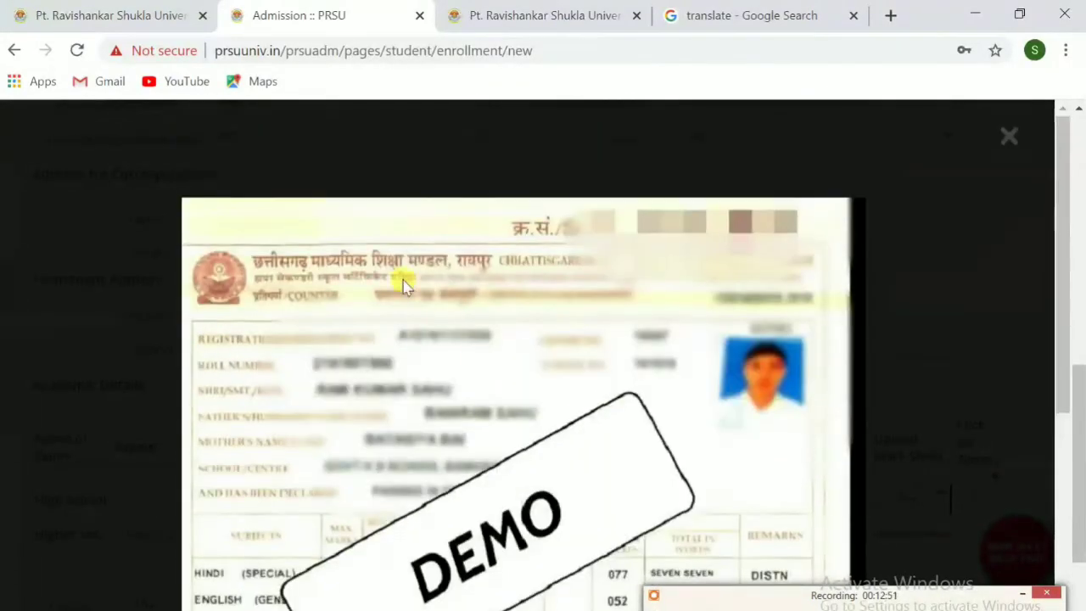
left_click(89, 9)
left_click(311, 12)
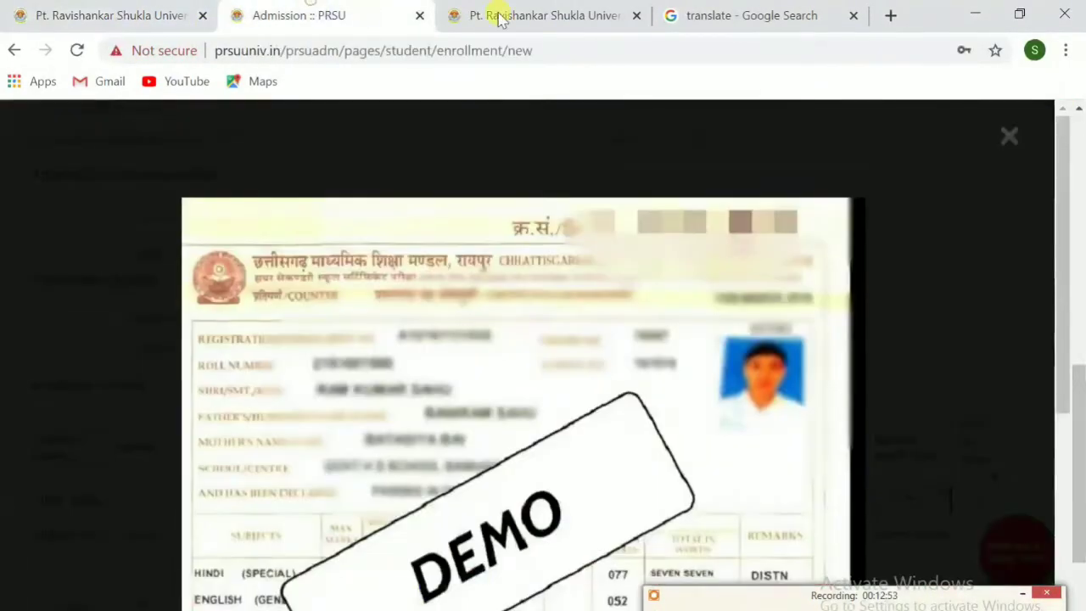
left_click(515, 15)
left_click(351, 12)
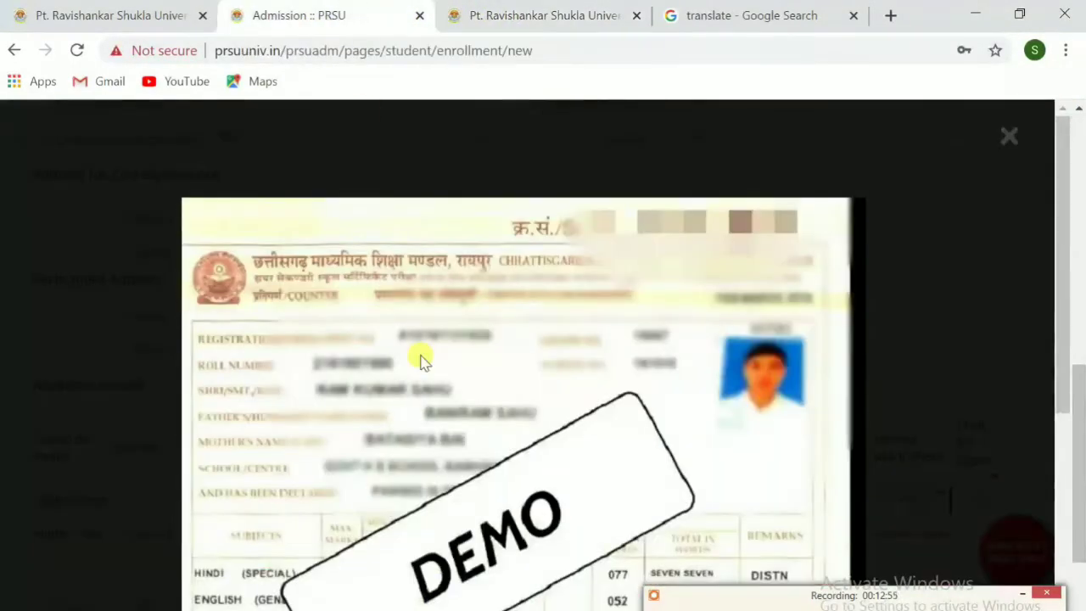
key("Escape")
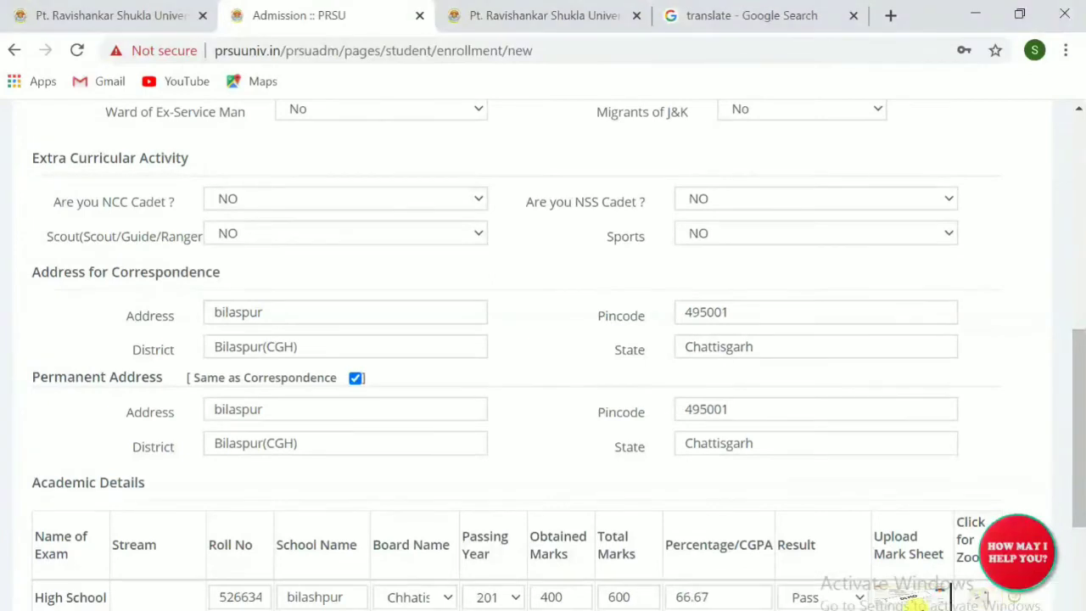
Step: Set the Higher Sec. stream to Science PCM and enter roll number and school name
scroll(687, 431, "down", 2)
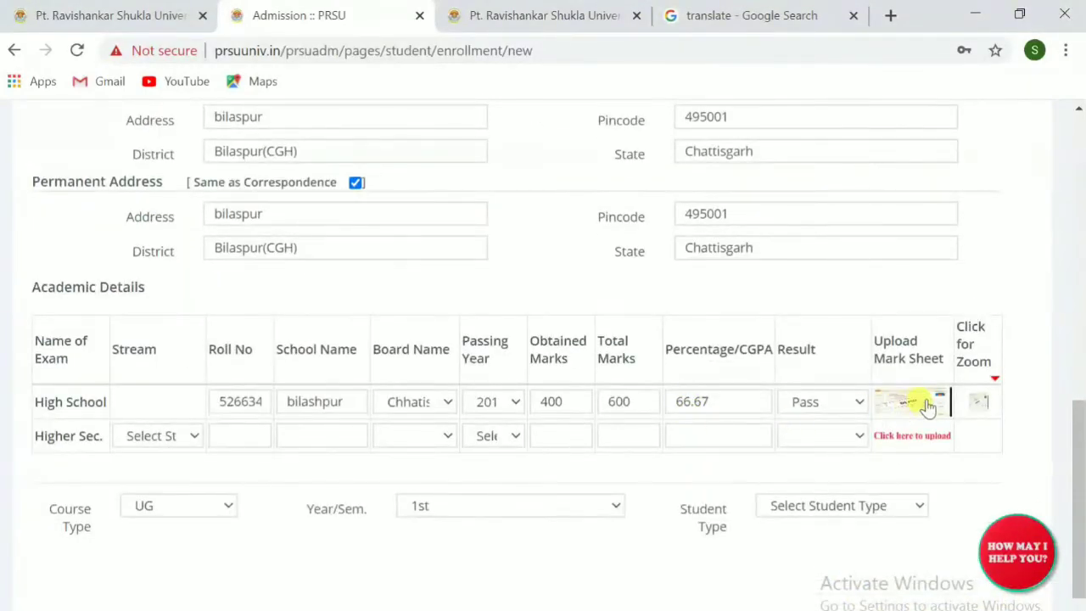
left_click(168, 437)
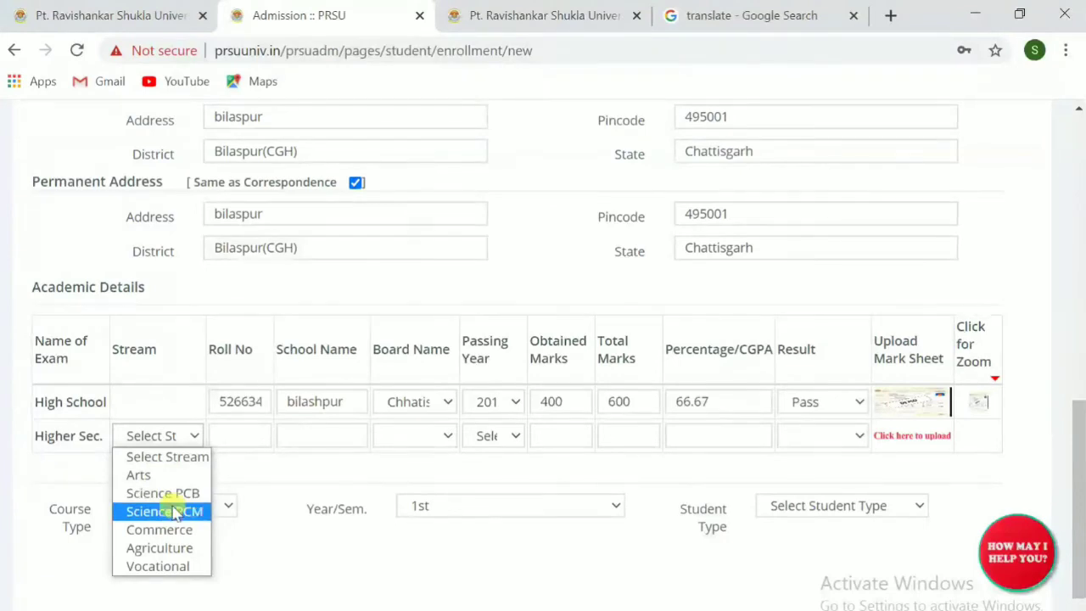
left_click(173, 511)
left_click_drag(210, 483, 225, 442)
left_click(242, 435)
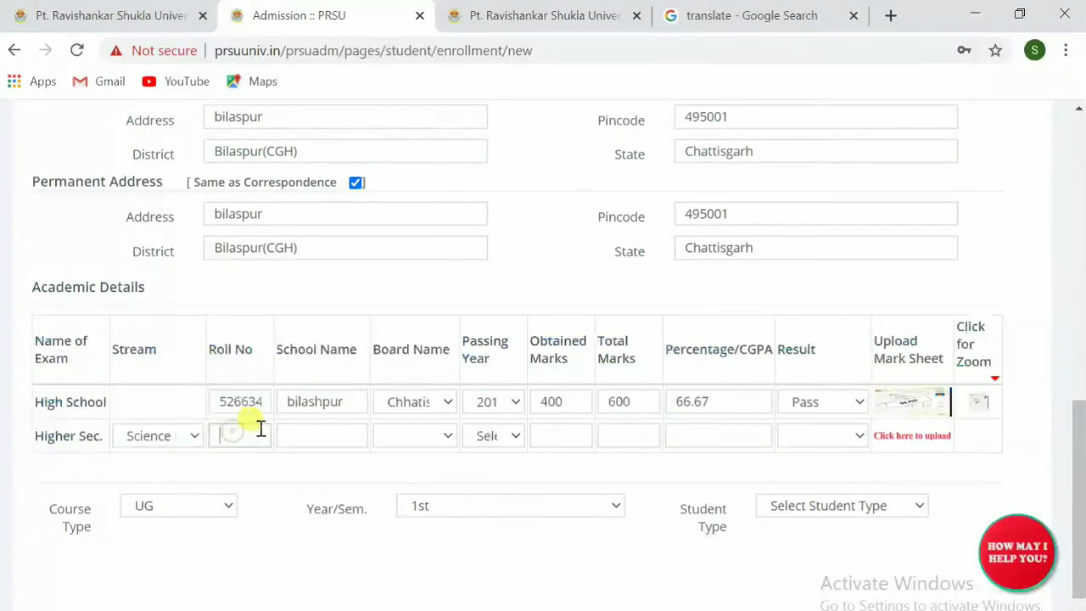
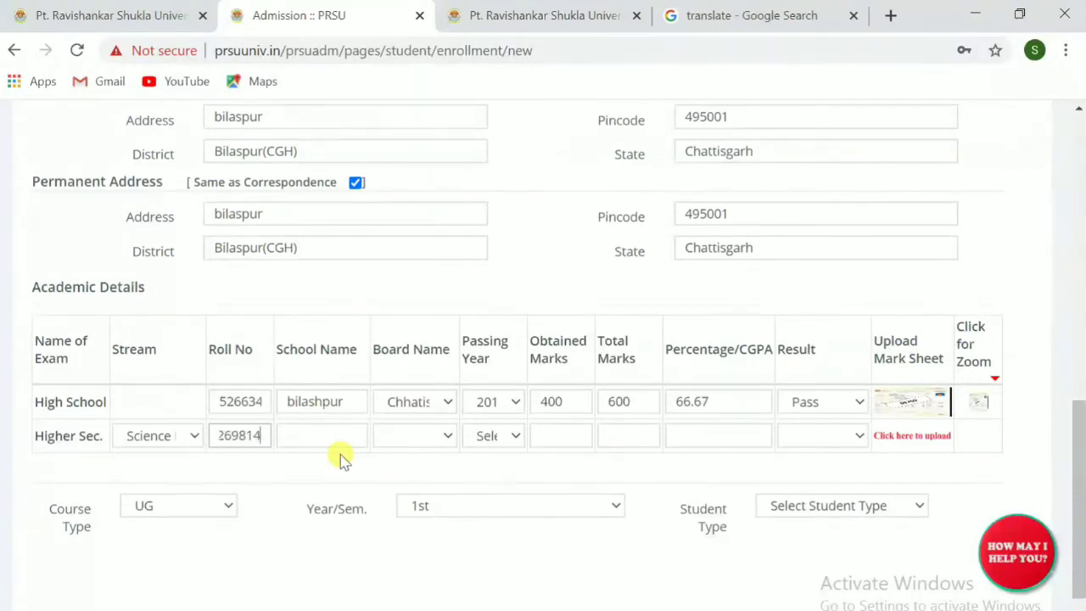
left_click(341, 429)
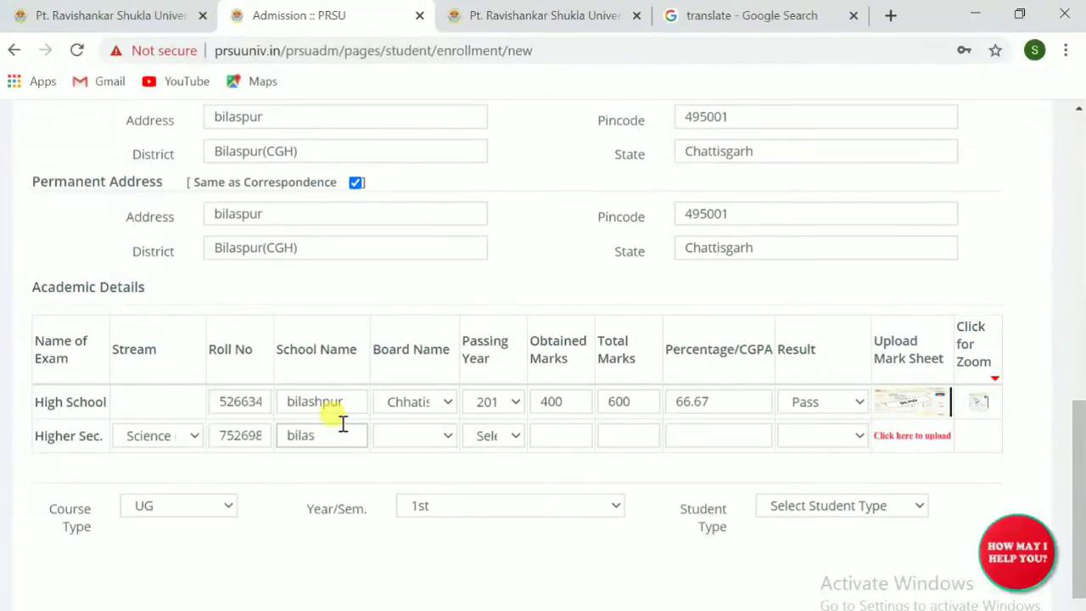
type("pur")
Step: Set the Higher Sec. board to Chhattisgarh and passing year to 2020
left_click(436, 436)
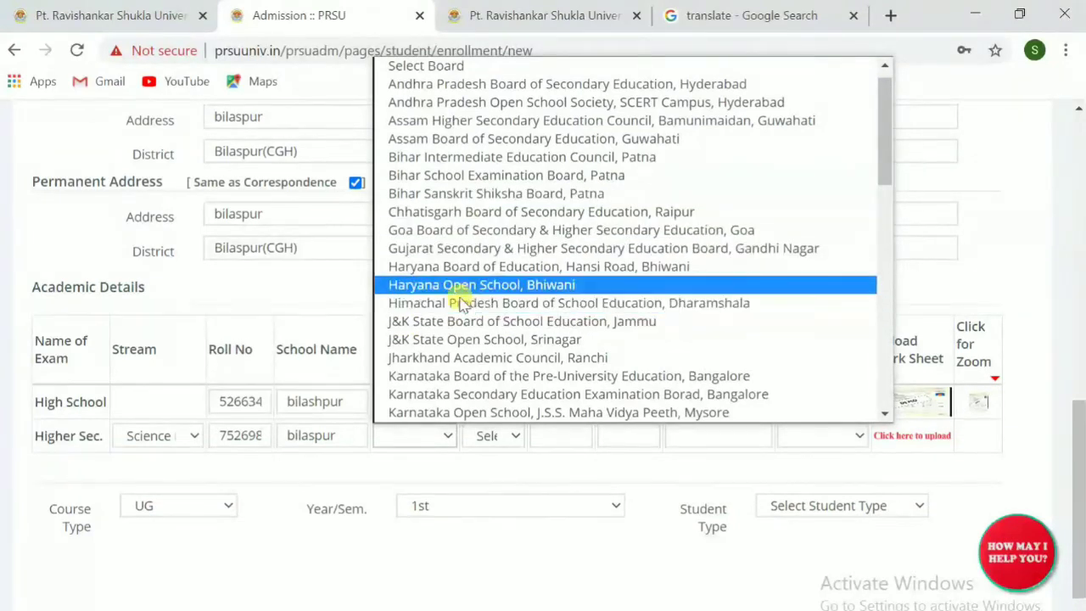
scroll(461, 303, "up", 1)
left_click(476, 228)
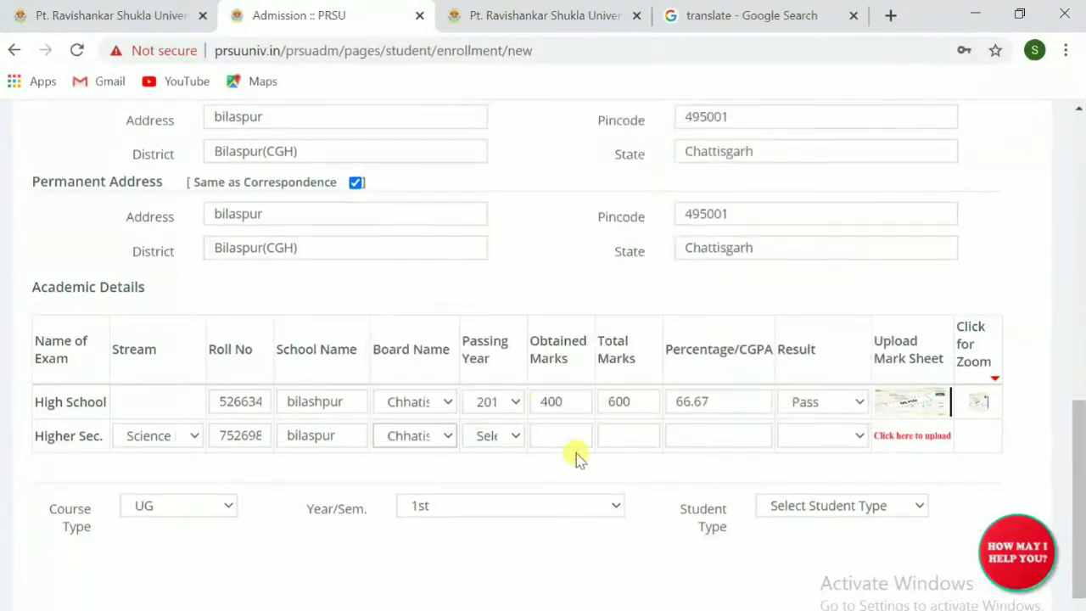
left_click(516, 437)
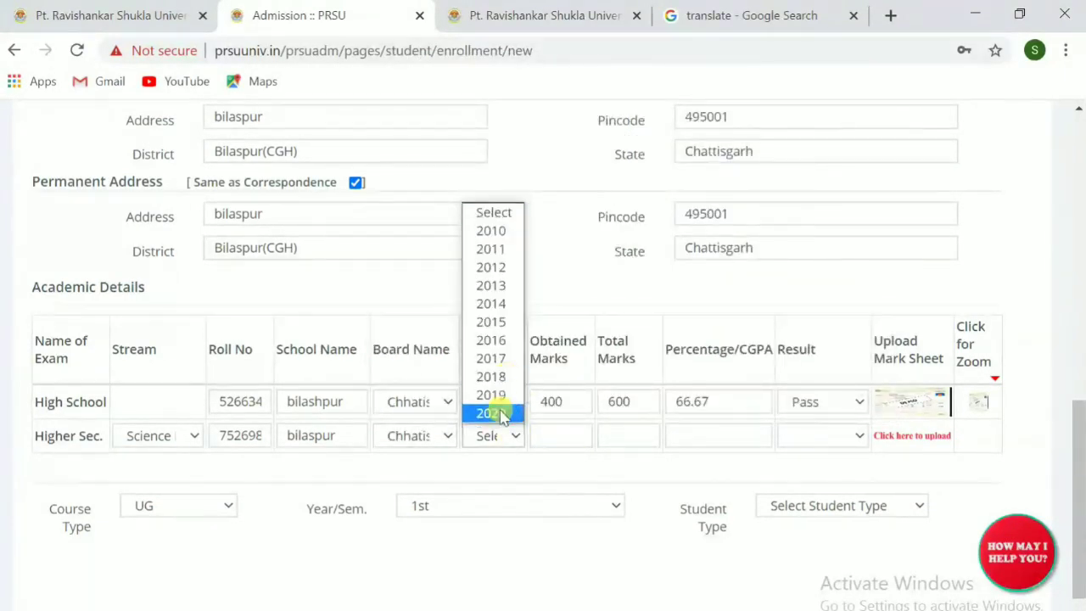
left_click(498, 413)
Step: Enter Higher Sec. marks 420 of 500, giving 84.00 percent, with Result Pass
left_click(616, 431)
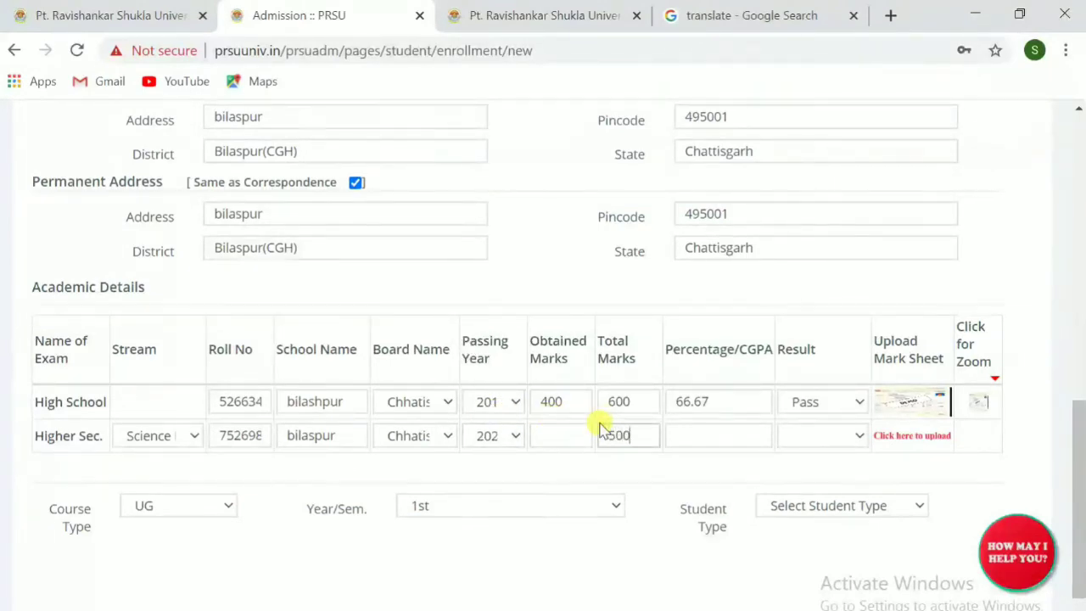
left_click(546, 428)
type("420")
left_click(695, 437)
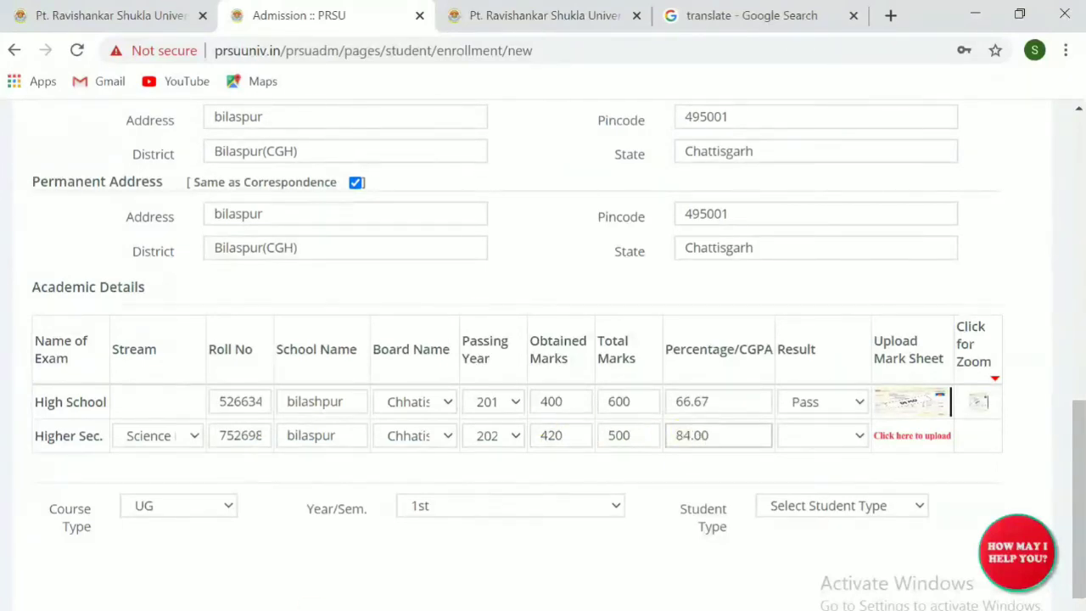
left_click(867, 439)
left_click(815, 472)
left_click(864, 440)
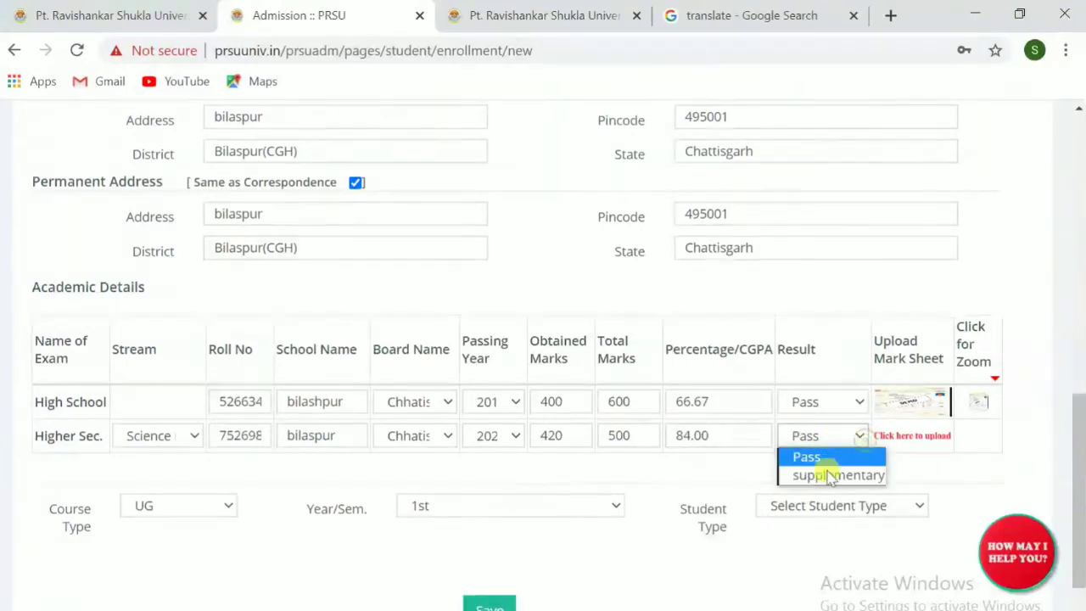
left_click(810, 455)
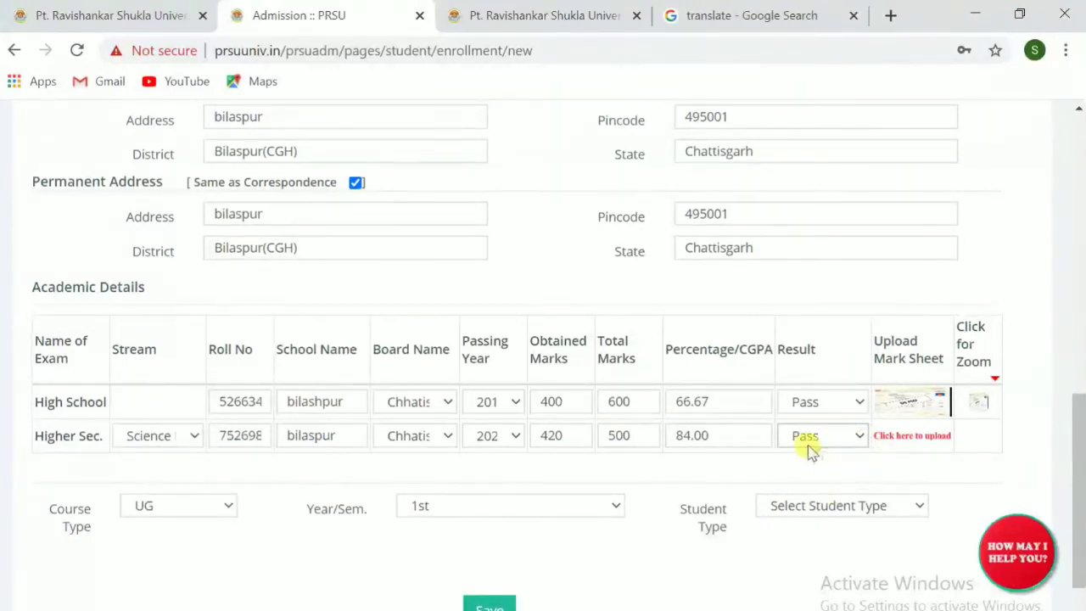
Step: Upload the '12 th' file as the Higher Sec. mark sheet
left_click(910, 439)
scroll(280, 314, "down", 3)
left_click(295, 335)
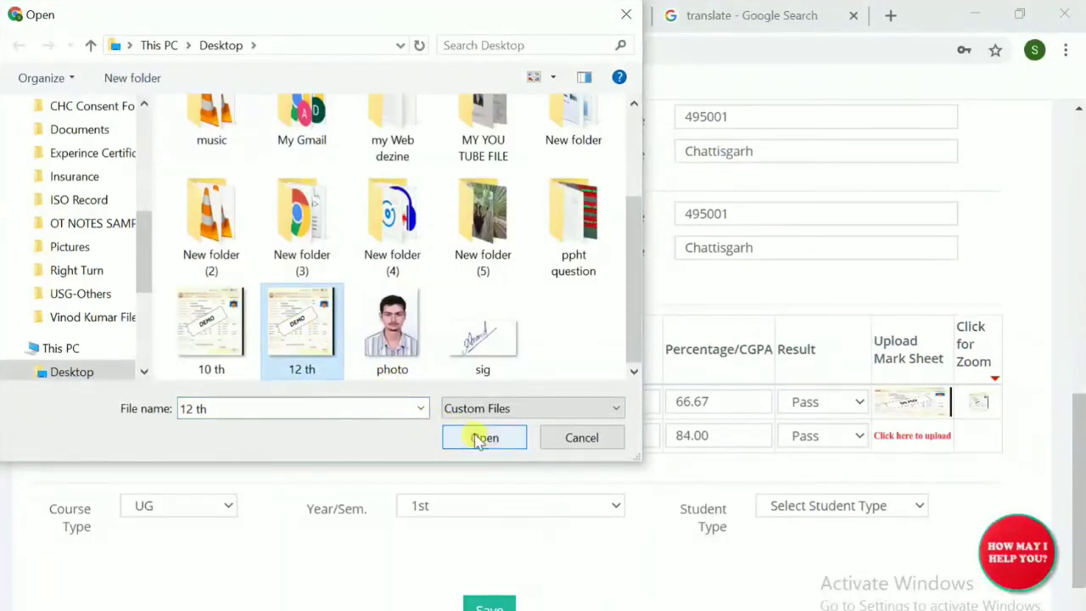
left_click(480, 436)
Step: Keep course type UG and year 1st, and set Student Type to Regular
scroll(954, 431, "down", 1)
scroll(946, 431, "down", 1)
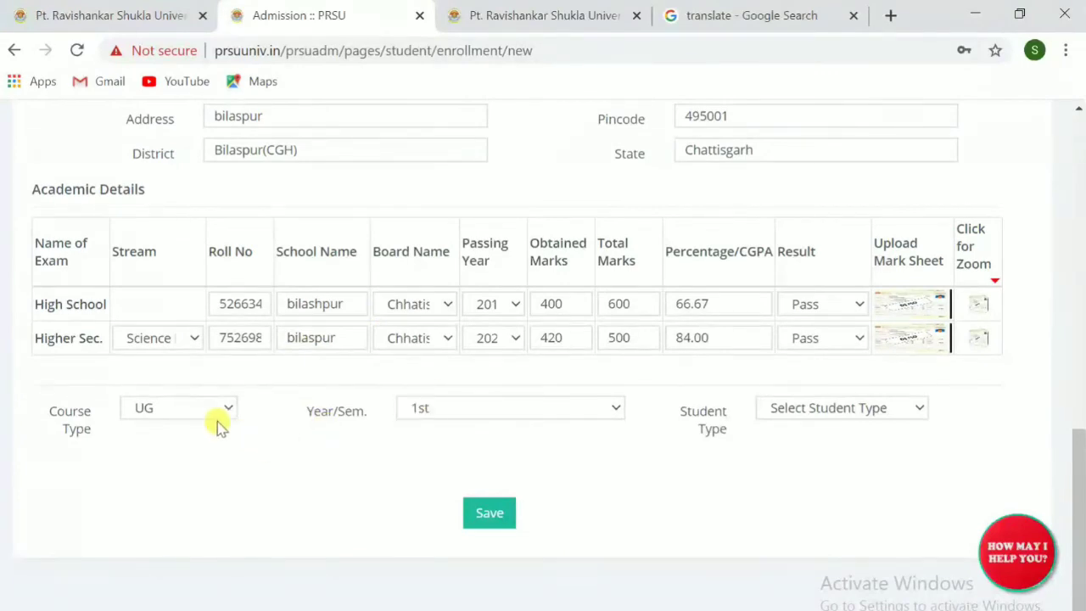
left_click(188, 409)
left_click(183, 408)
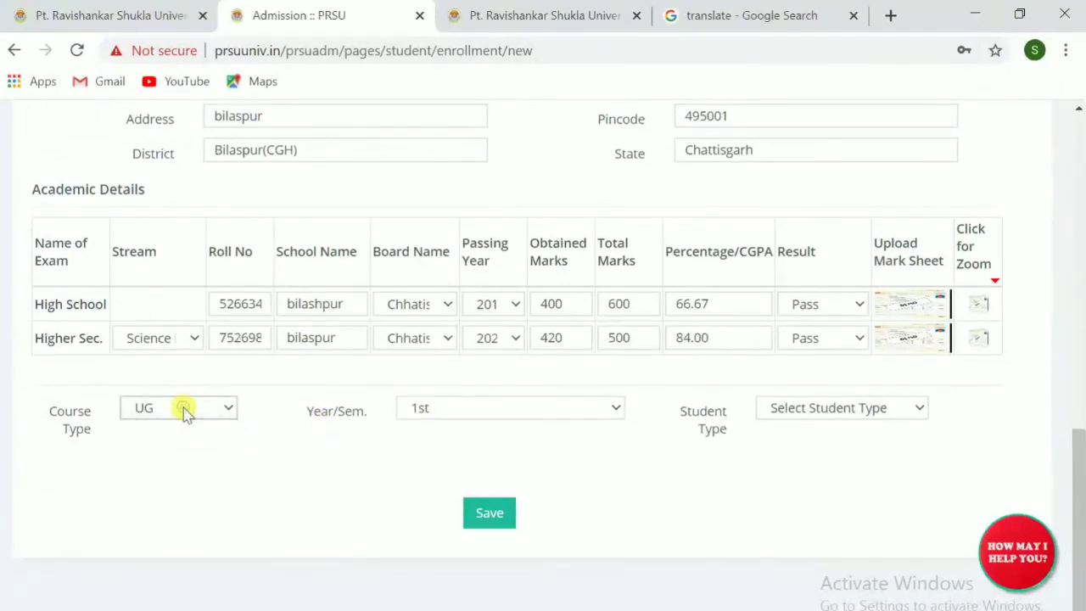
left_click(500, 414)
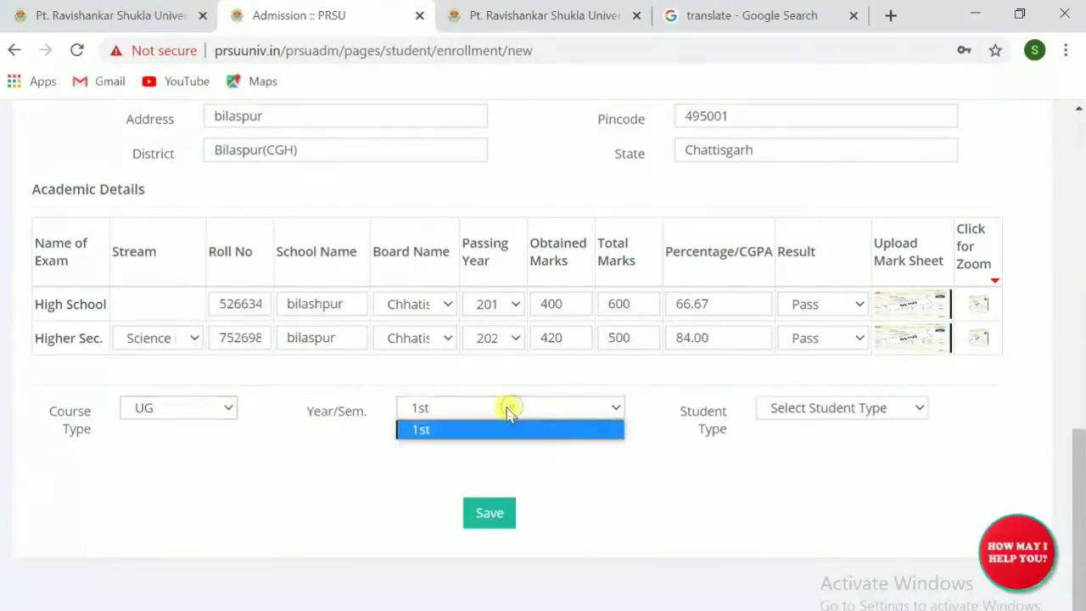
left_click(350, 467)
left_click(838, 406)
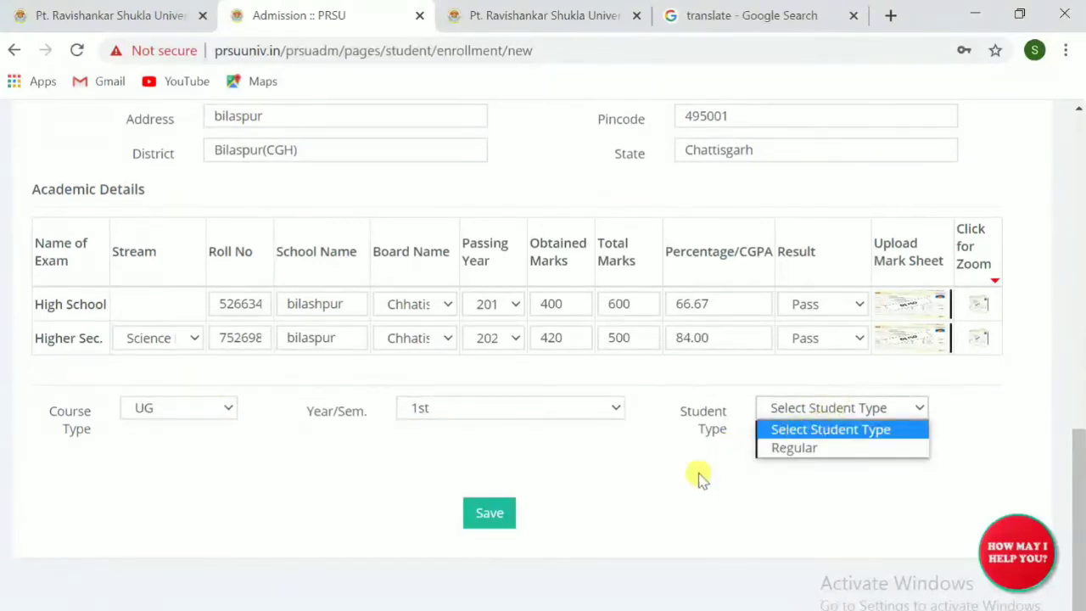
left_click(818, 447)
left_click(807, 407)
left_click(805, 449)
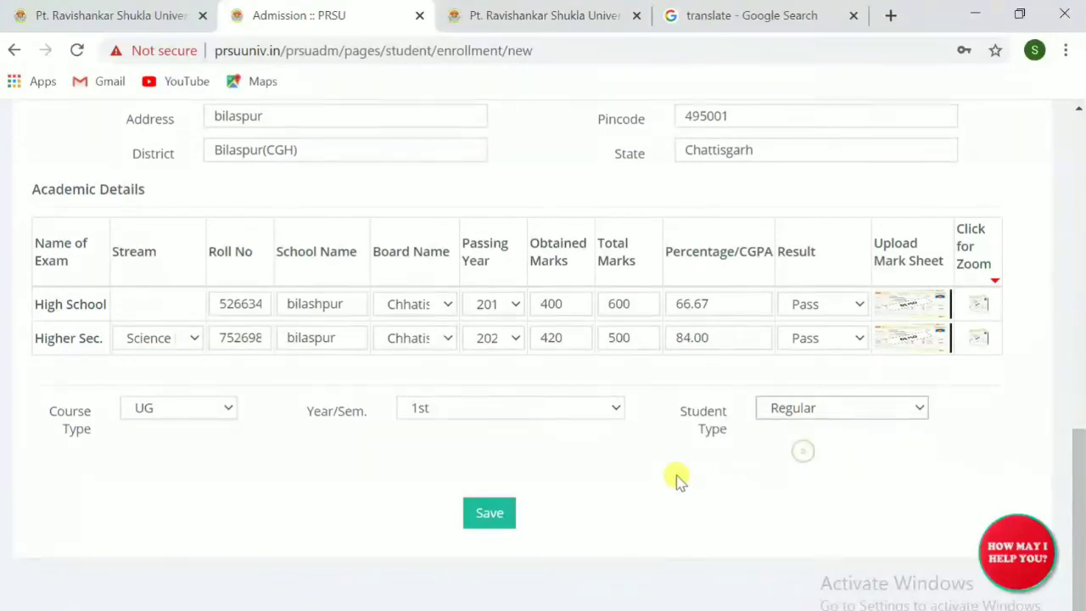
scroll(667, 480, "up", 10)
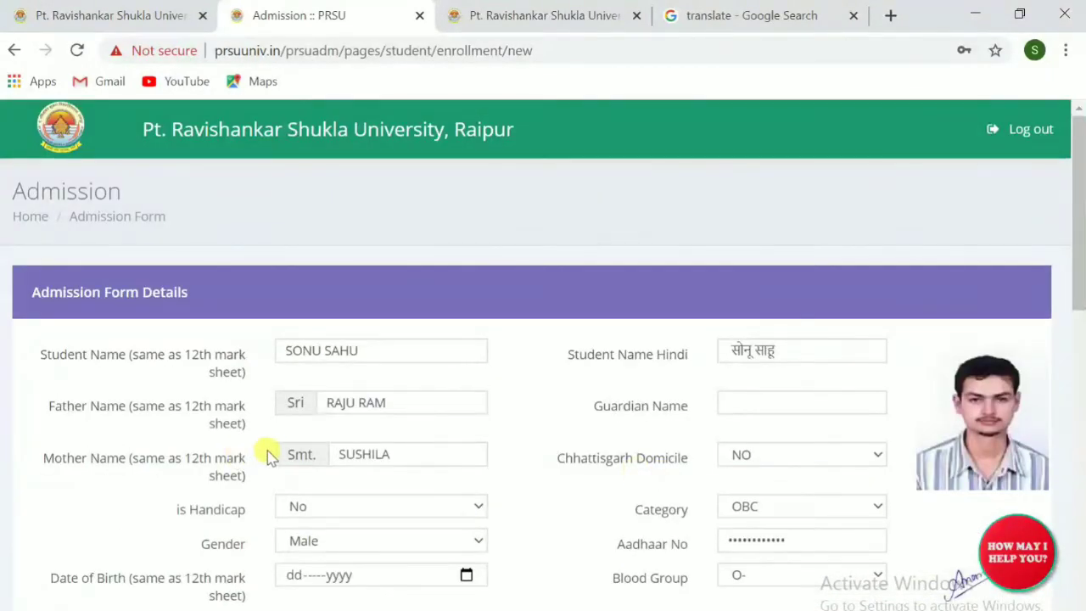
scroll(310, 419, "down", 2)
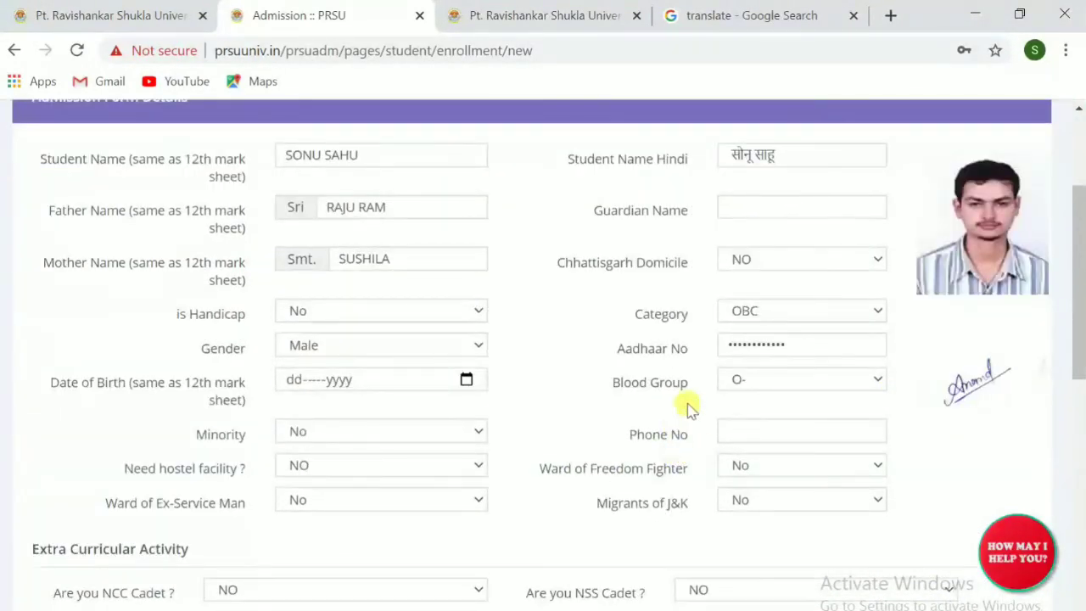
scroll(721, 415, "down", 2)
left_click(768, 238)
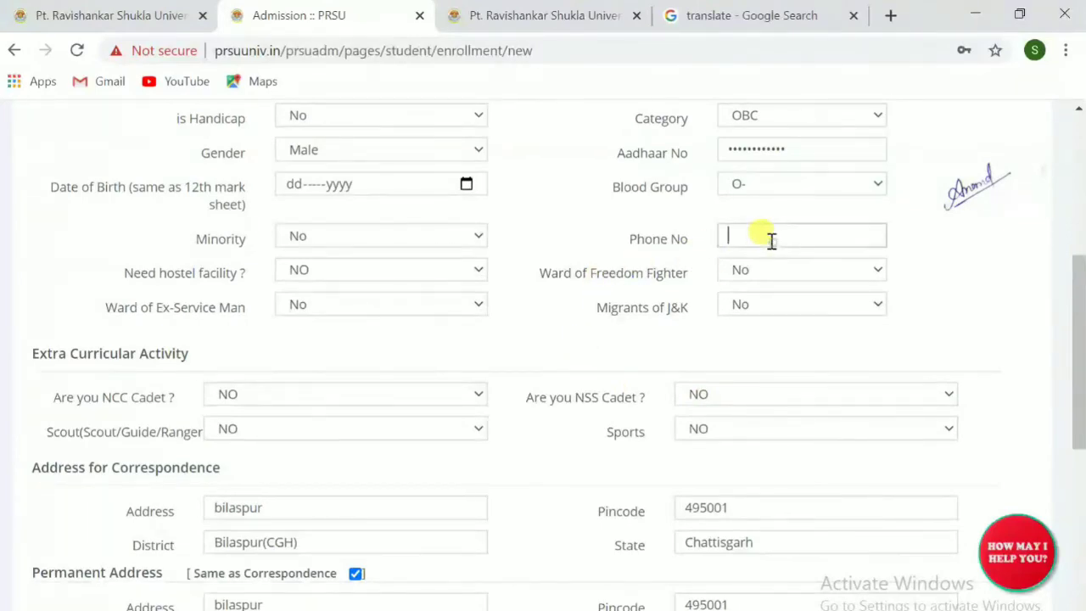
scroll(628, 242, "up", 2)
scroll(634, 247, "down", 7)
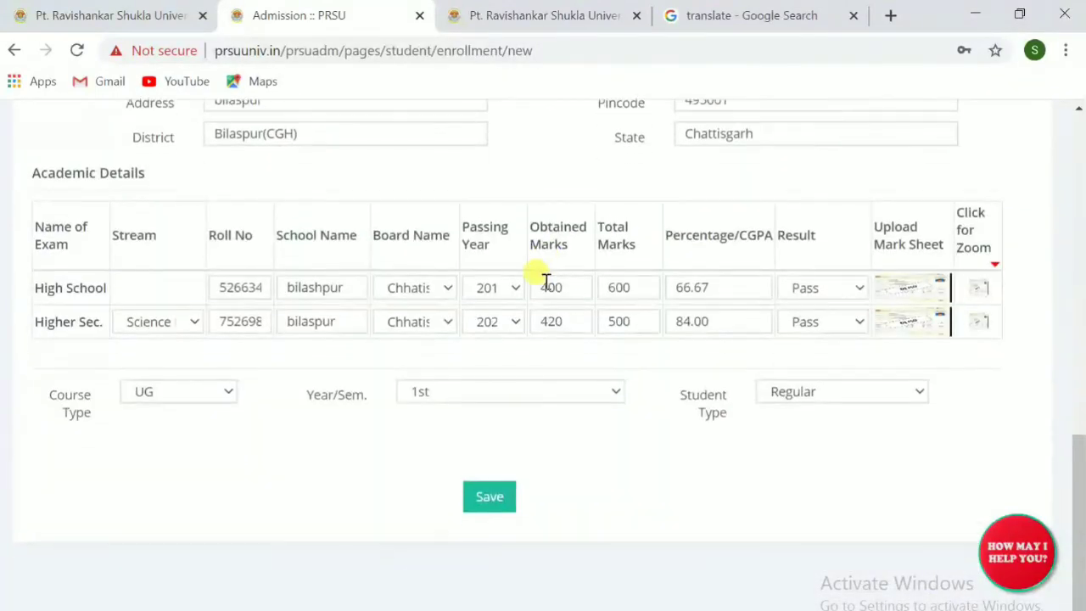
scroll(551, 281, "up", 8)
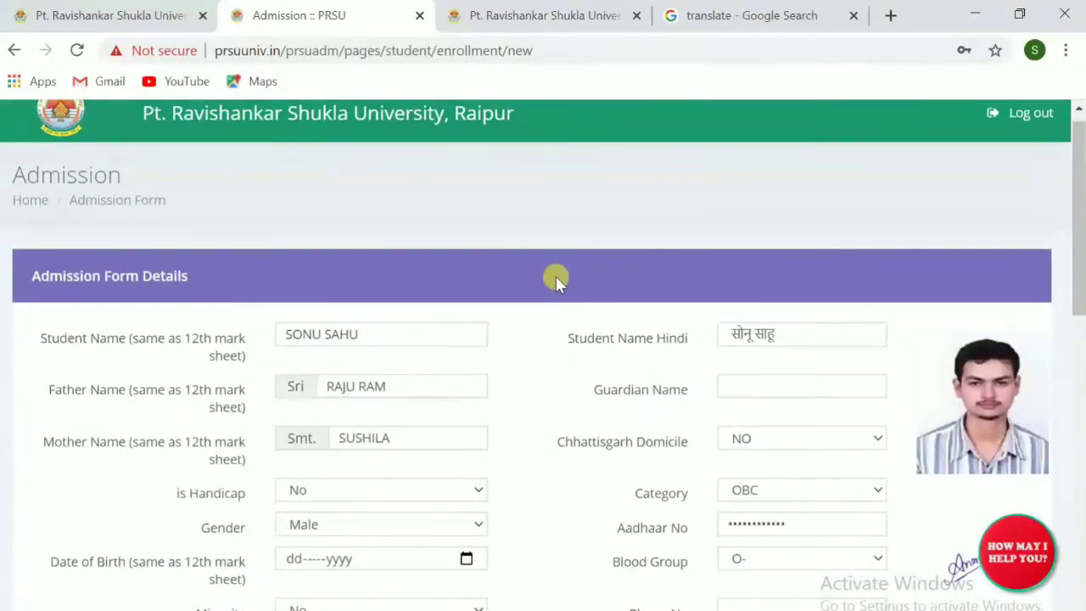
scroll(557, 278, "down", 8)
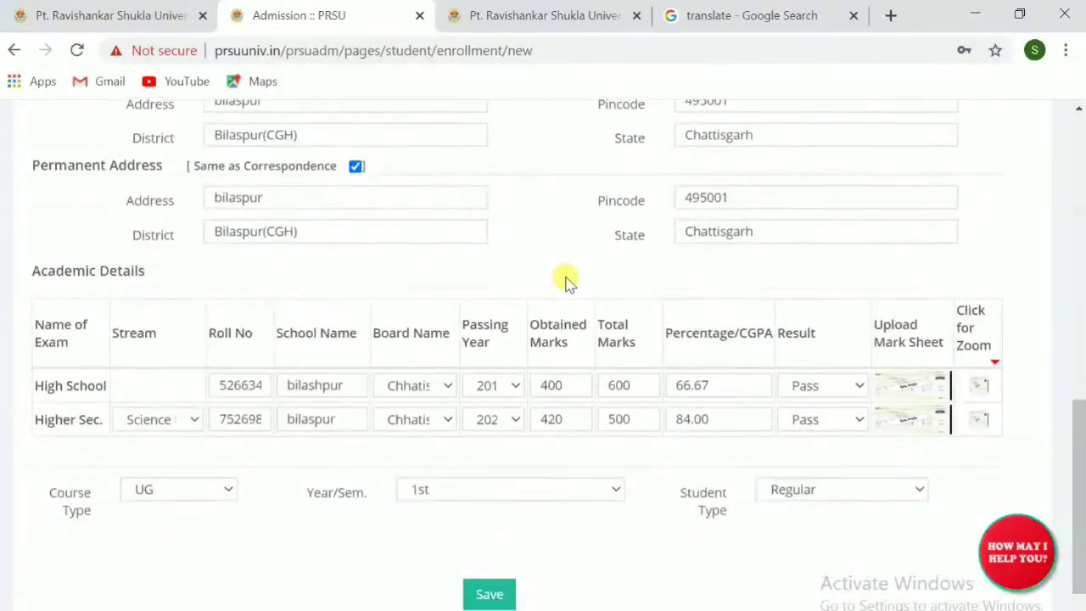
scroll(567, 280, "down", 2)
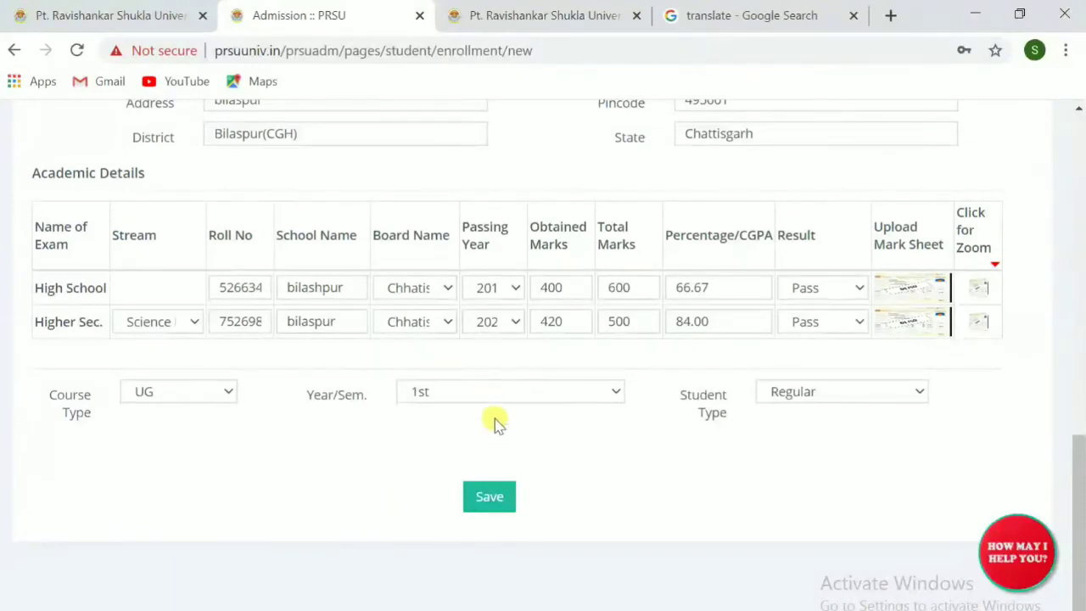
left_click(489, 496)
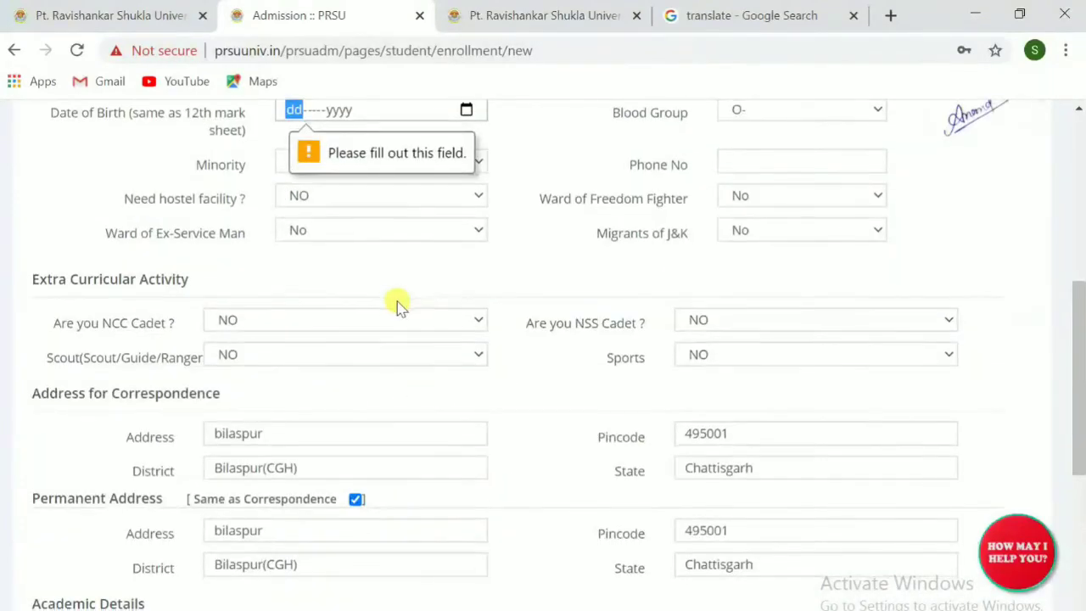
scroll(399, 304, "up", 3)
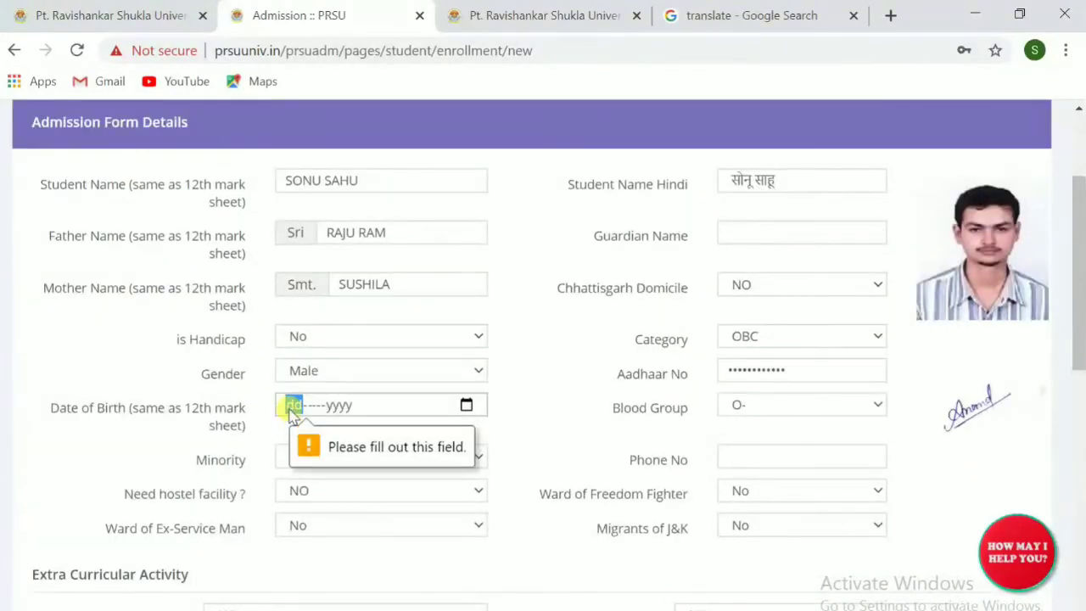
left_click(466, 405)
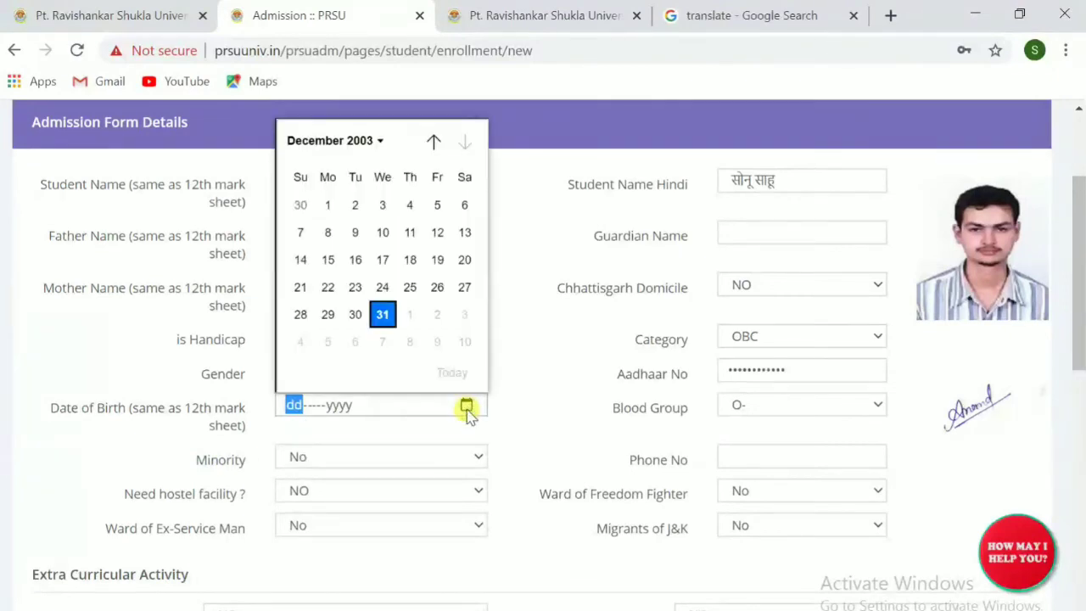
left_click(349, 141)
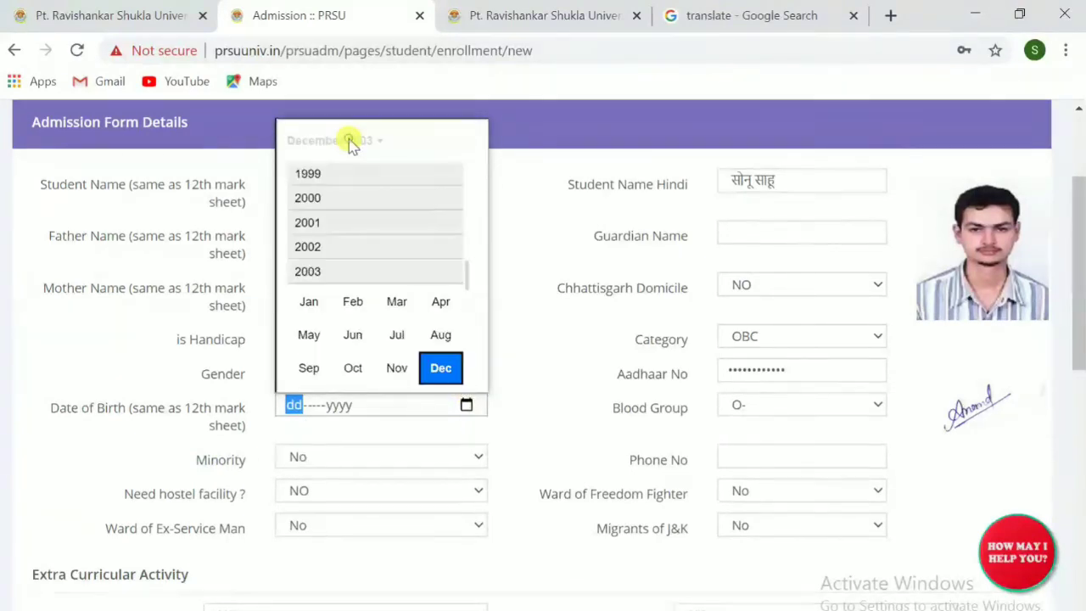
scroll(322, 259, "up", 2)
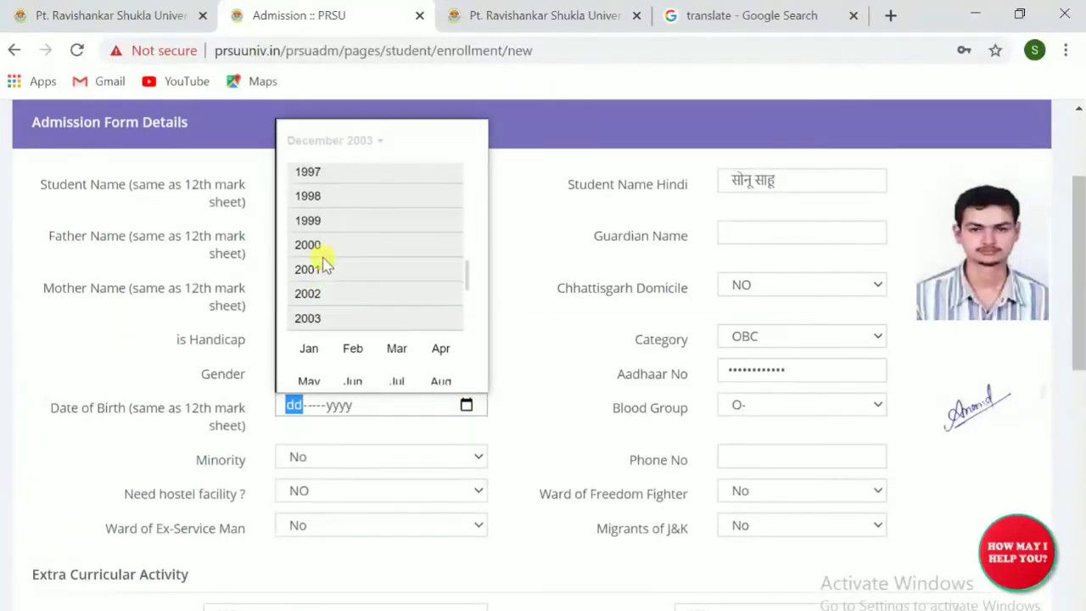
left_click(315, 197)
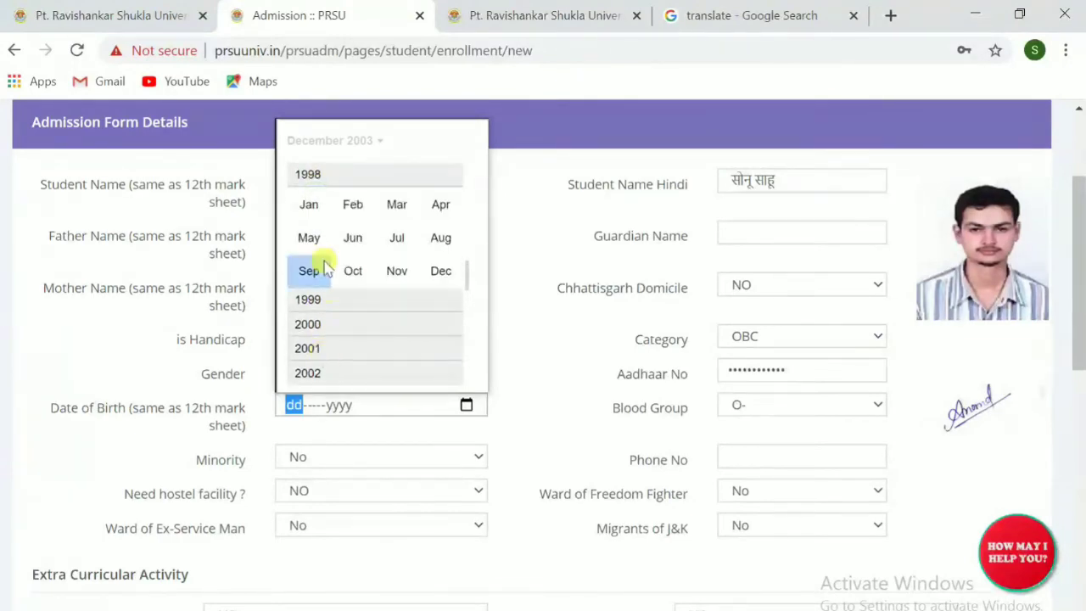
left_click(396, 238)
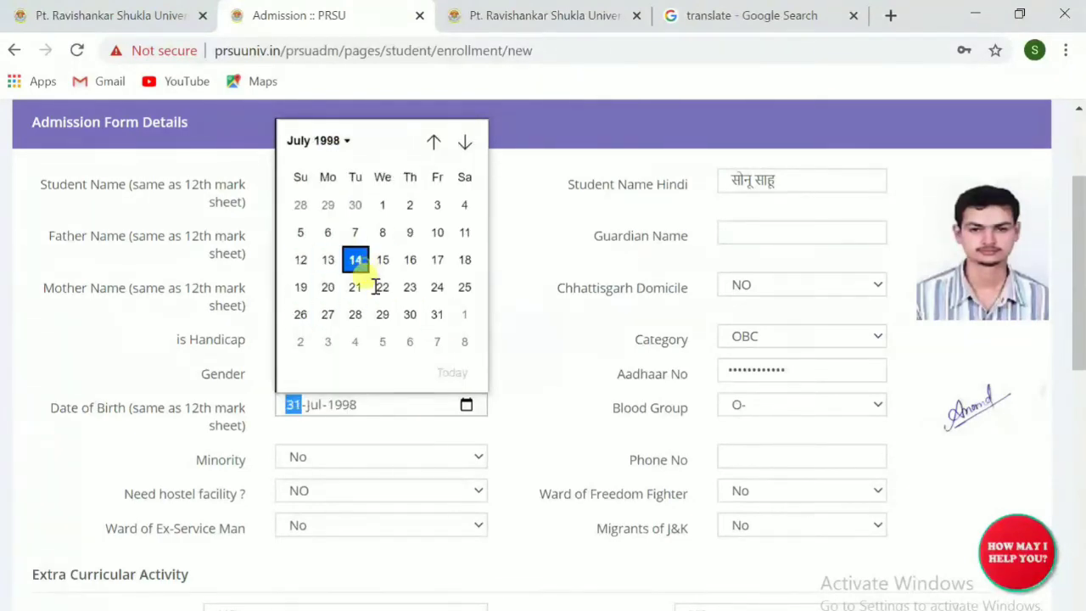
left_click(354, 259)
Step: Resubmit and save the completed admission form with the corrected birth date
scroll(528, 386, "down", 3)
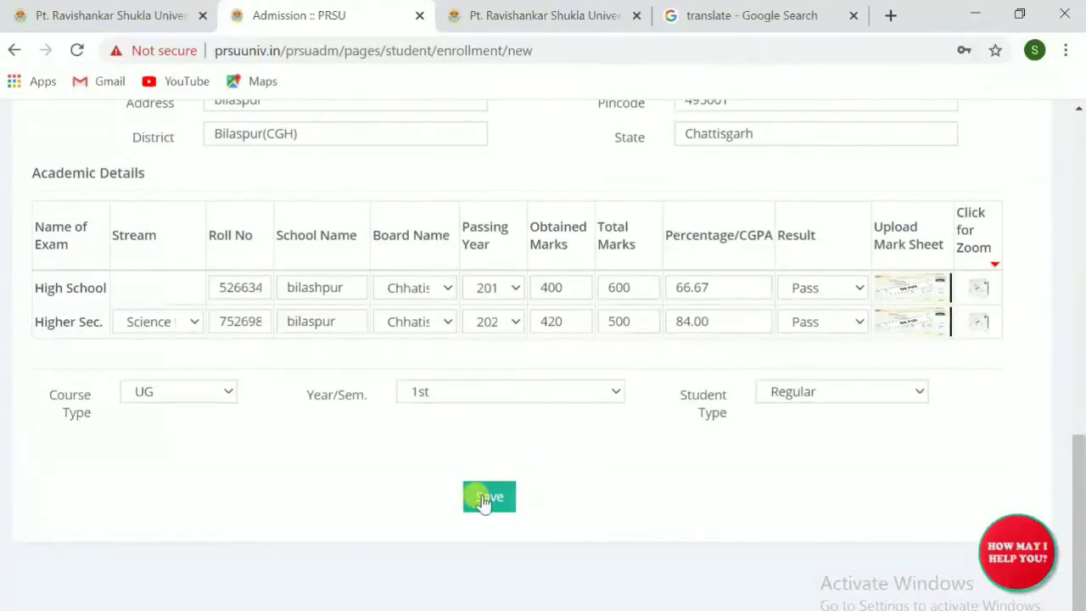
left_click(488, 498)
scroll(664, 271, "up", 2)
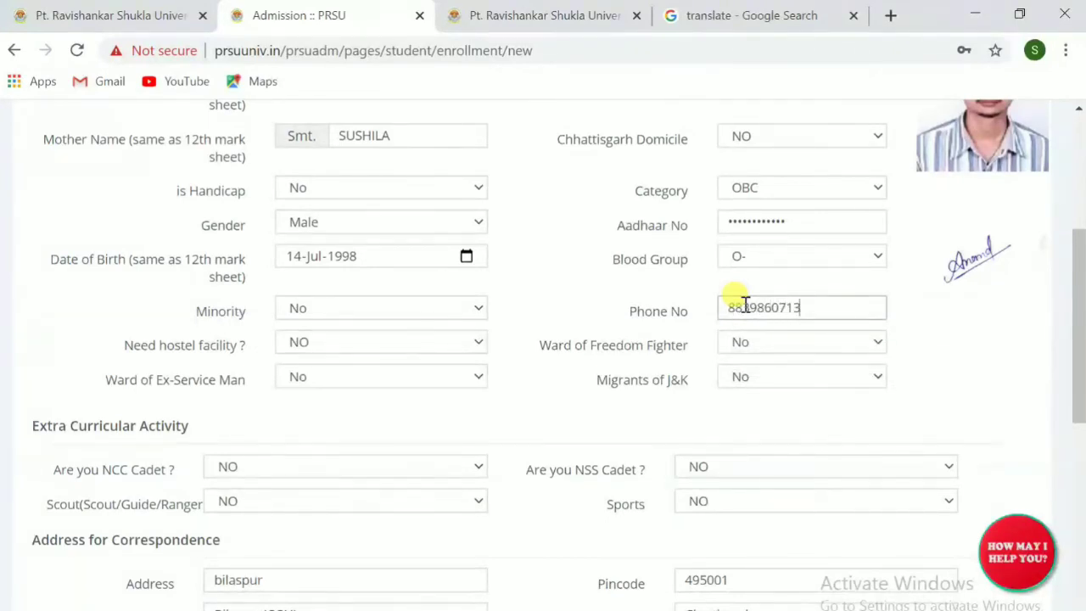
scroll(500, 552, "down", 6)
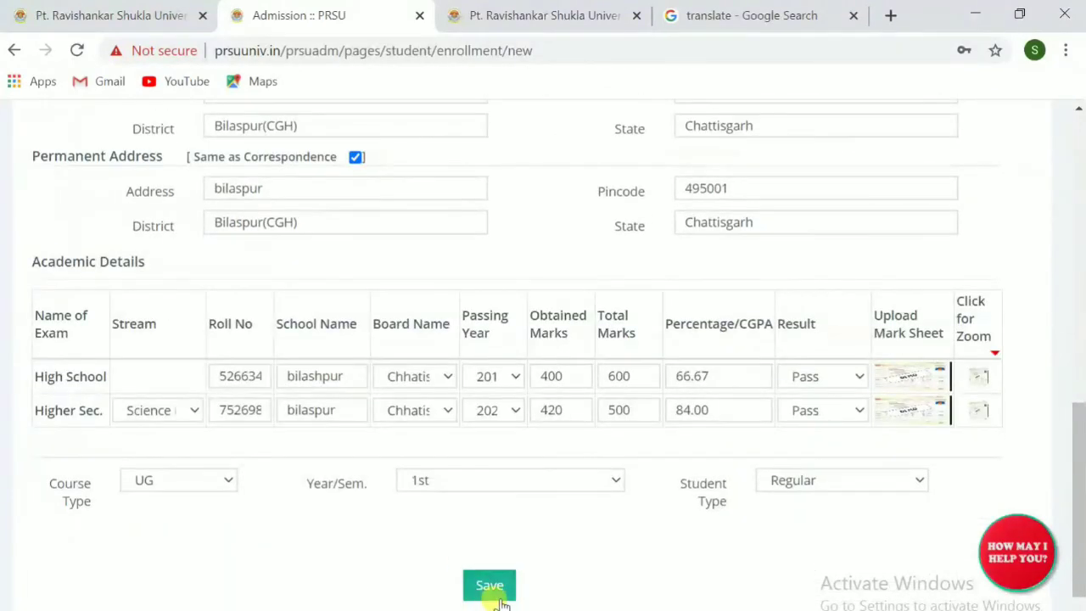
left_click(502, 601)
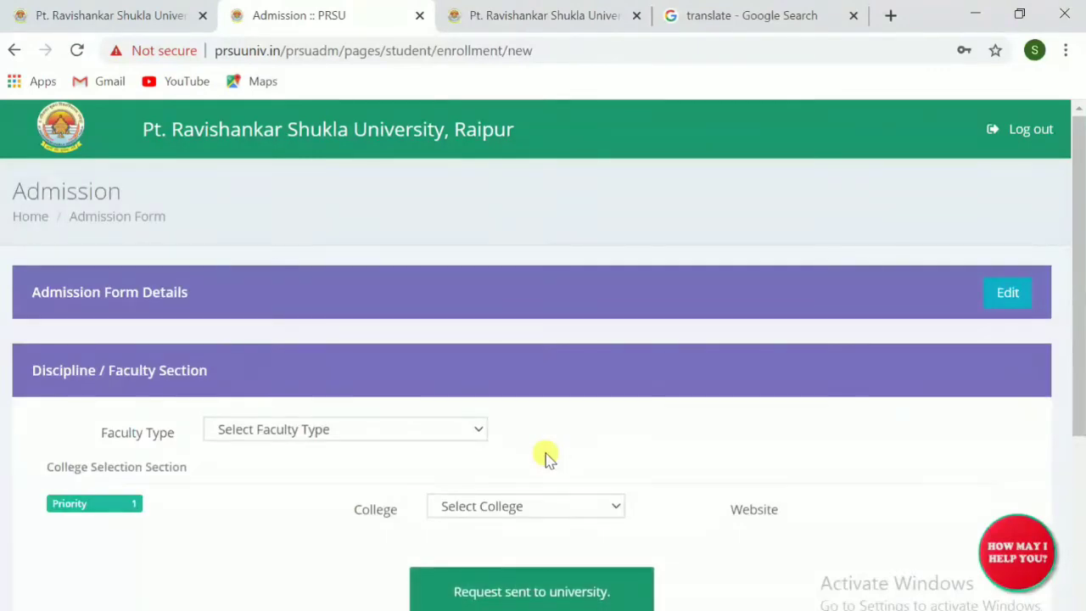
Step: Scroll to the Discipline / Faculty Section and open the Faculty Type list
scroll(455, 441, "down", 3)
scroll(297, 373, "down", 2)
scroll(301, 358, "up", 1)
scroll(302, 356, "up", 2)
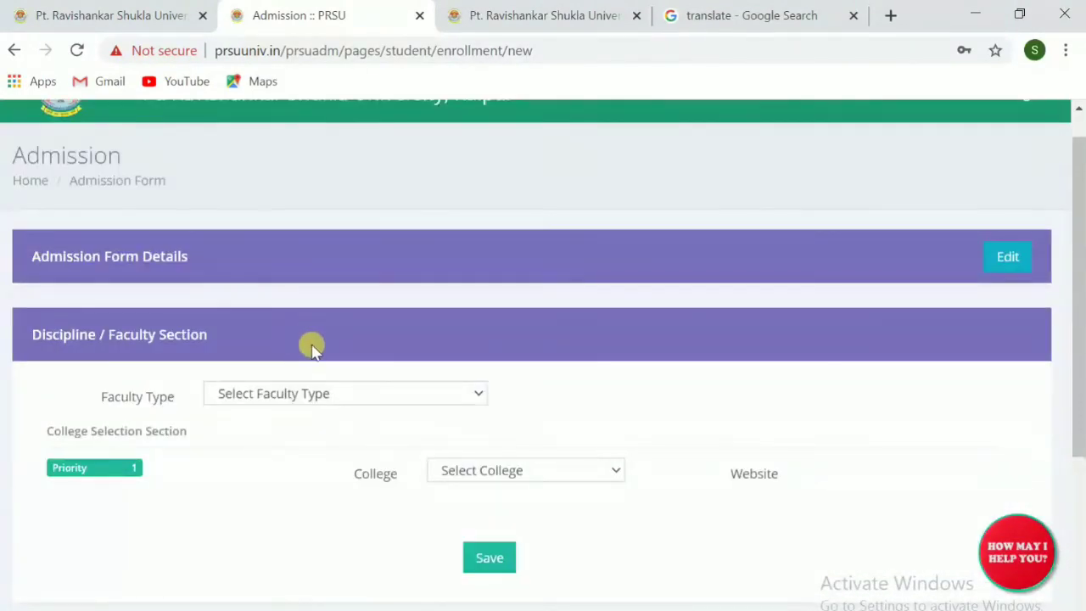
left_click_drag(106, 254, 422, 274)
left_click(424, 272)
scroll(390, 356, "down", 1)
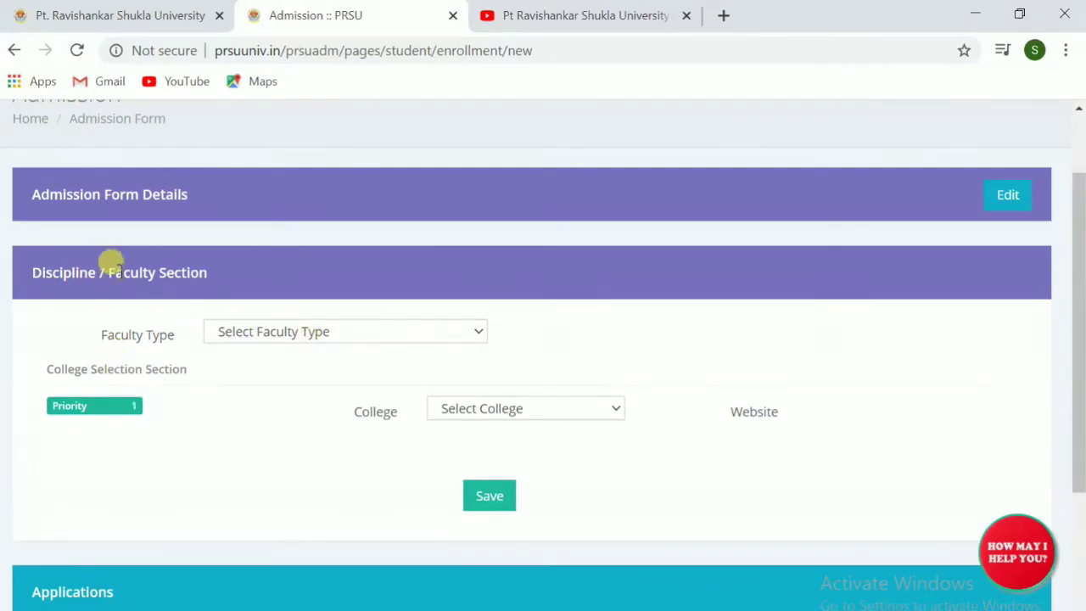
left_click(318, 332)
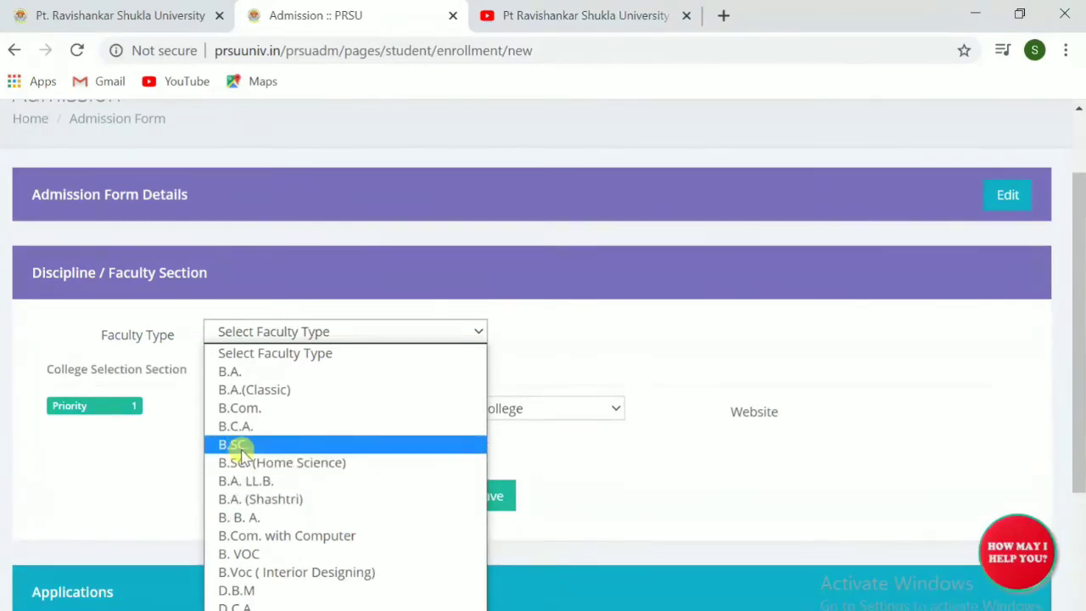
Step: Choose Faculty Type B.SC. and college 107 -- DR. RADHA BAI GOVT. NAVIN KANYA MAHAVIDYALAYA
left_click(238, 446)
scroll(253, 411, "down", 1)
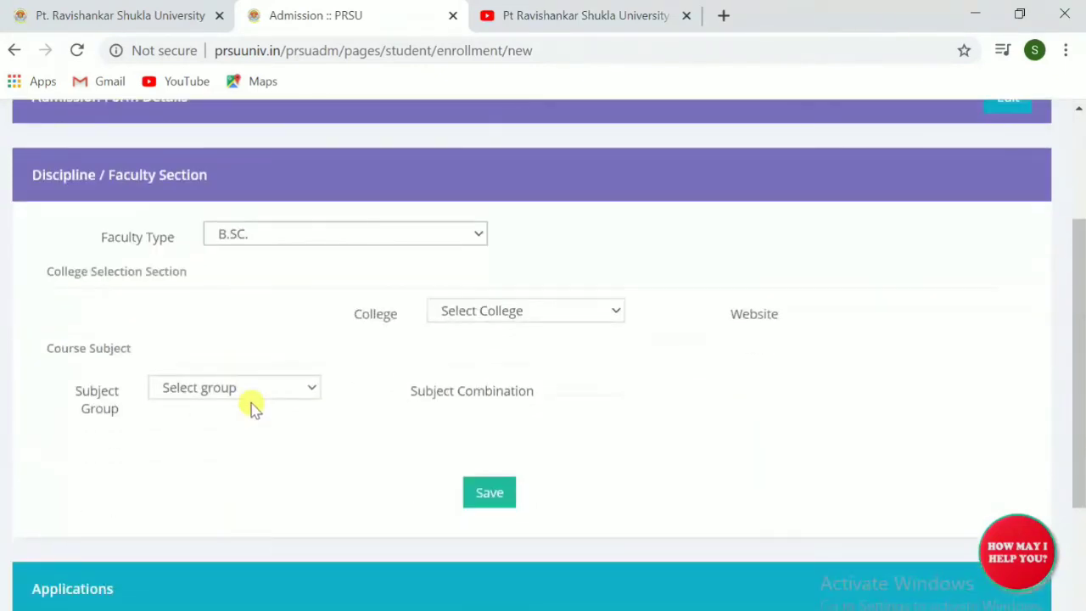
scroll(246, 396, "up", 1)
left_click(514, 411)
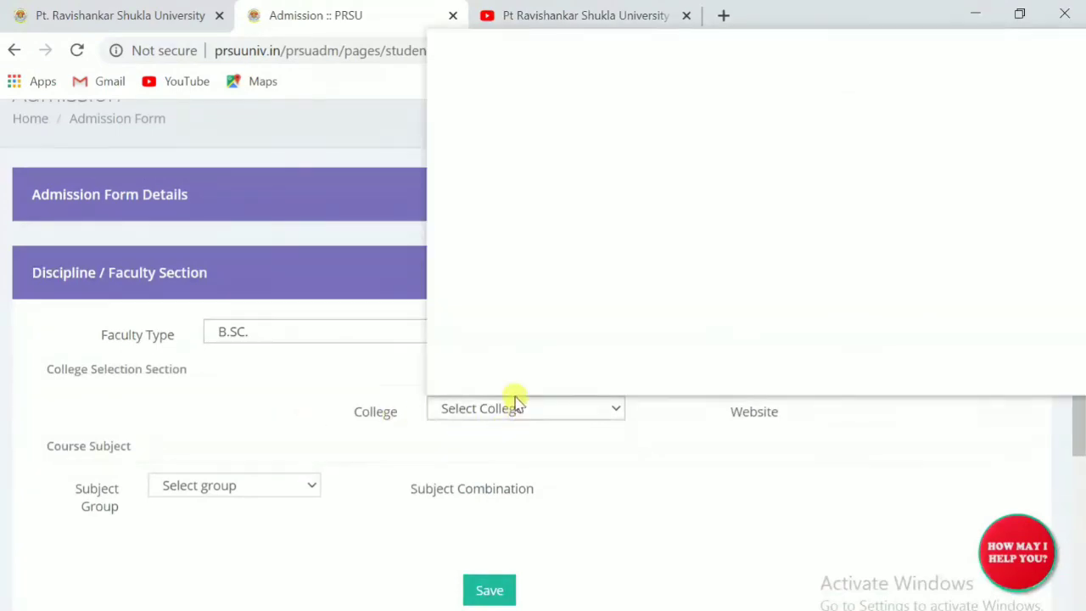
scroll(516, 278, "up", 1)
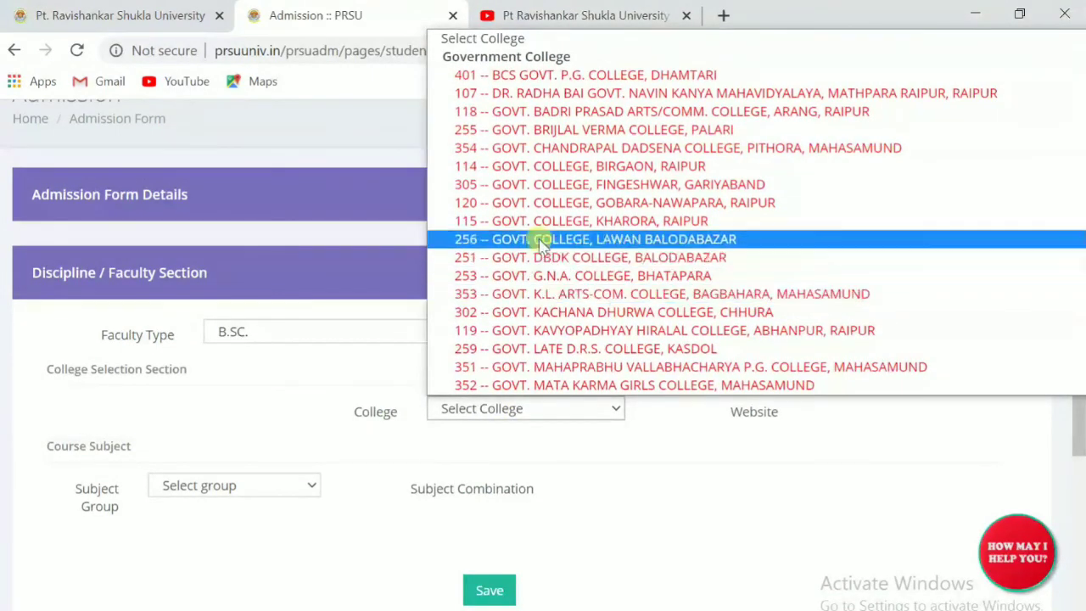
scroll(542, 181, "down", 10)
scroll(541, 193, "up", 4)
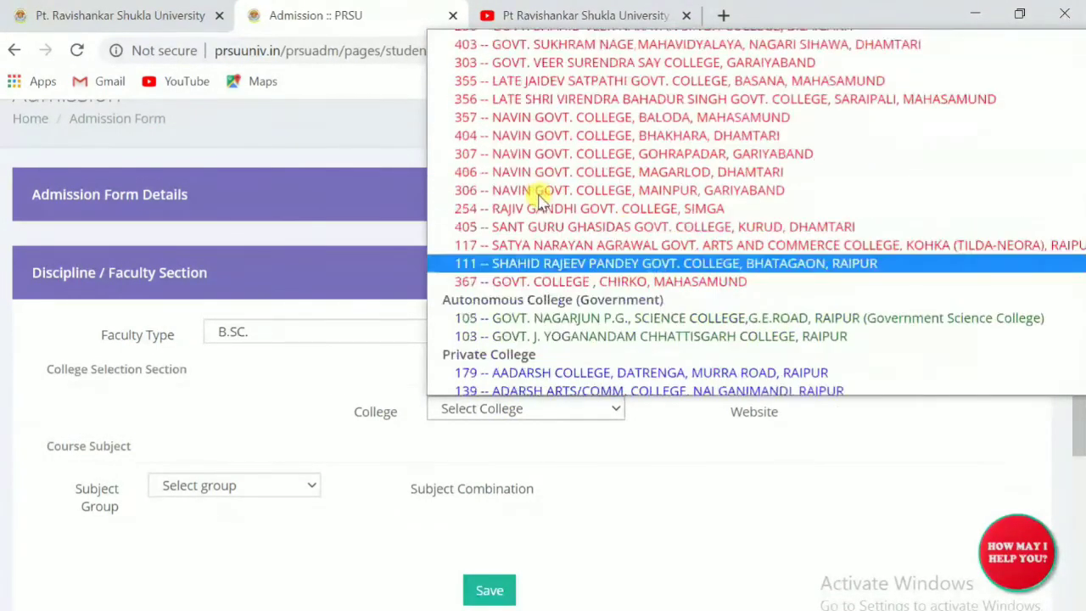
scroll(543, 196, "down", 4)
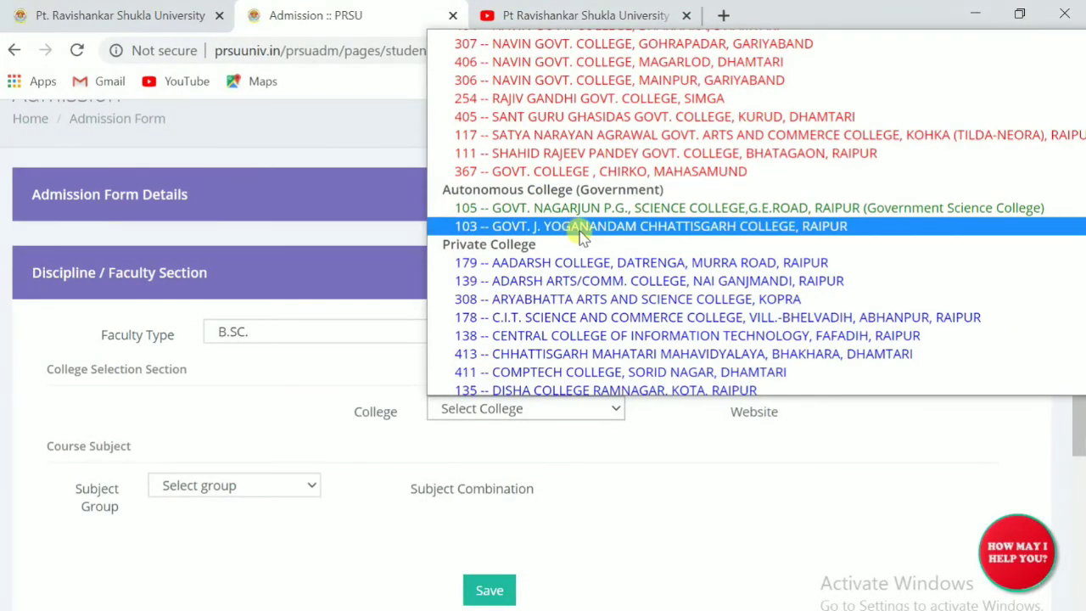
scroll(568, 222, "up", 10)
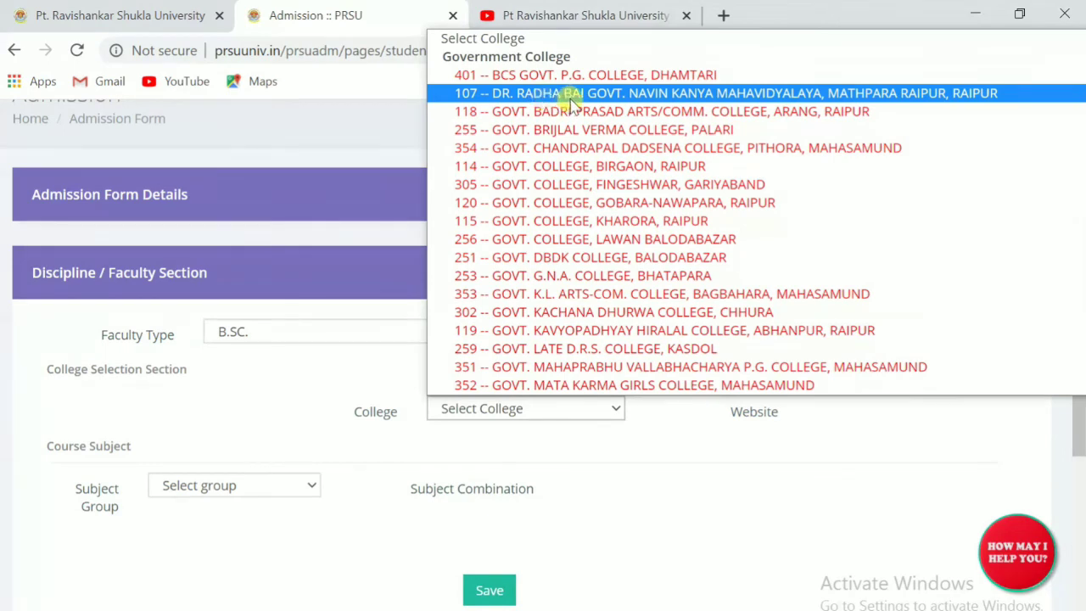
left_click(577, 95)
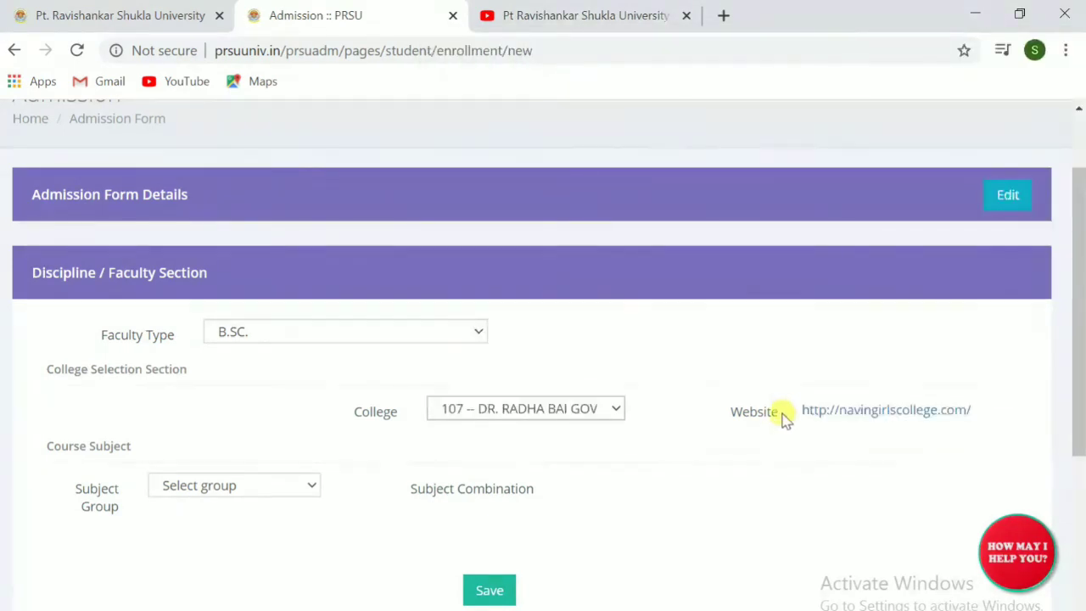
Step: Clear a stray text selection and open the Subject Group list
scroll(783, 413, "down", 1)
left_click_drag(789, 312, 1006, 308)
left_click(780, 407)
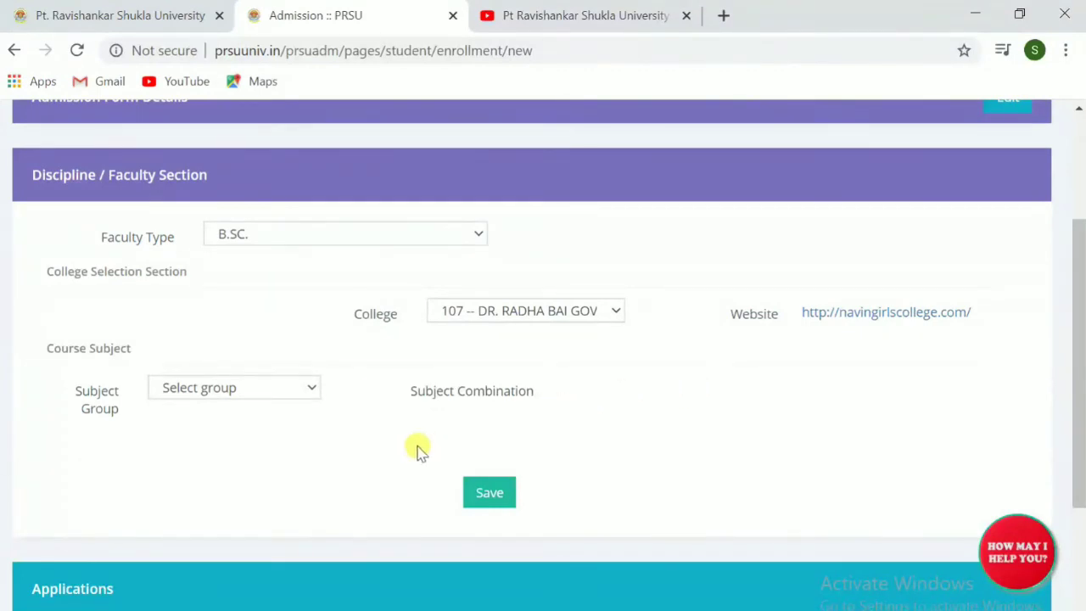
scroll(235, 436, "up", 1)
scroll(307, 428, "down", 1)
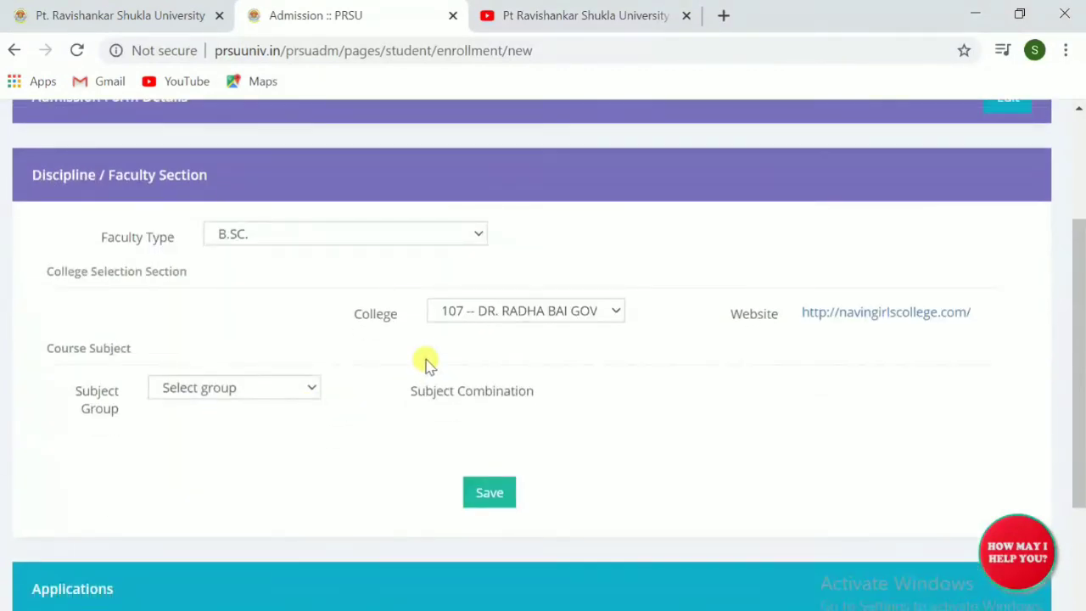
left_click(229, 389)
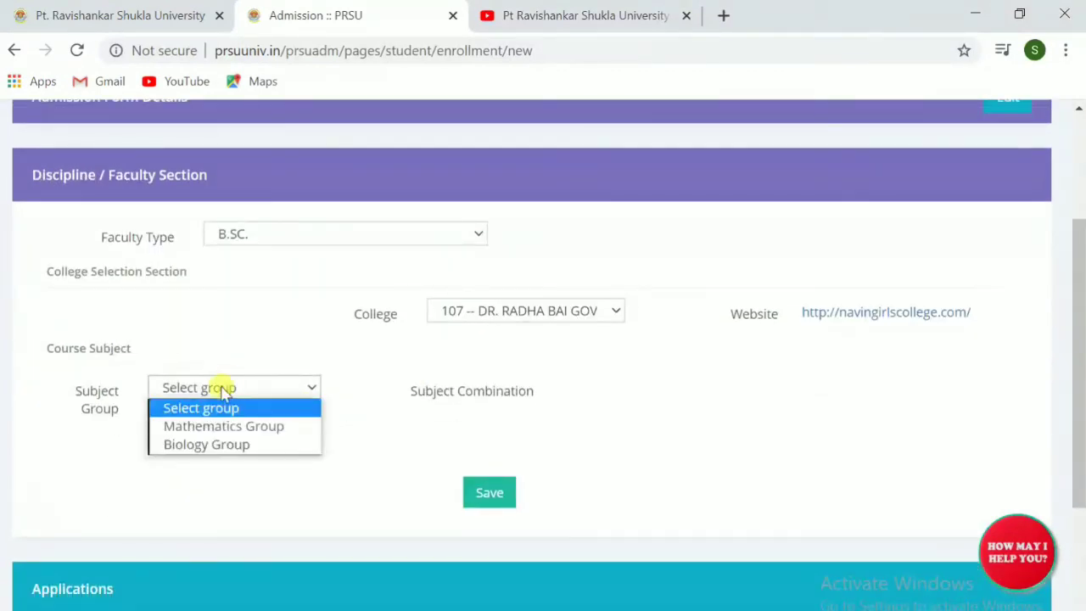
Step: Save Biology Group with CHEMISTRY, BOTANY, ZOOLOGY as the priority 1 choice
left_click(222, 447)
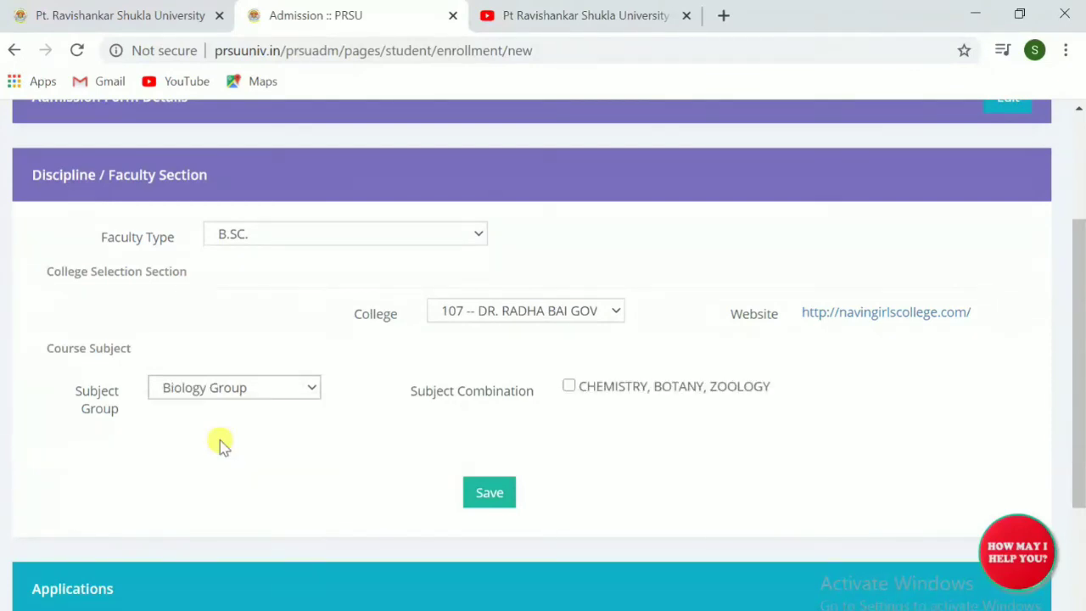
left_click(568, 387)
scroll(720, 409, "down", 1)
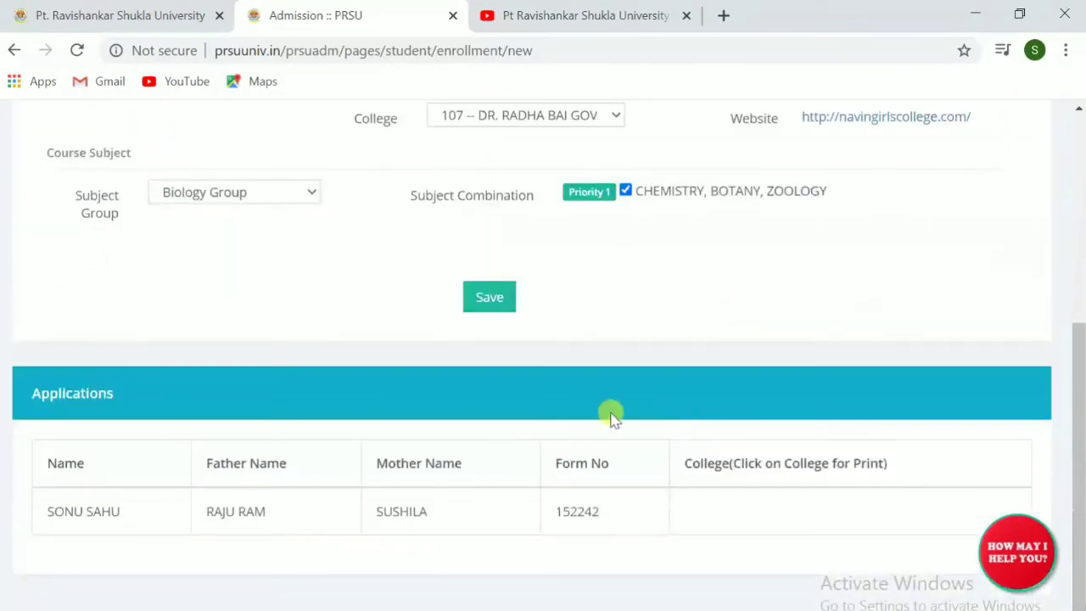
scroll(514, 414, "up", 2)
scroll(506, 428, "down", 1)
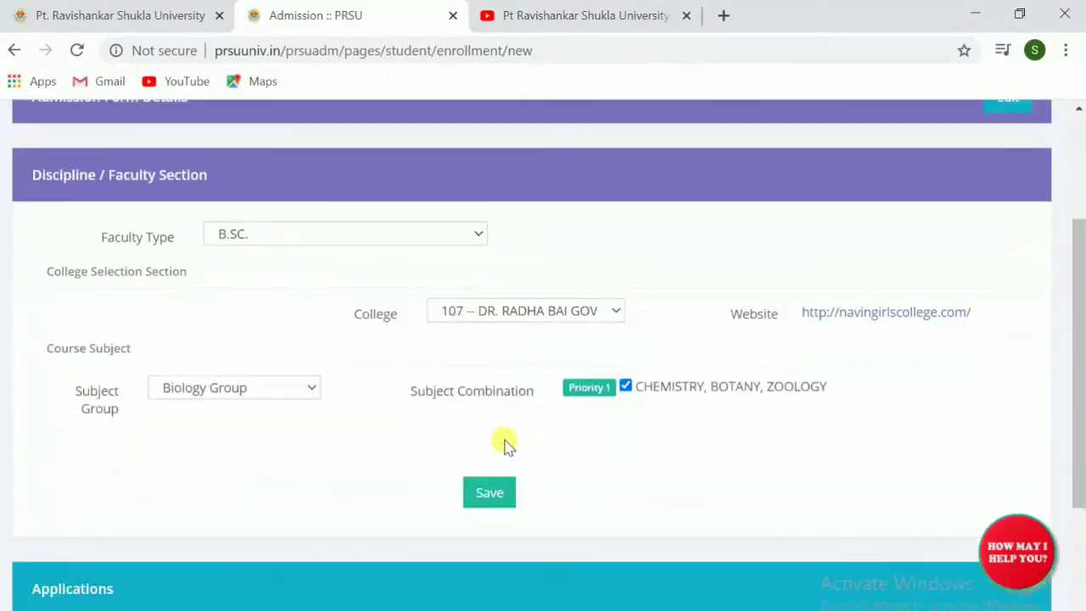
left_click(489, 492)
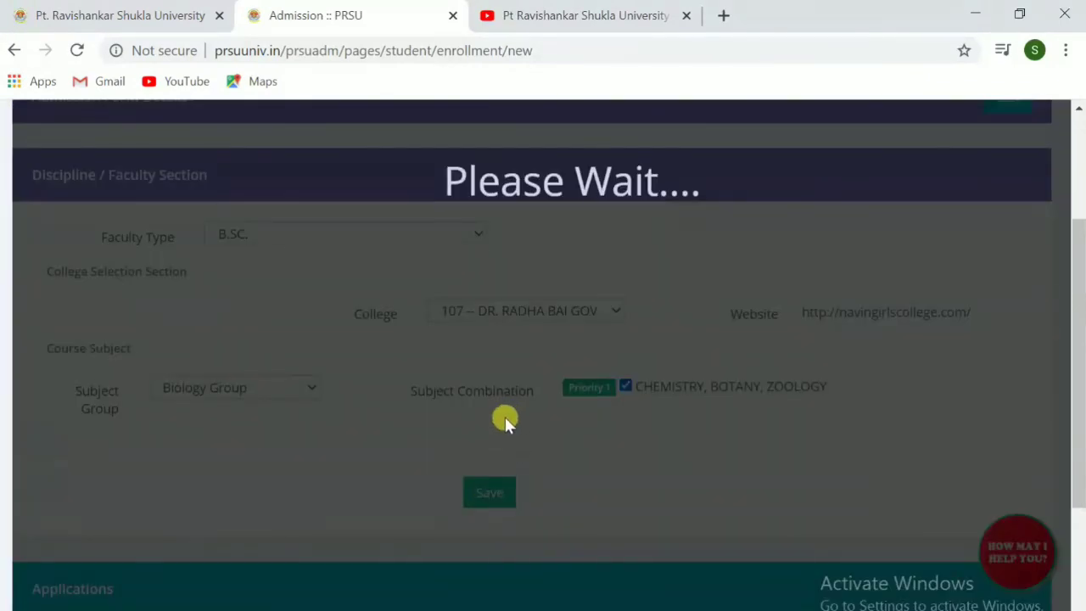
scroll(503, 416, "down", 2)
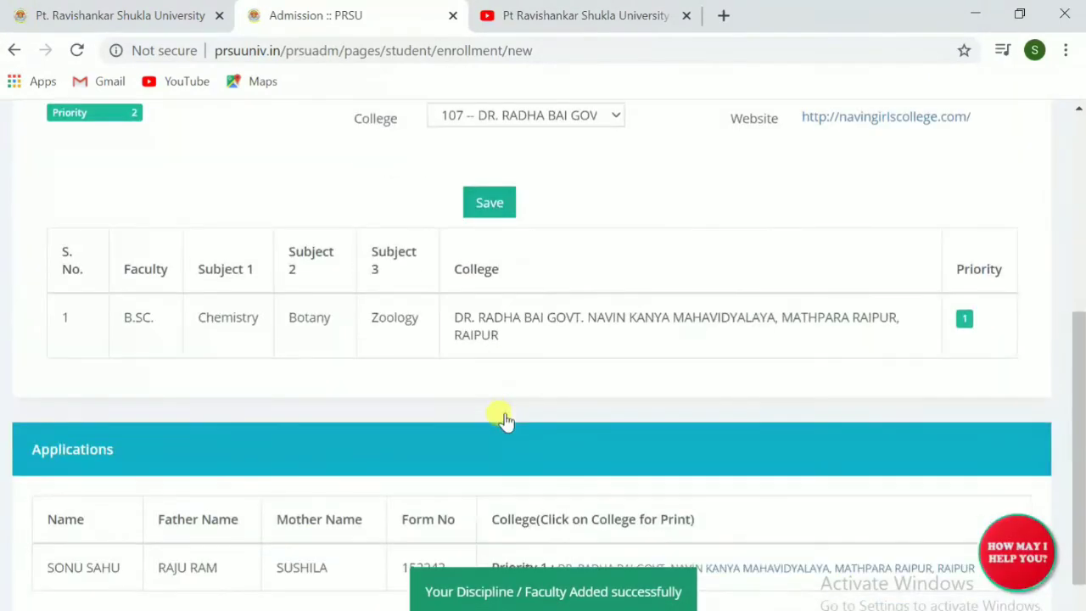
scroll(611, 365, "down", 1)
scroll(606, 363, "up", 2)
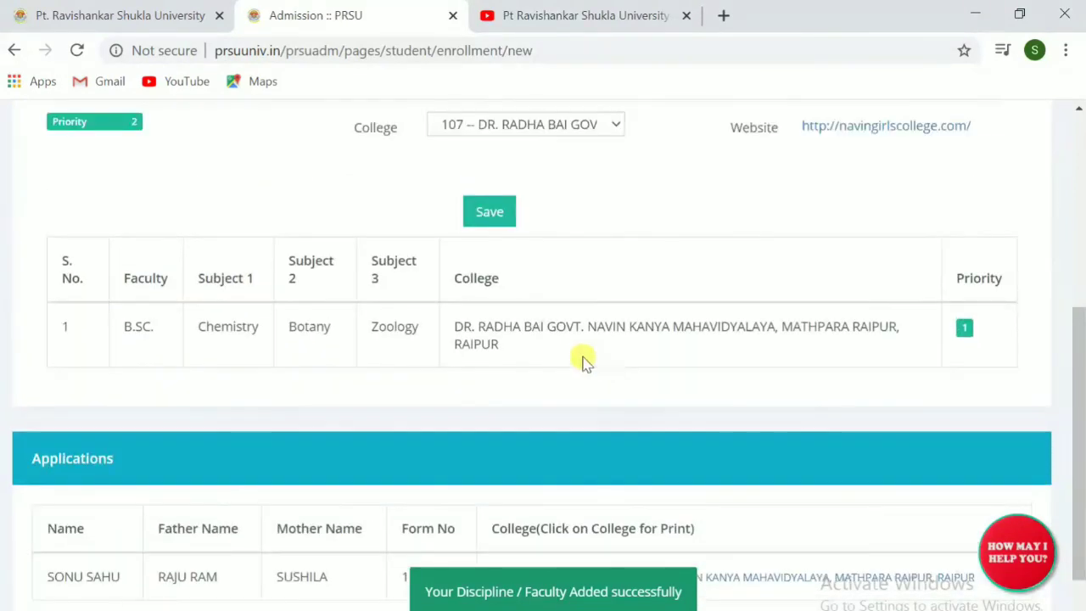
scroll(503, 332, "down", 1)
scroll(496, 318, "up", 1)
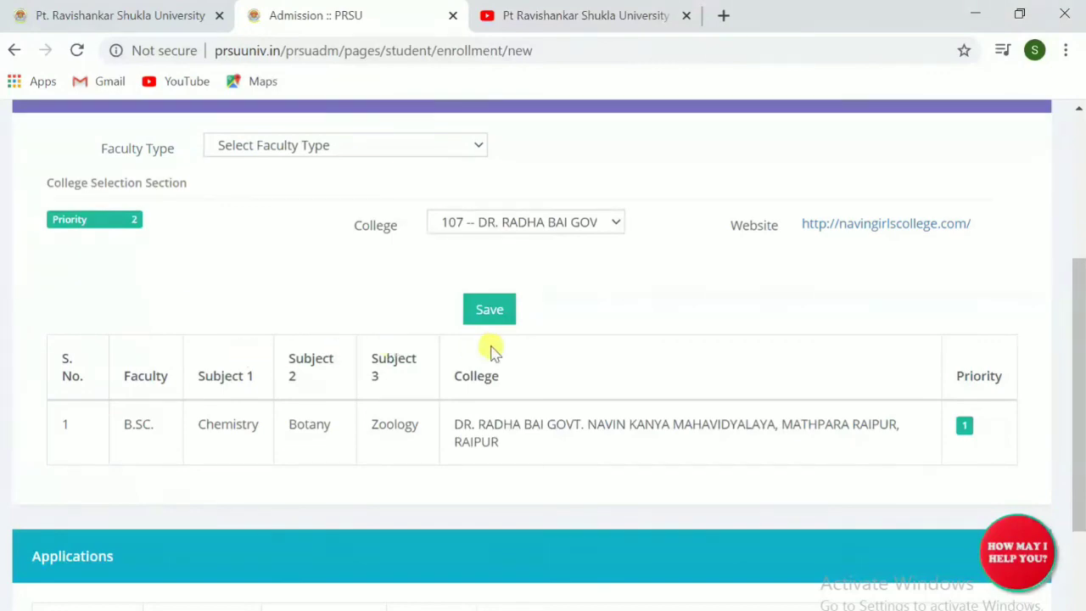
scroll(492, 341, "down", 1)
scroll(490, 340, "up", 1)
left_click(477, 221)
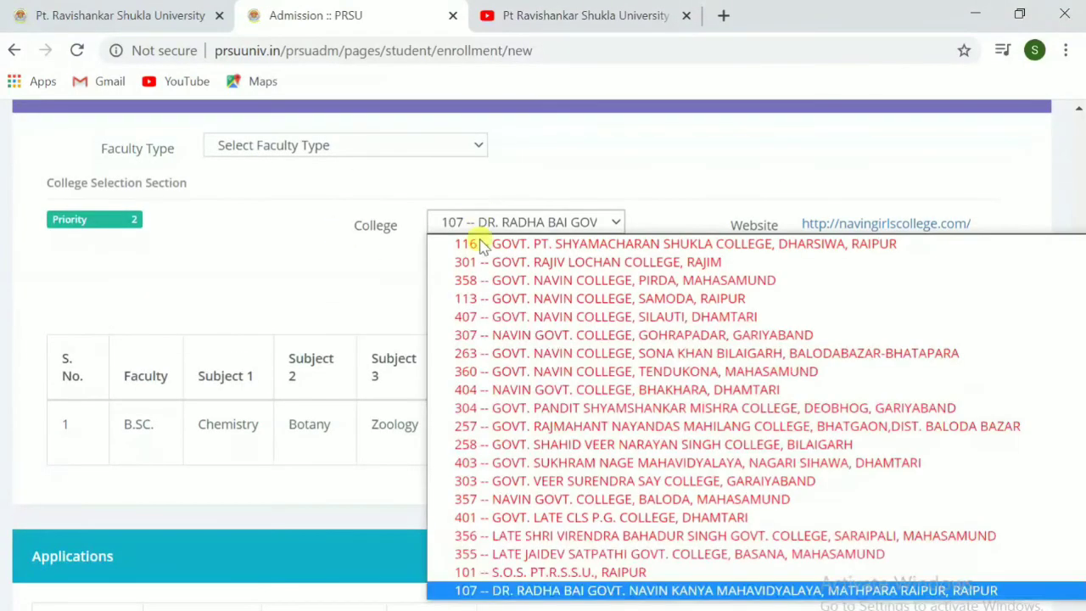
left_click(226, 235)
scroll(343, 406, "down", 2)
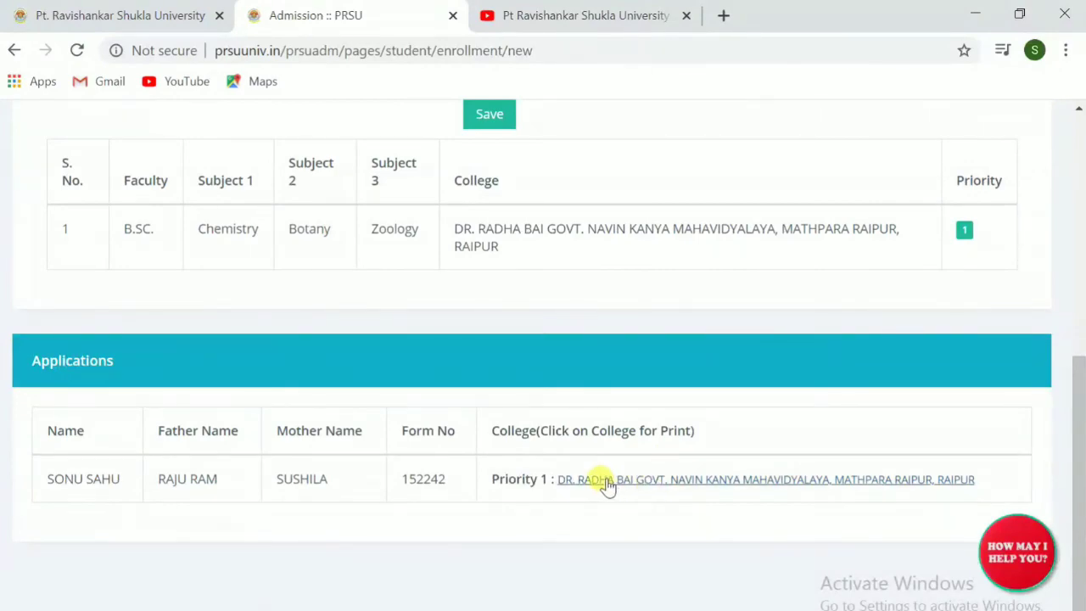
scroll(605, 479, "up", 5)
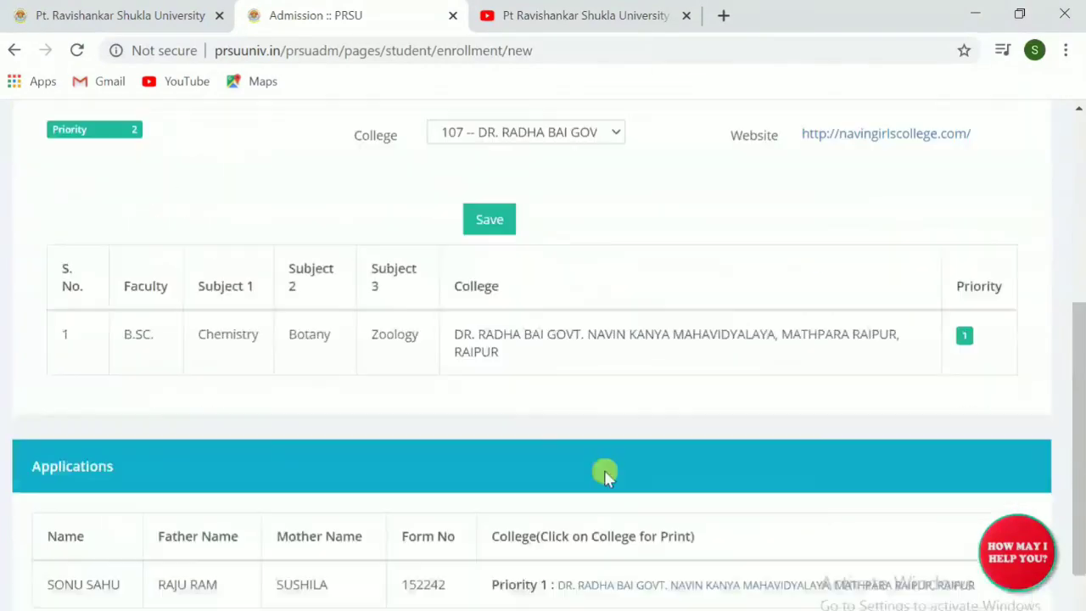
scroll(604, 468, "down", 5)
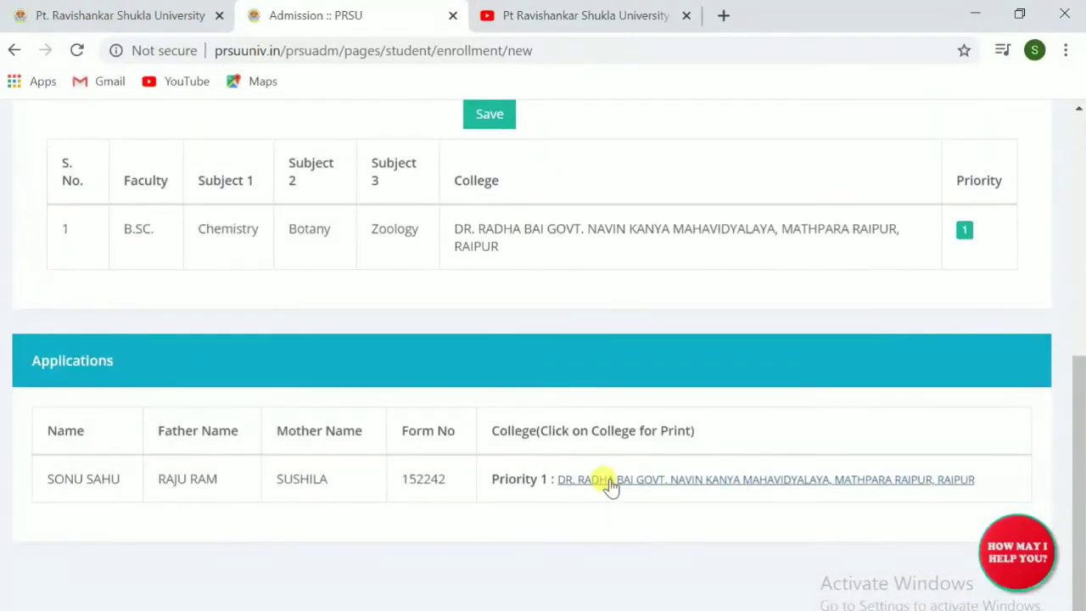
left_click(610, 479)
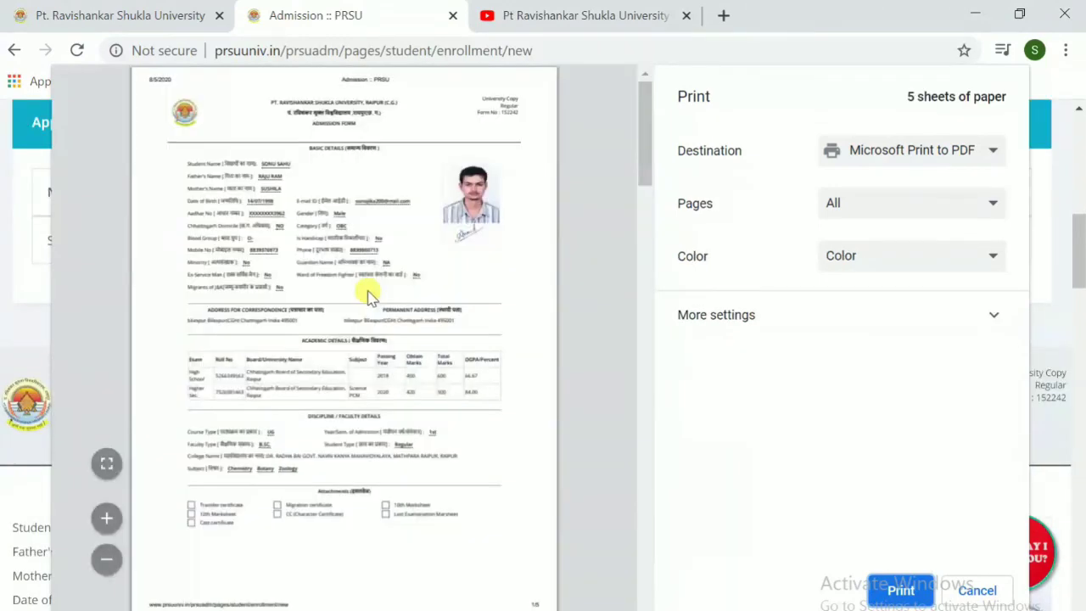
scroll(364, 331, "down", 2)
scroll(340, 320, "up", 2)
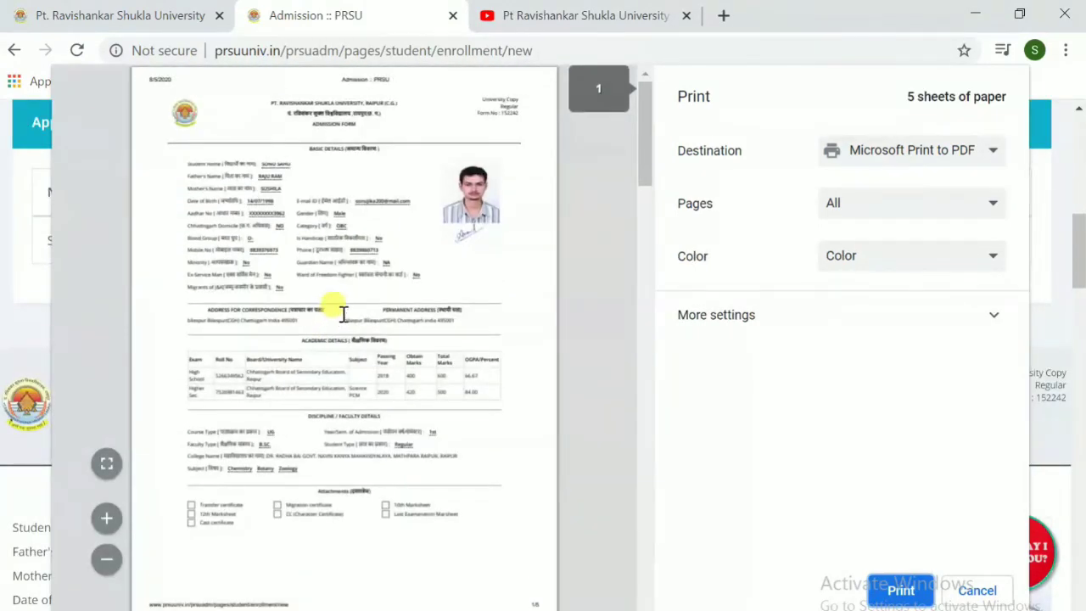
scroll(344, 313, "down", 6)
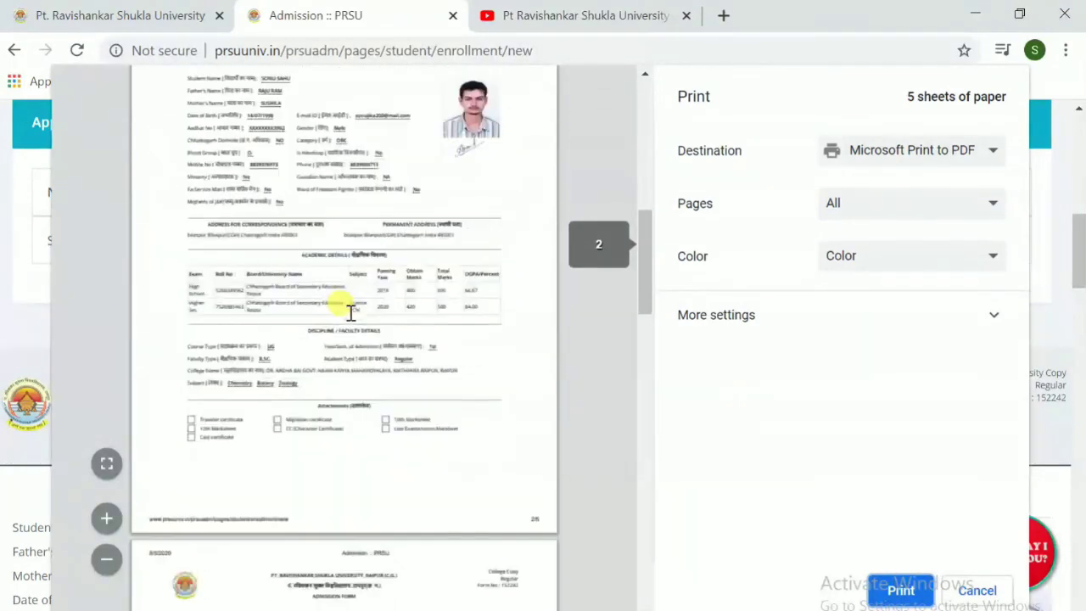
scroll(350, 310, "down", 6)
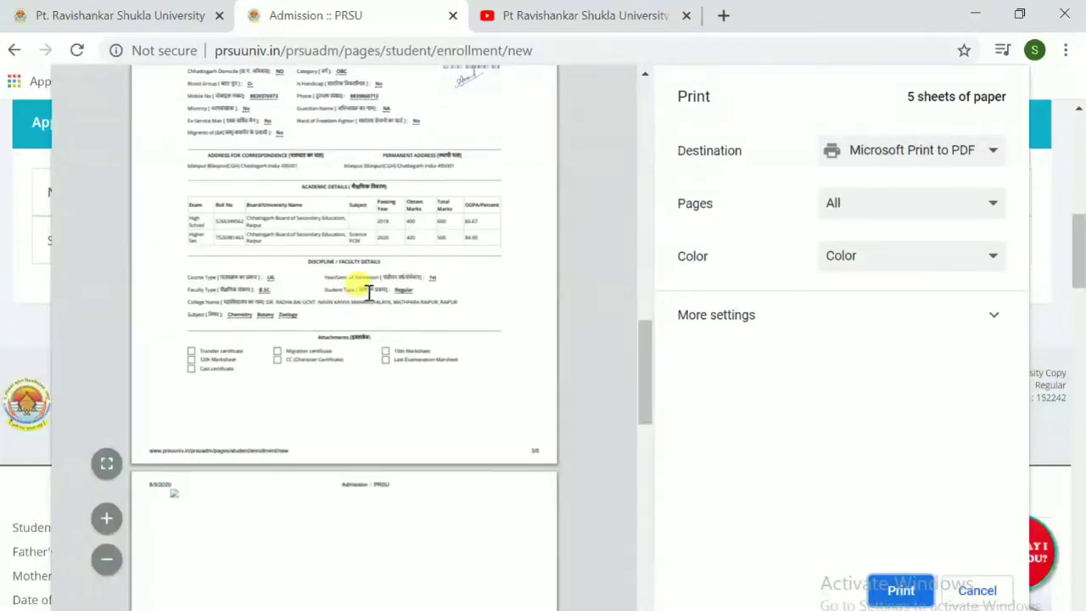
scroll(371, 288, "up", 6)
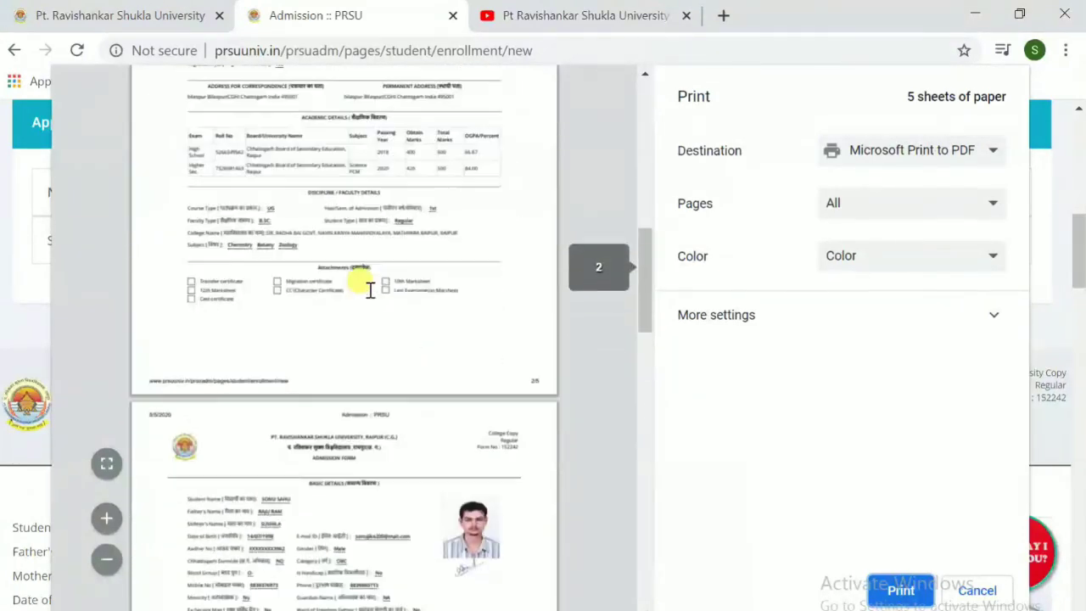
scroll(371, 288, "up", 8)
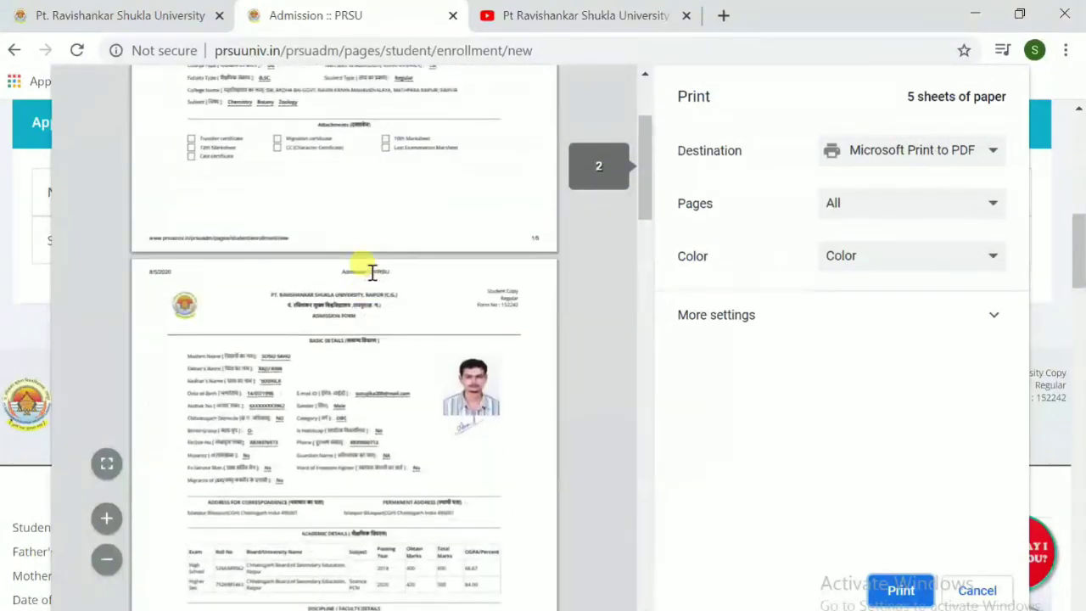
left_click(967, 587)
scroll(522, 416, "up", 3)
scroll(536, 395, "up", 6)
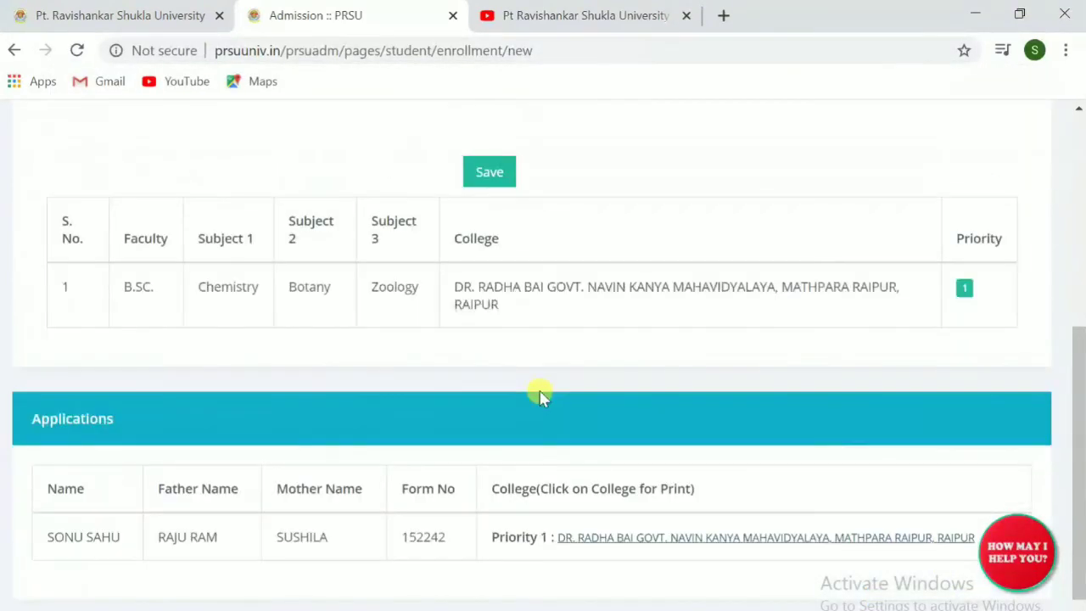